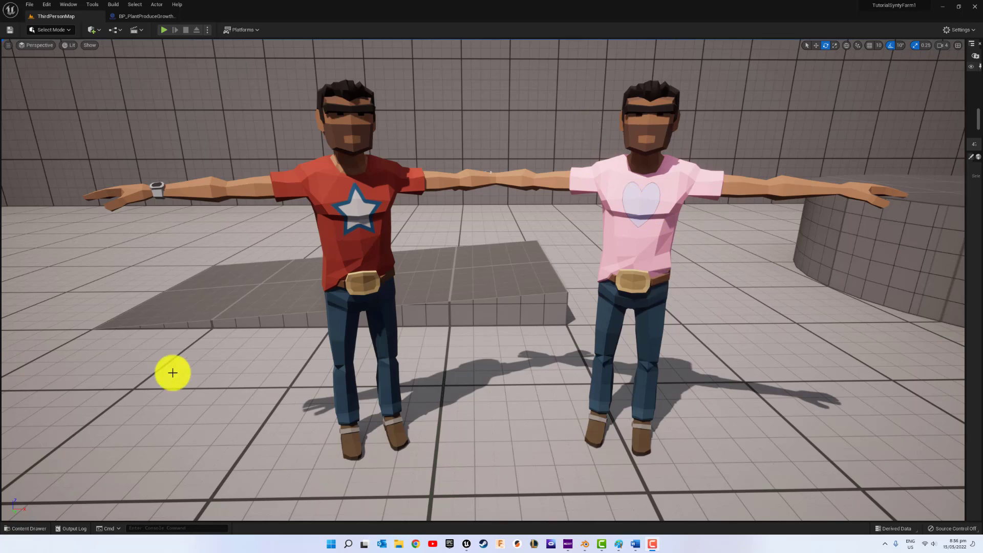
- Open the Content Browser's Meshes > Characters folder and select SK_Chr_FarmBoy_01
{"action": "left_click", "coordinate": [31, 528]}
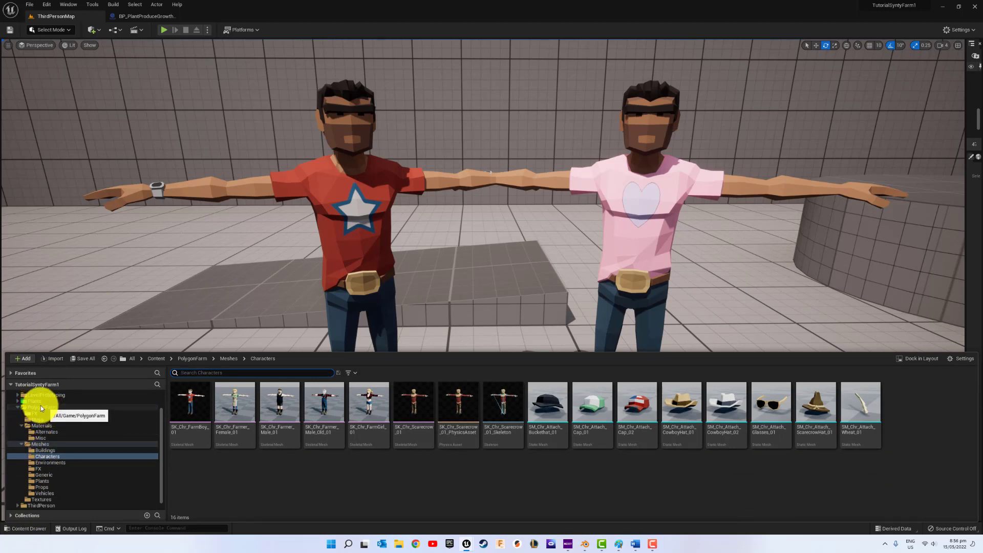
{"action": "left_click", "coordinate": [29, 444]}
{"action": "left_click", "coordinate": [39, 457]}
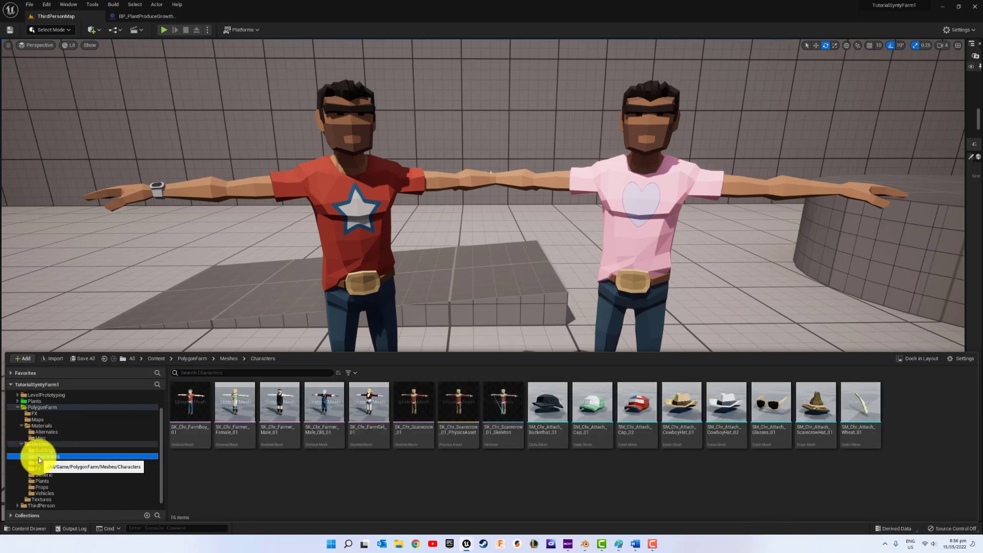
{"action": "left_click", "coordinate": [198, 410]}
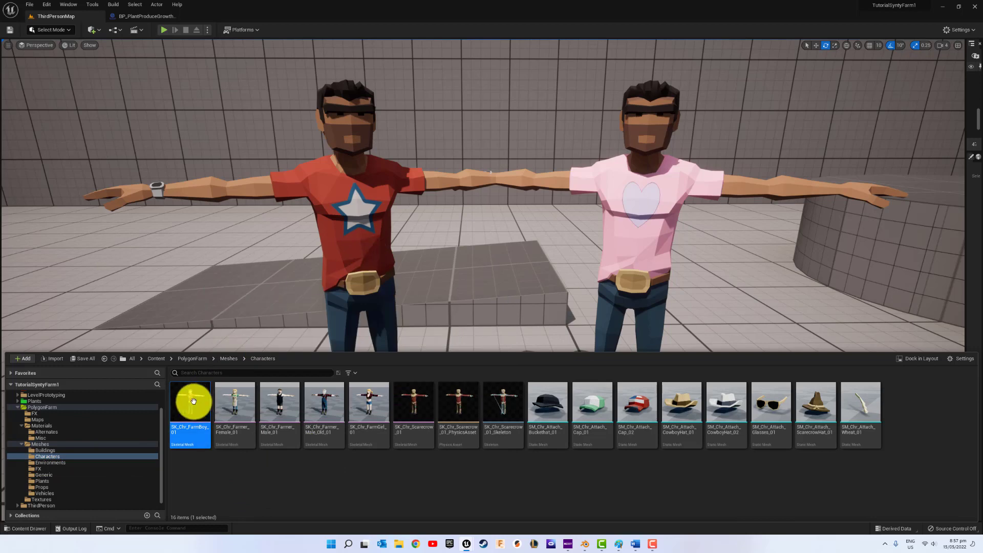
- Export the farm boy skeletal mesh to the Desktop as an FBX with default options
{"action": "right_click", "coordinate": [195, 397]}
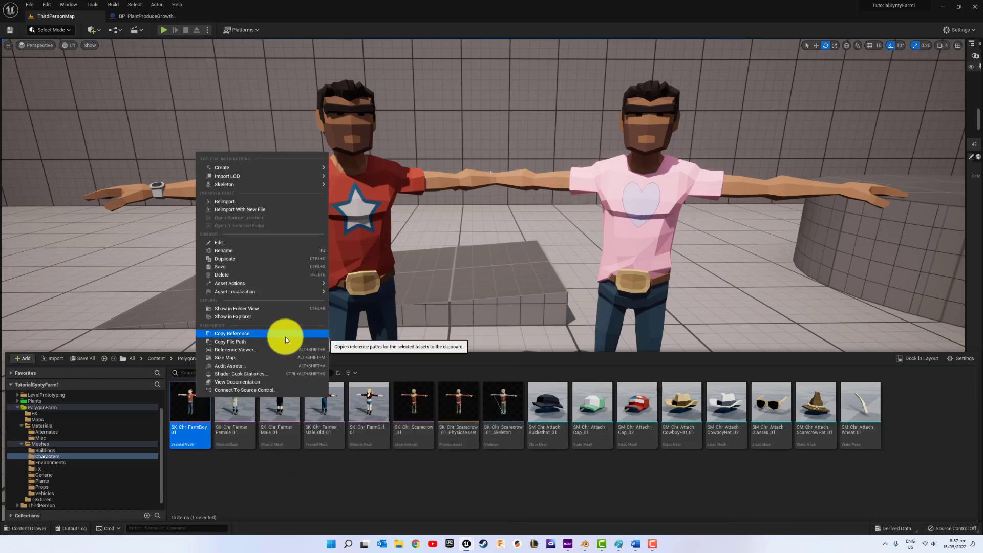
{"action": "mouse_move", "coordinate": [267, 283]}
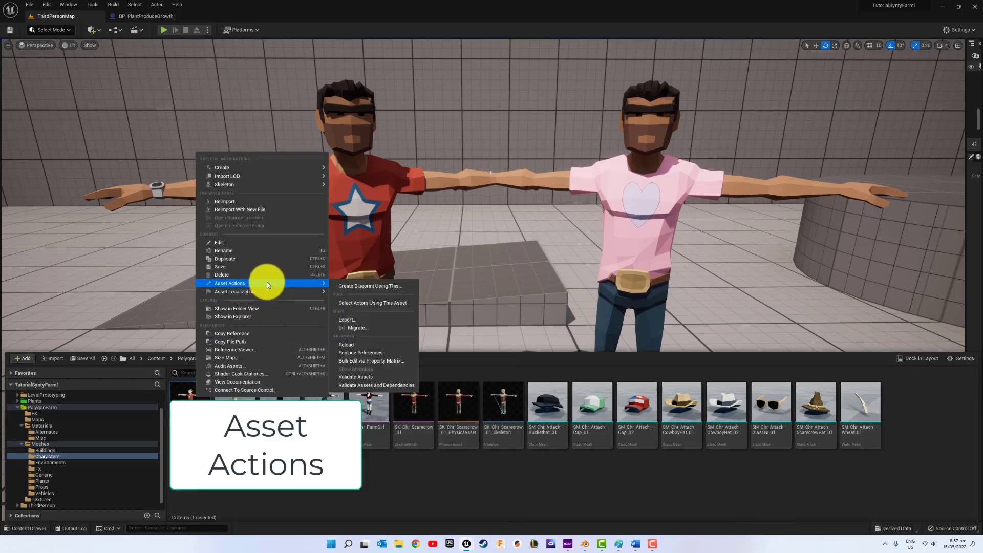
{"action": "left_click", "coordinate": [350, 319]}
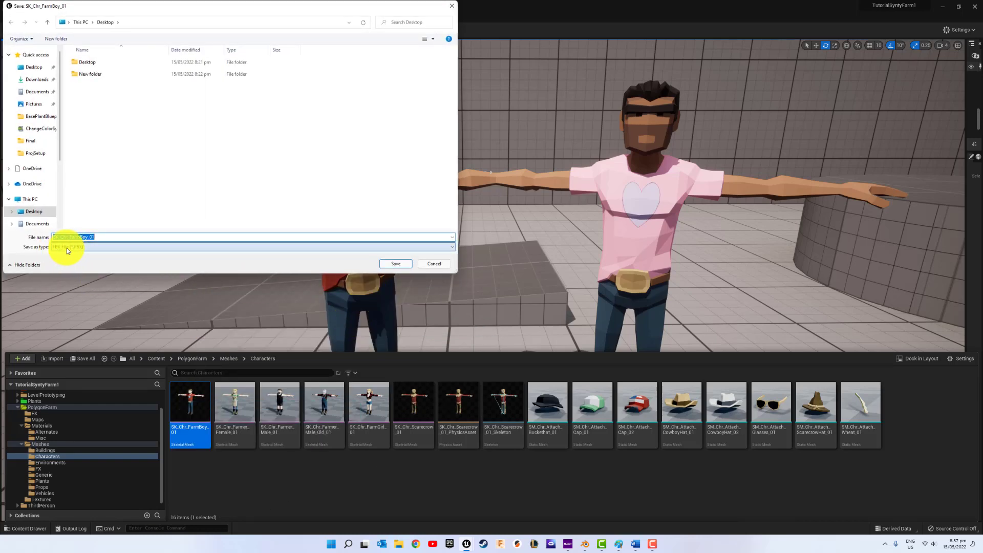
{"action": "left_click", "coordinate": [395, 264]}
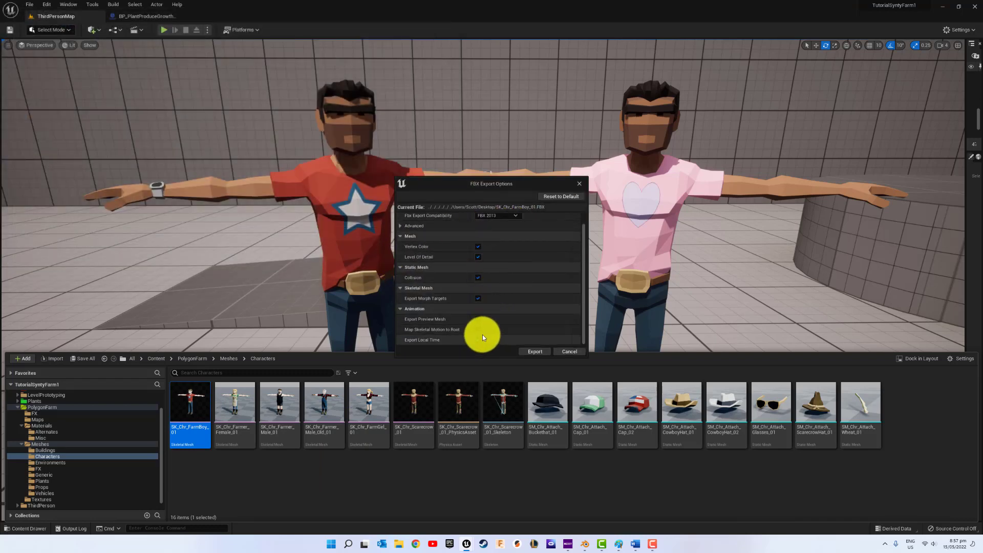
{"action": "scroll", "coordinate": [490, 269], "scroll_direction": "up", "scroll_amount": 1}
{"action": "scroll", "coordinate": [495, 228], "scroll_direction": "down", "scroll_amount": 1}
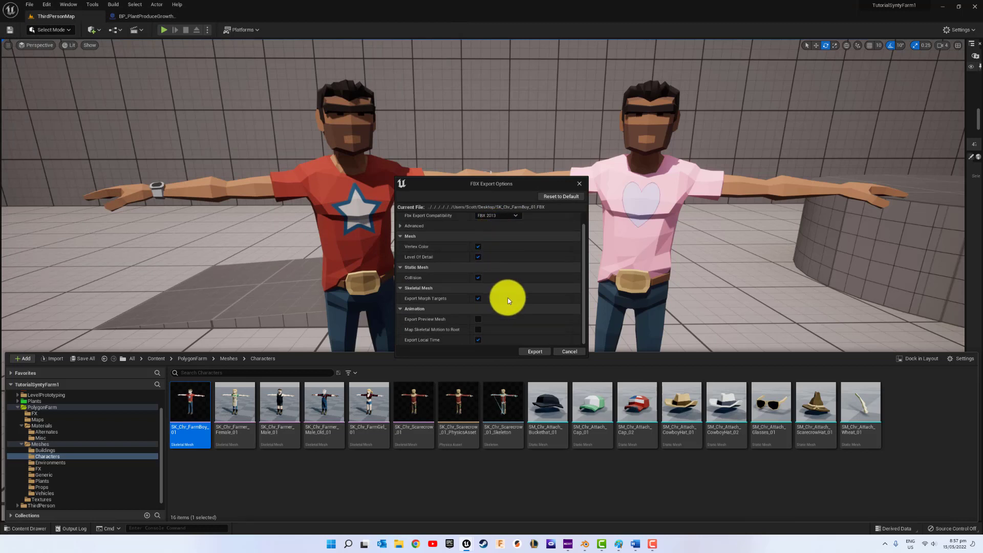
{"action": "left_click", "coordinate": [541, 351]}
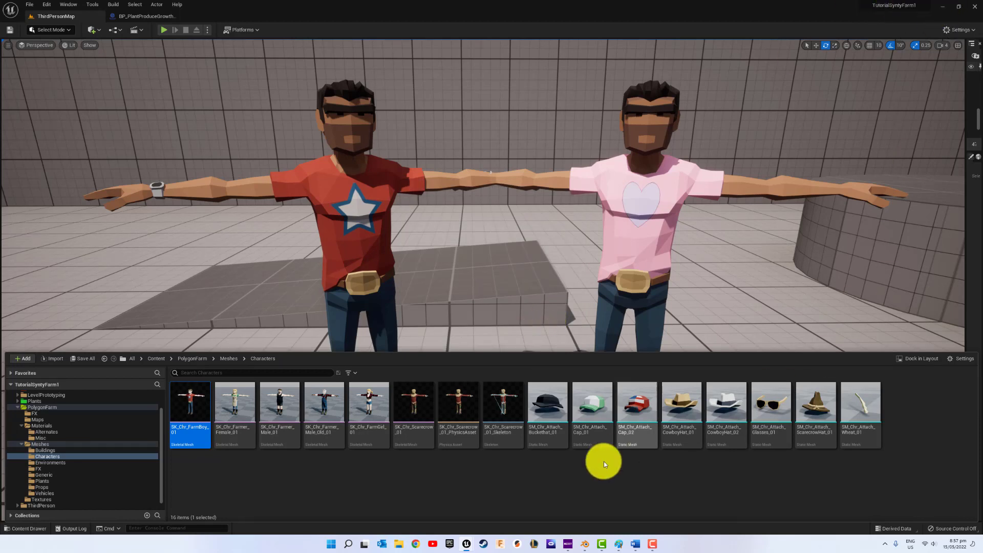
- Launch Blender, dismiss the splash screen and delete the default cube
{"action": "right_click", "coordinate": [585, 544]}
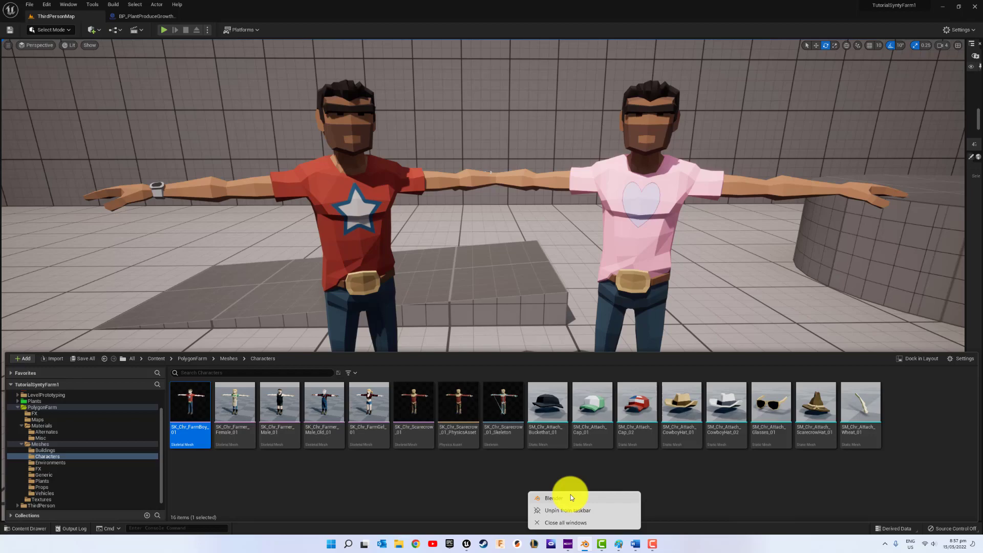
{"action": "left_click", "coordinate": [569, 498]}
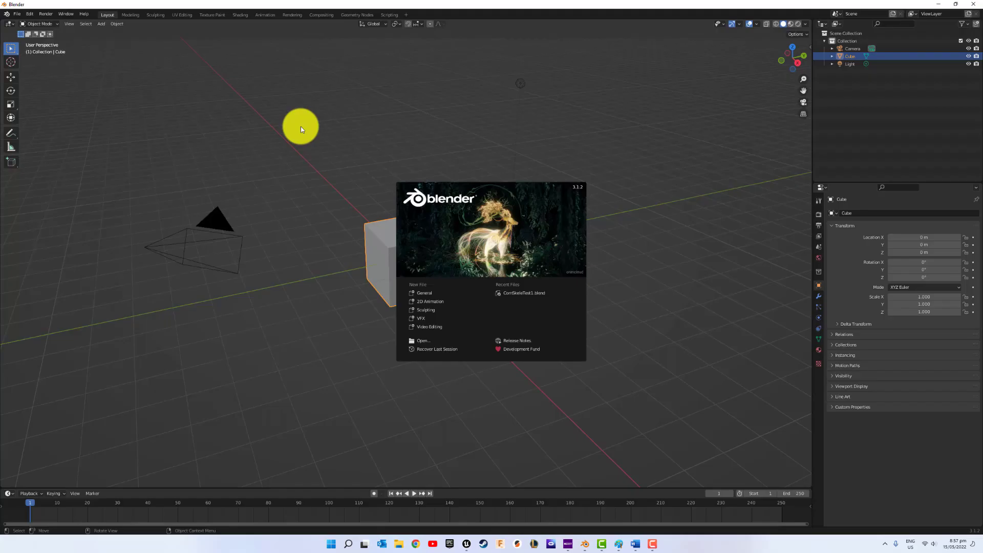
{"action": "left_click", "coordinate": [311, 180]}
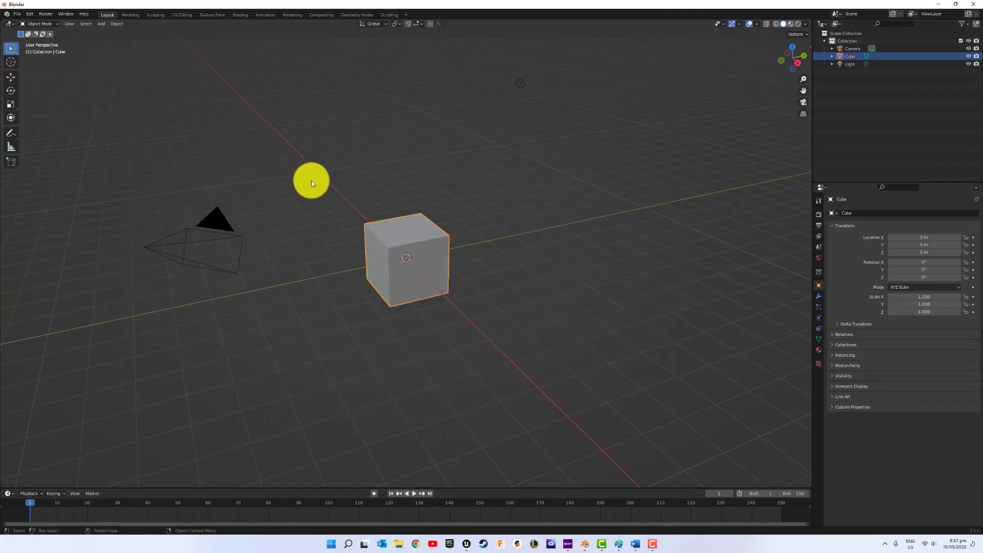
{"action": "key", "text": "Delete"}
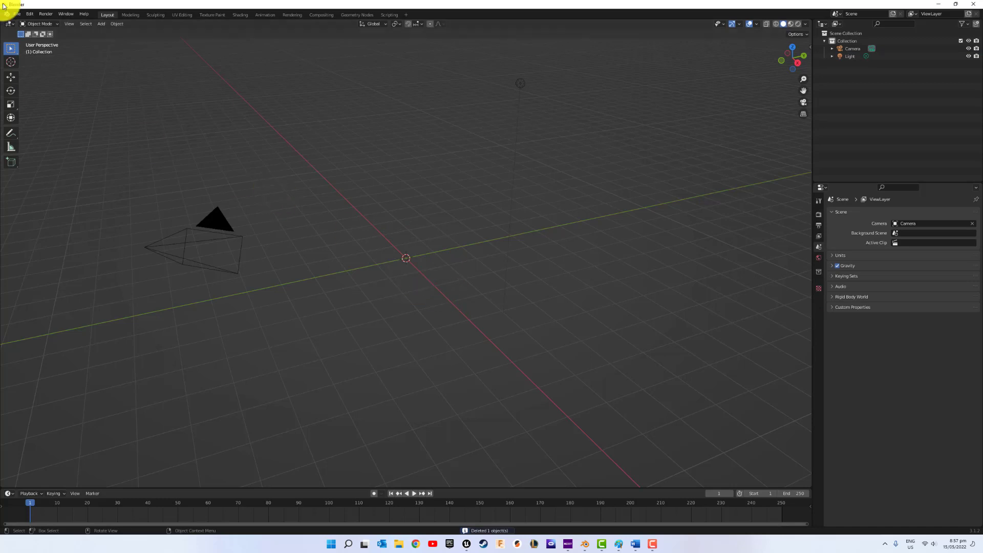
- Import SK_Chr_FarmBoy_01.FBX from the Desktop
{"action": "left_click", "coordinate": [17, 14]}
{"action": "mouse_move", "coordinate": [40, 117]}
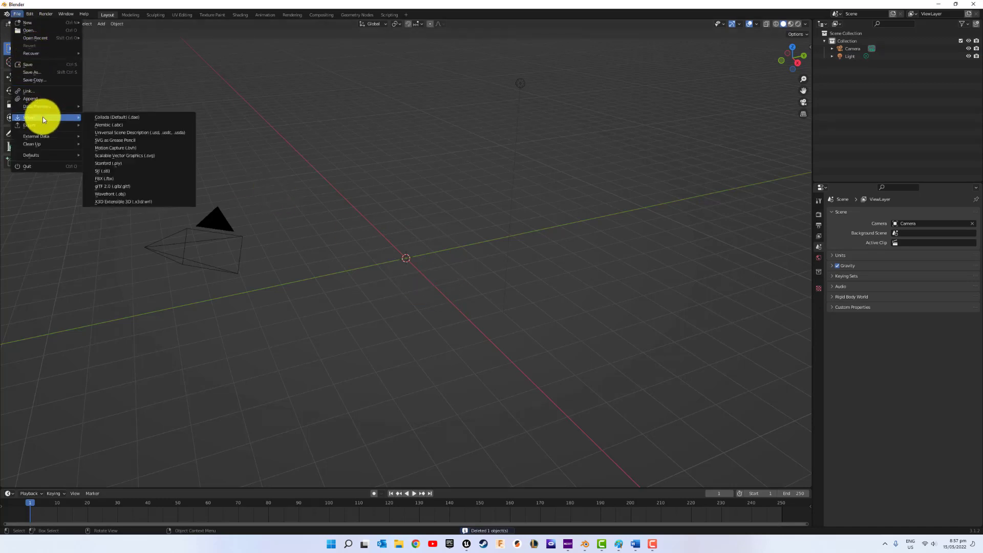
{"action": "left_click", "coordinate": [123, 179]}
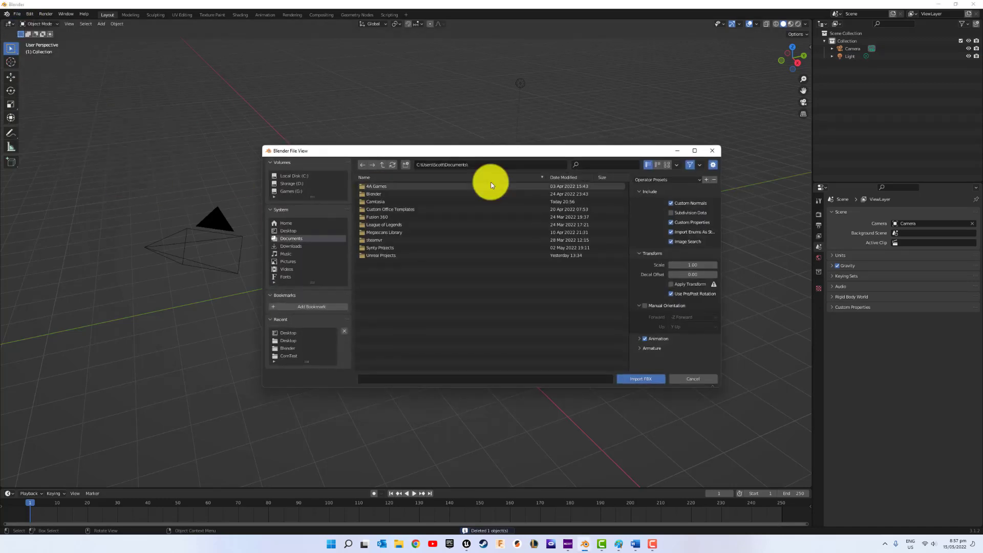
{"action": "left_click", "coordinate": [291, 231]}
{"action": "left_click", "coordinate": [364, 202]}
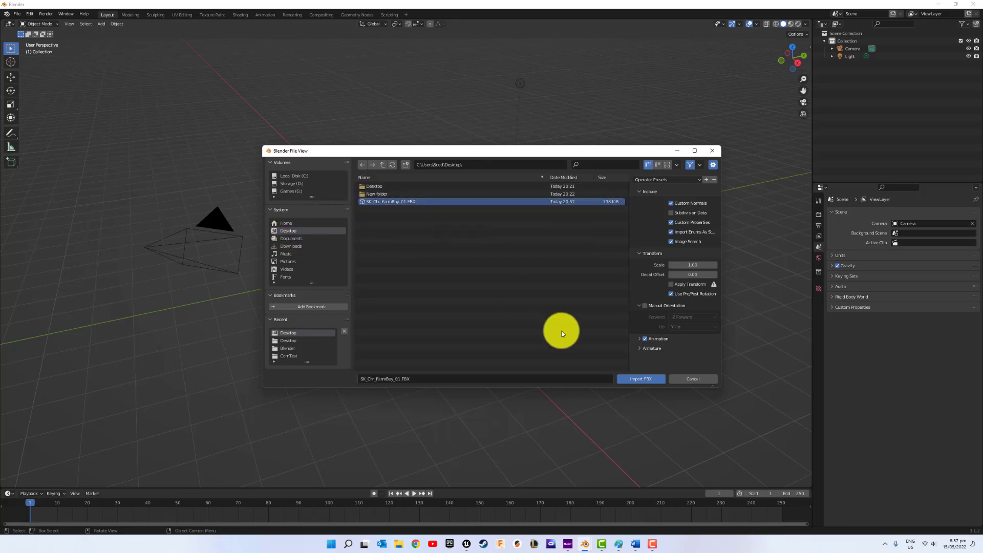
{"action": "left_click", "coordinate": [639, 379]}
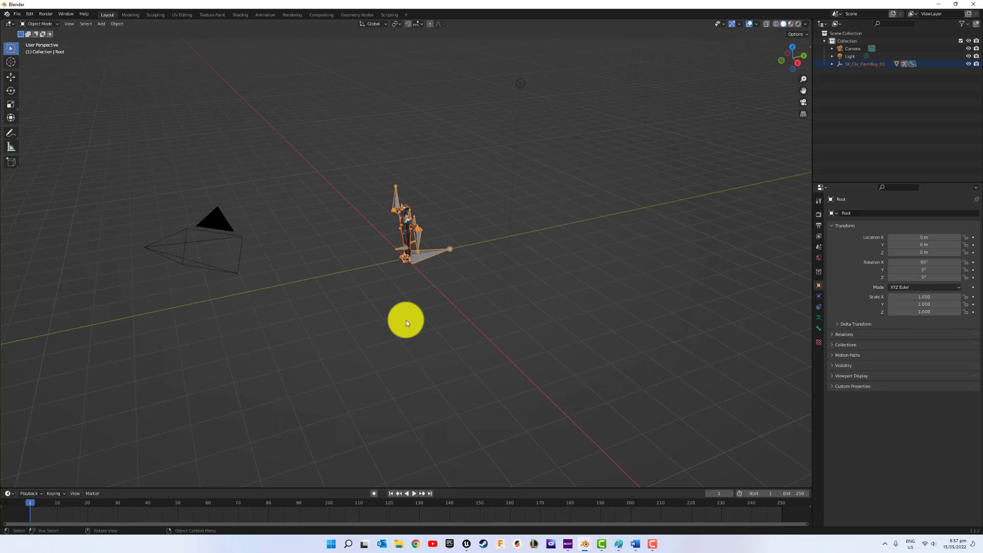
- Frame the imported farm boy in the view and select the character mesh
{"action": "right_click", "coordinate": [407, 321]}
{"action": "left_click", "coordinate": [361, 283]}
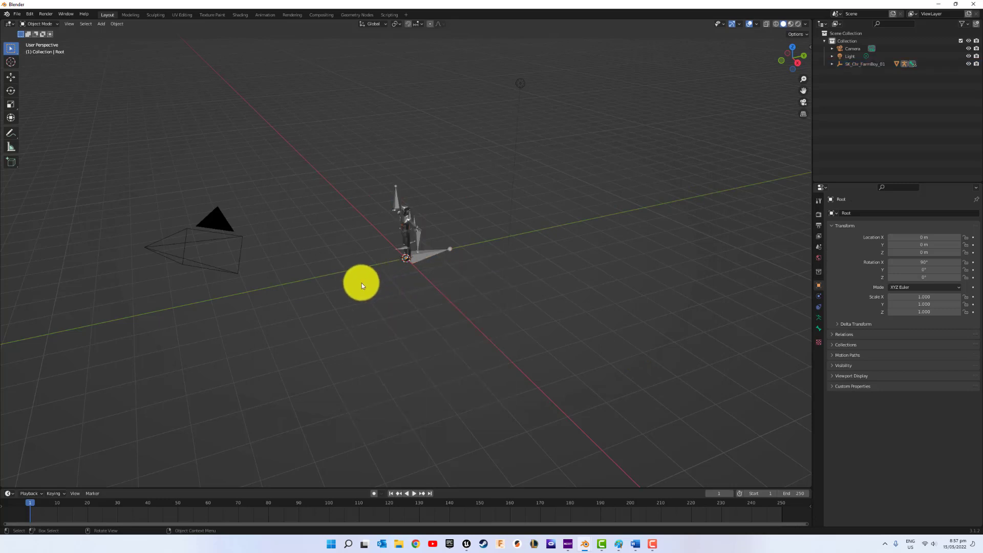
{"action": "middle_click_drag", "start_coordinate": [362, 283], "coordinate": [428, 248]}
{"action": "scroll", "coordinate": [429, 241], "scroll_direction": "up", "scroll_amount": 5}
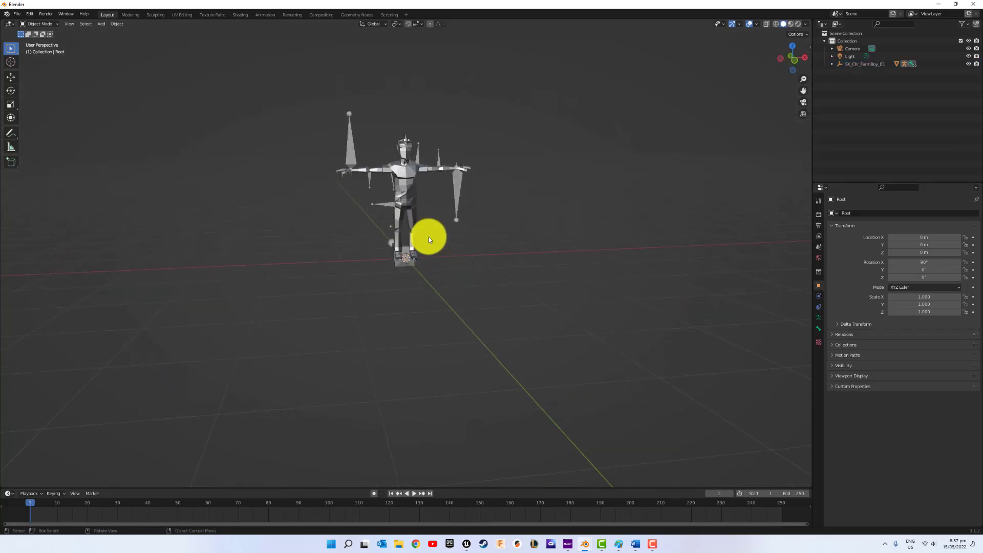
{"action": "scroll", "coordinate": [429, 236], "scroll_direction": "up", "scroll_amount": 4}
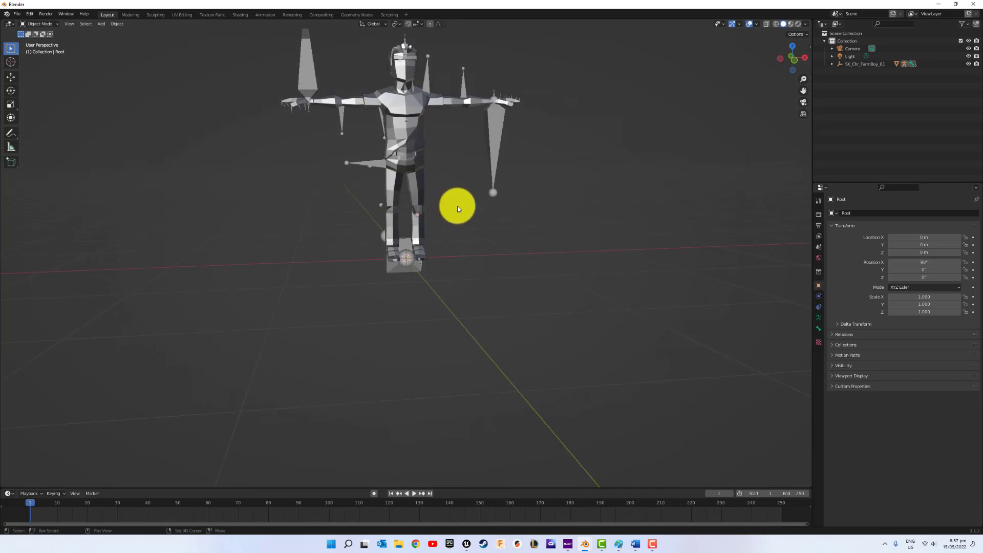
{"action": "middle_click_drag", "start_coordinate": [457, 208], "coordinate": [444, 296], "text": "shift"}
{"action": "left_click", "coordinate": [403, 208]}
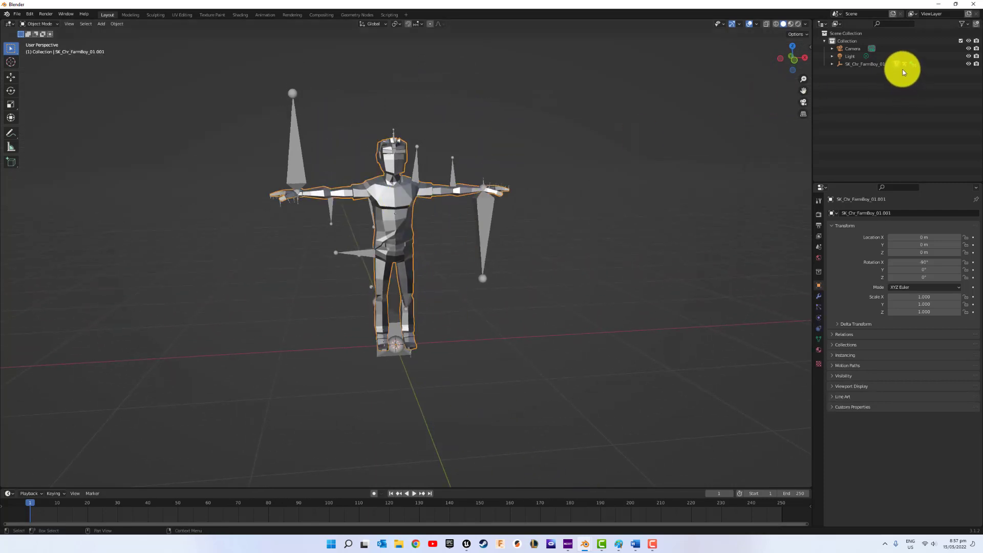
- Expand SK_Chr_FarmBoy_01 and Root in the Outliner and hide the armature and Root bones
{"action": "left_click", "coordinate": [832, 64]}
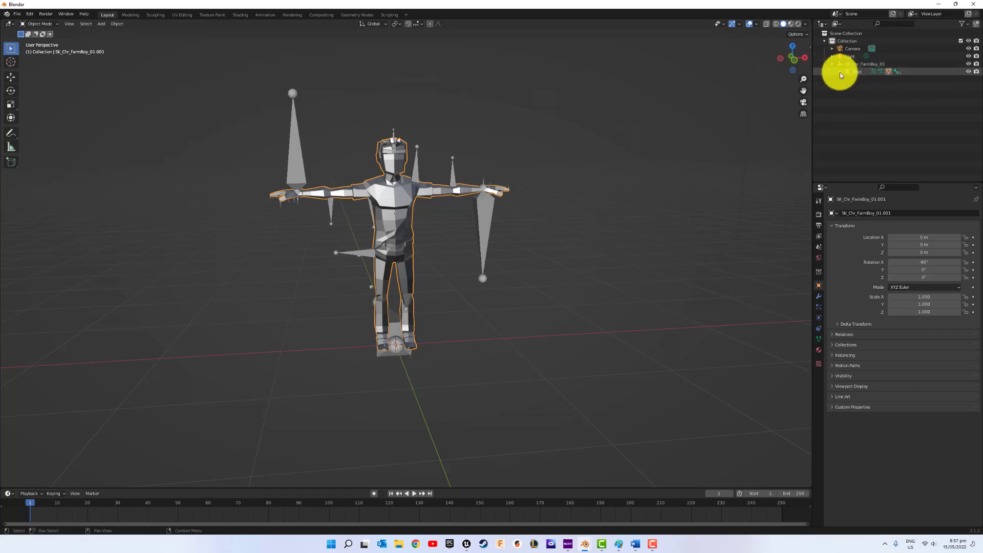
{"action": "left_click", "coordinate": [840, 75]}
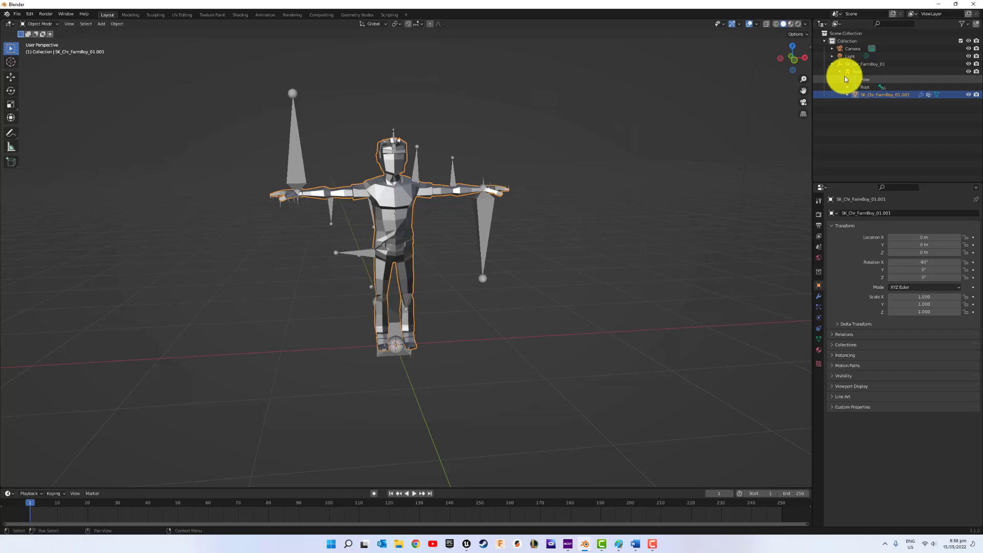
{"action": "left_click", "coordinate": [969, 64]}
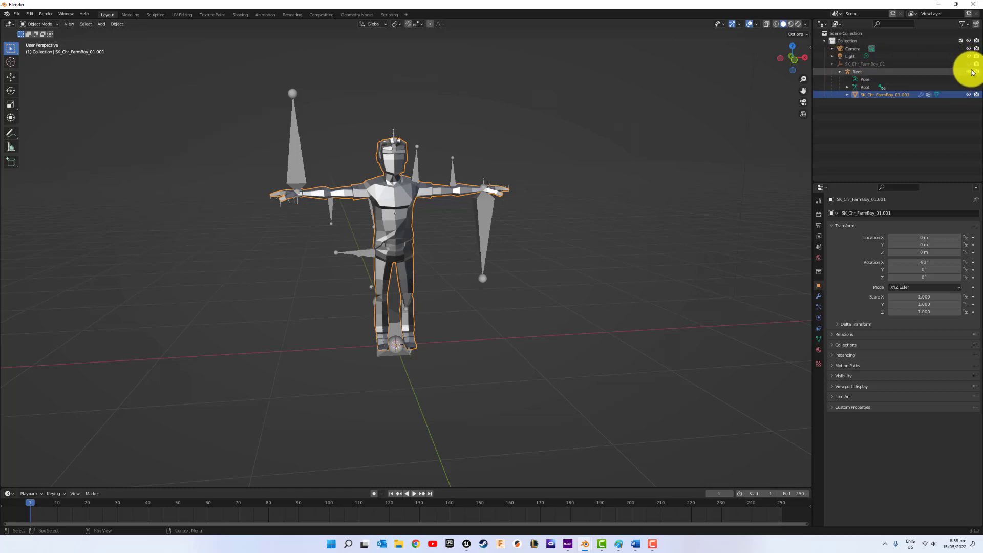
{"action": "left_click", "coordinate": [968, 72]}
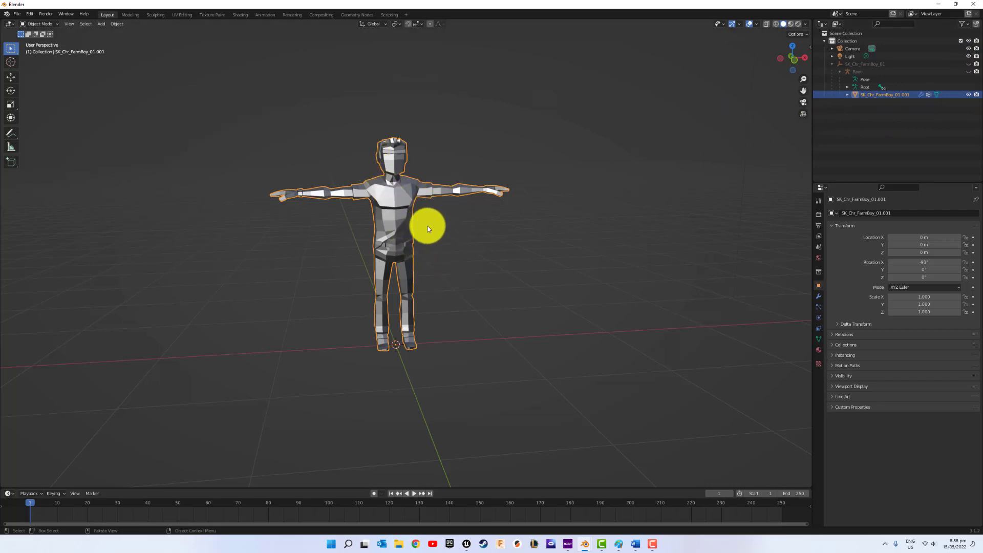
- Briefly toggle Edit Mode, then select the SK_Chr_FarmBoy_01.001 mesh
{"action": "key", "text": "Tab"}
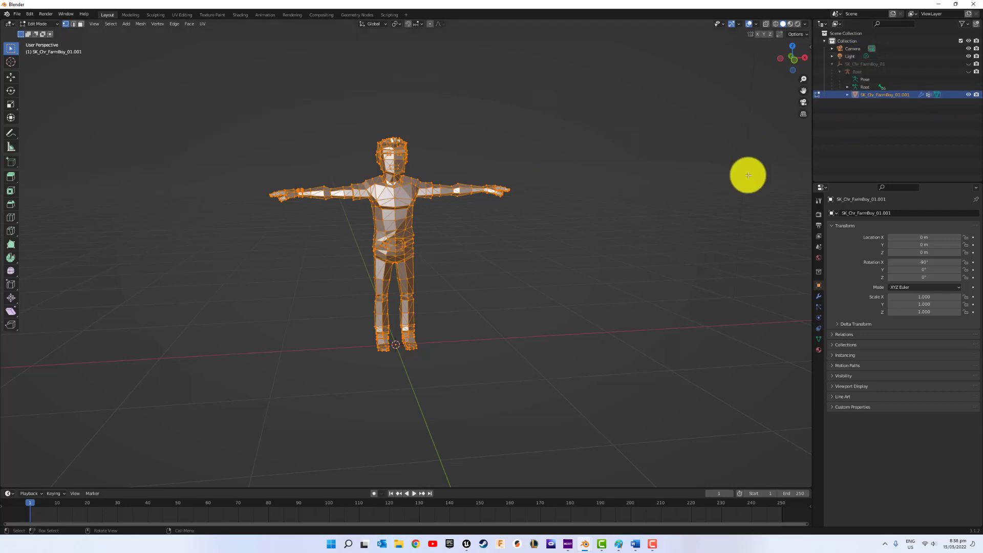
{"action": "key", "text": "Tab"}
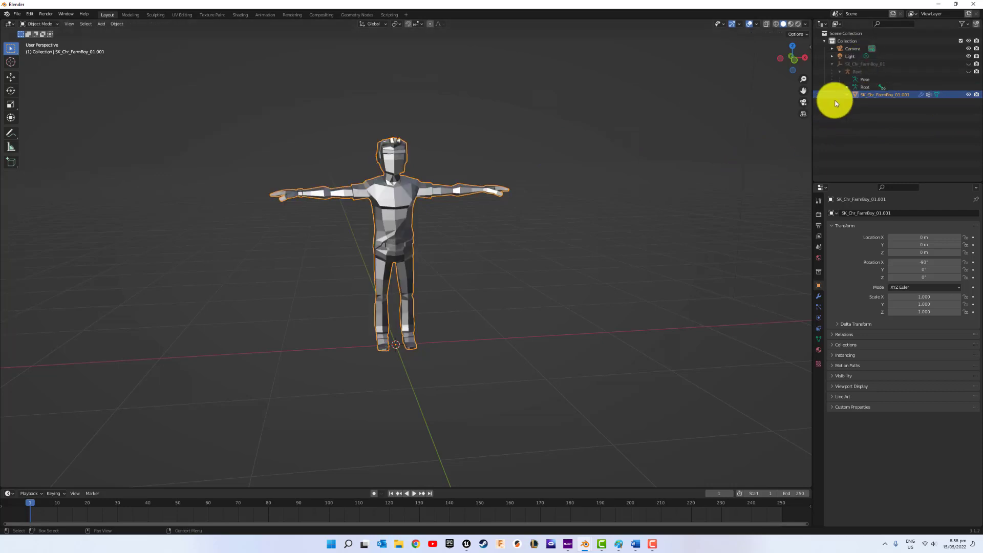
{"action": "left_click", "coordinate": [852, 65]}
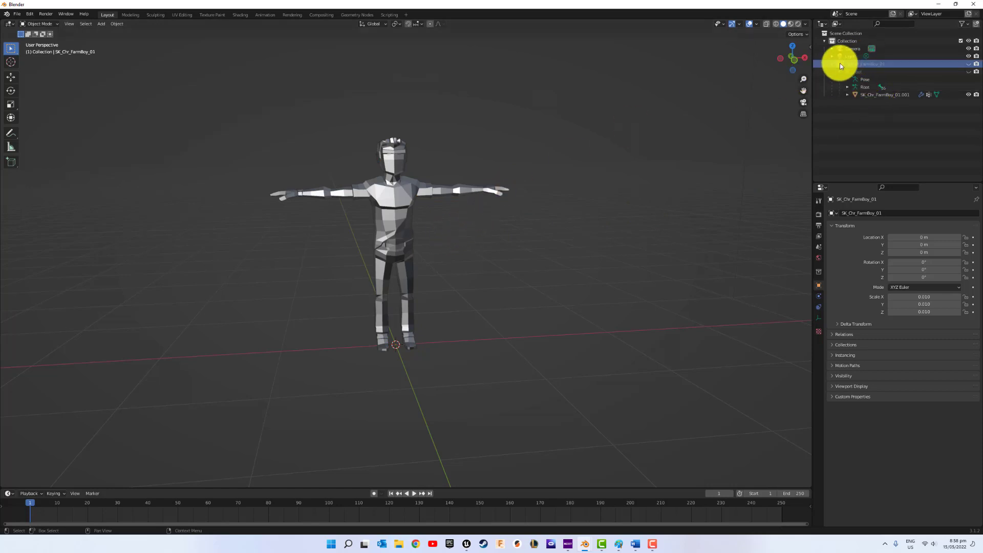
{"action": "left_click", "coordinate": [876, 94]}
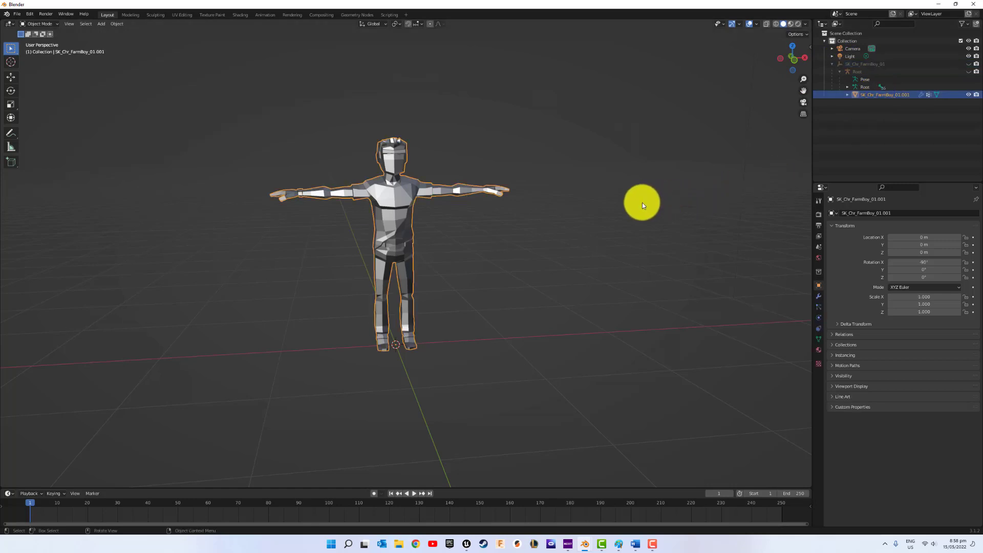
- Enter Edit Mode and split the 3D view into two side-by-side areas
{"action": "key", "text": "Tab"}
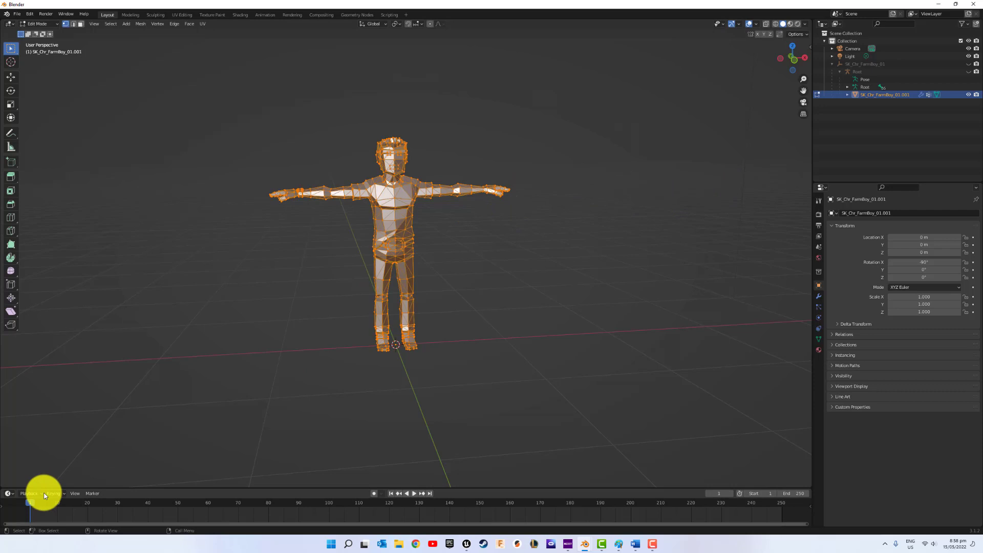
{"action": "right_click", "coordinate": [195, 493]}
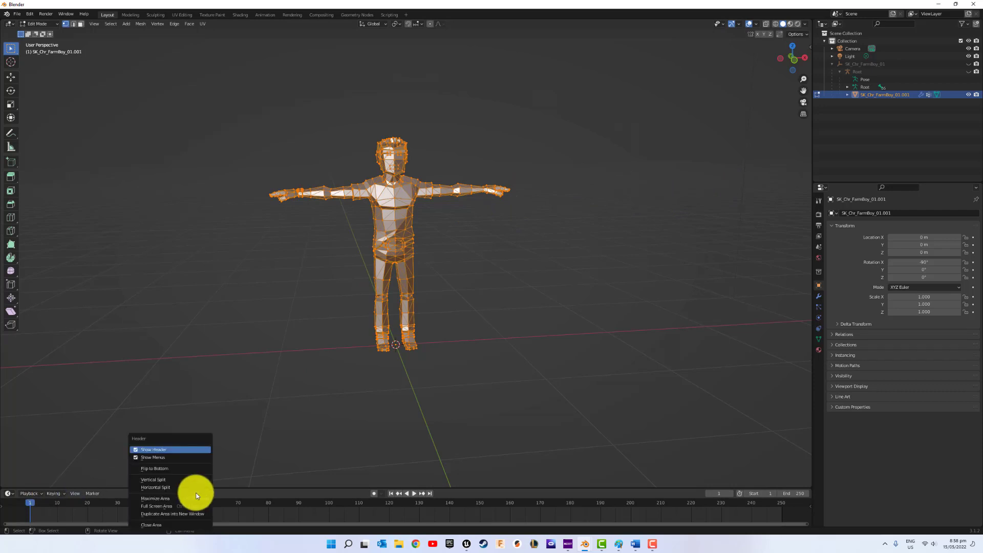
{"action": "left_click", "coordinate": [169, 481]}
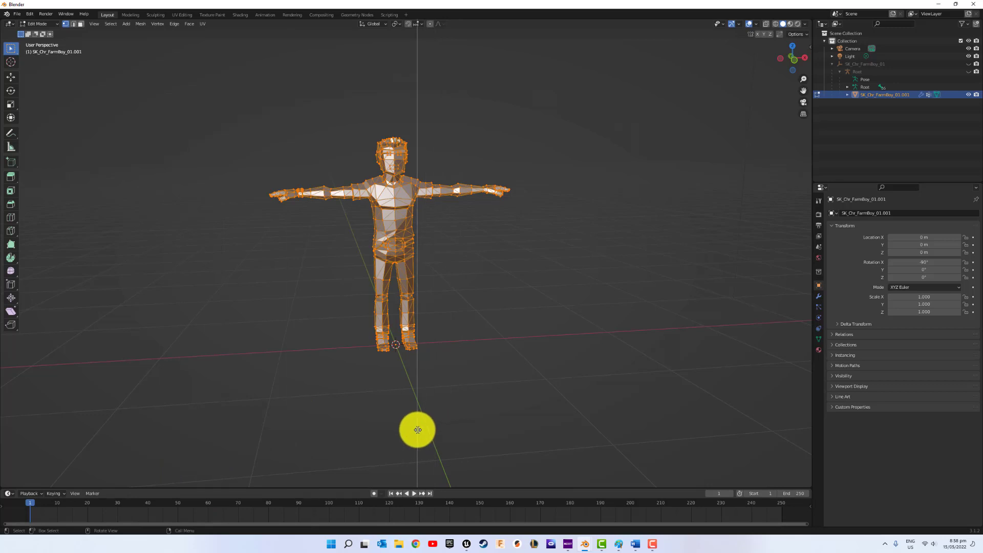
{"action": "left_click", "coordinate": [417, 429]}
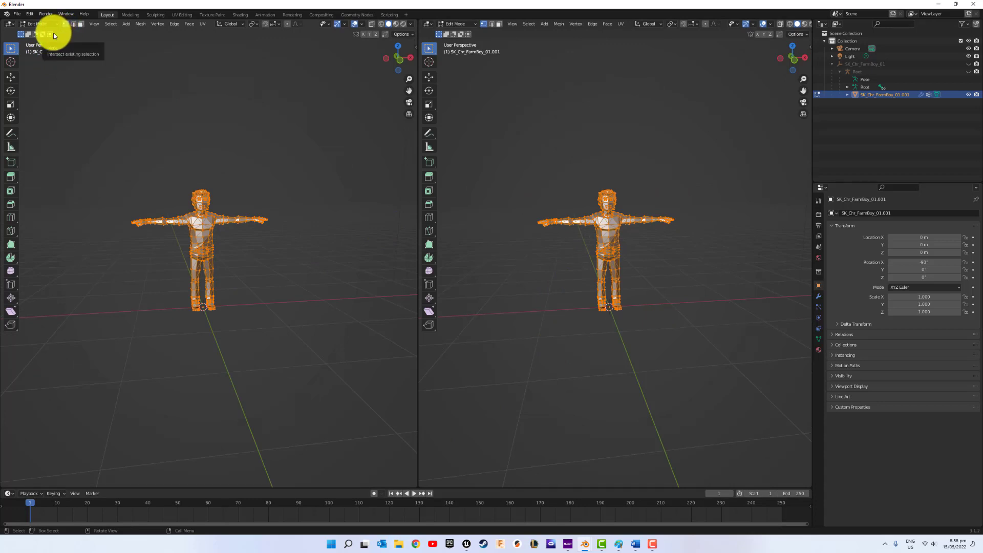
- Switch both views to Face select and select every face of the character
{"action": "left_click", "coordinate": [81, 24]}
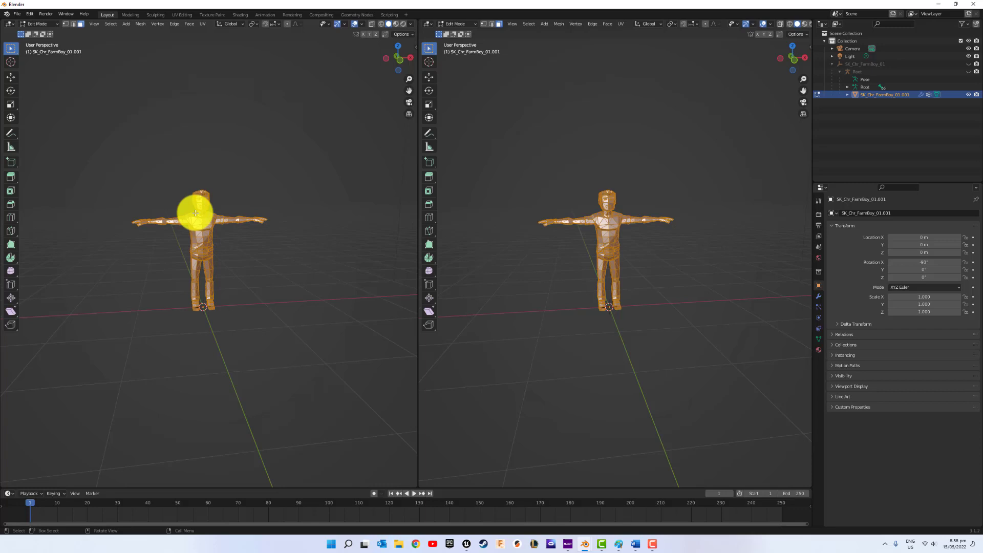
{"action": "key", "text": "alt+a"}
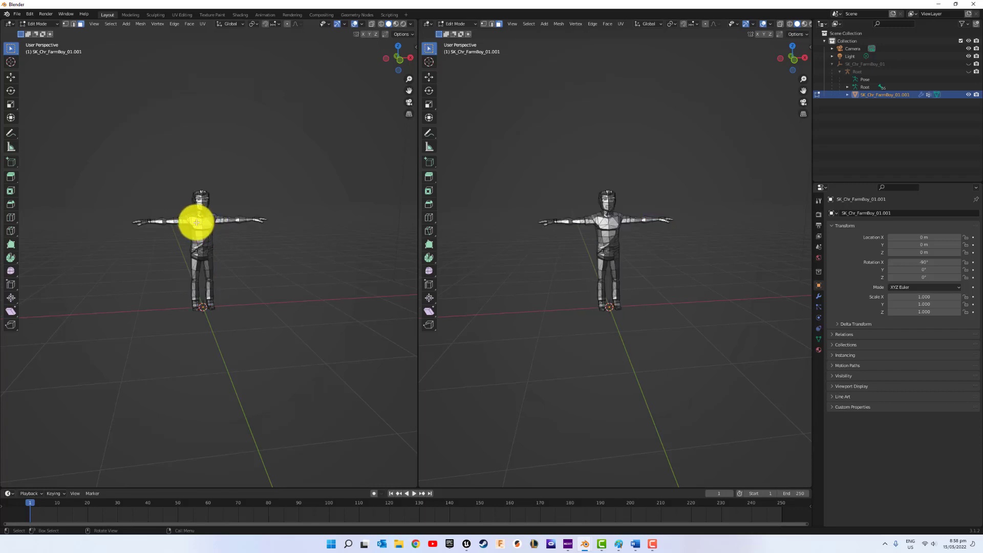
{"action": "left_click", "coordinate": [80, 23]}
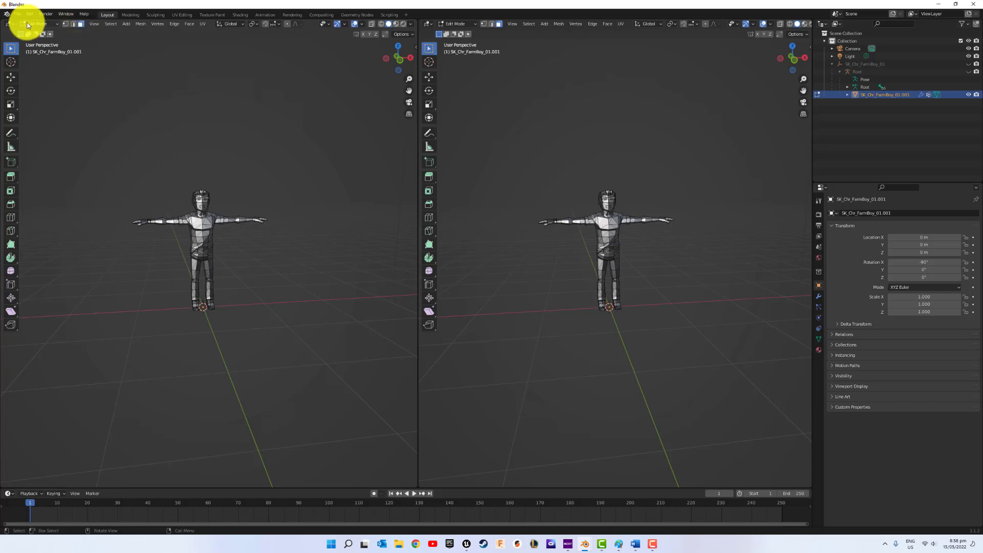
{"action": "key", "text": "a"}
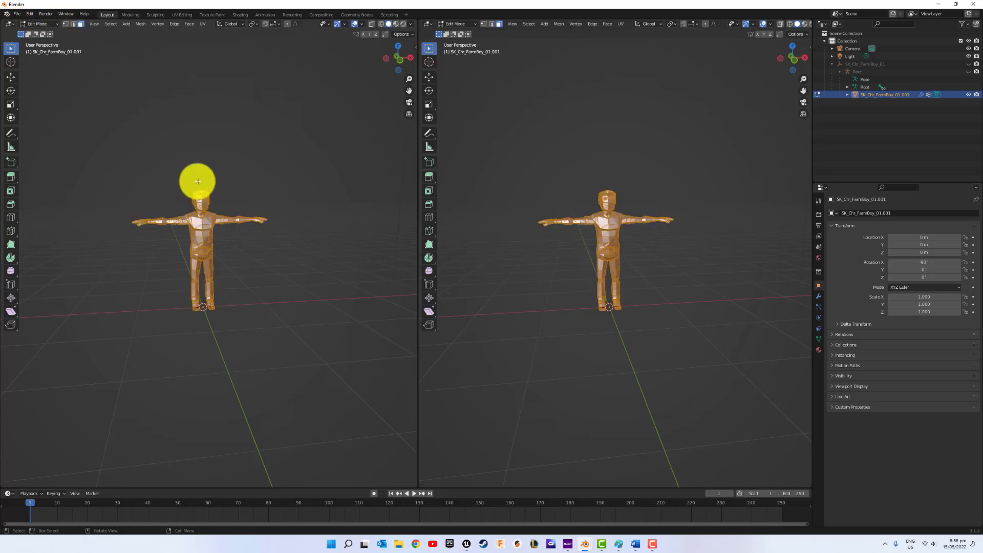
- Turn the left area into the Shader Editor and frame the material nodes
{"action": "left_click", "coordinate": [9, 23]}
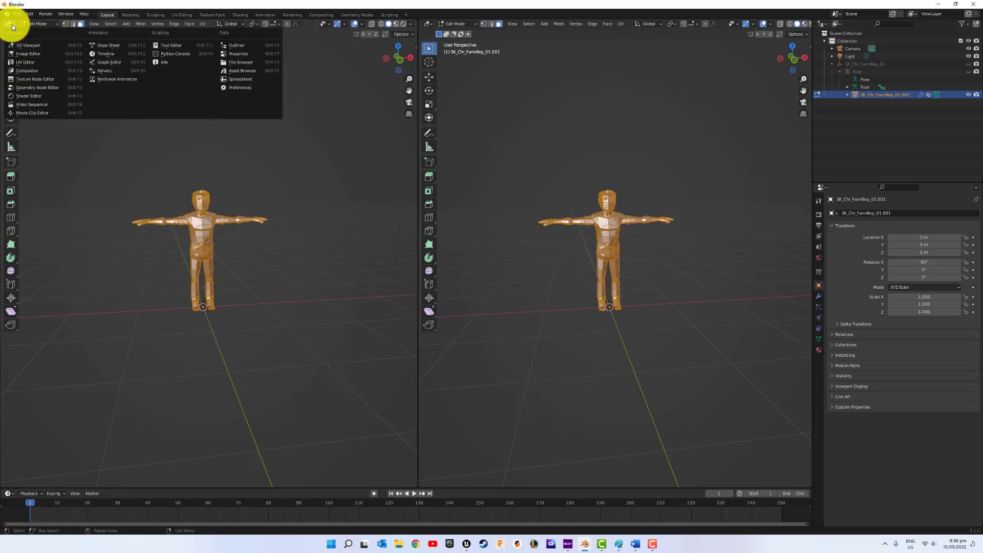
{"action": "left_click", "coordinate": [33, 95]}
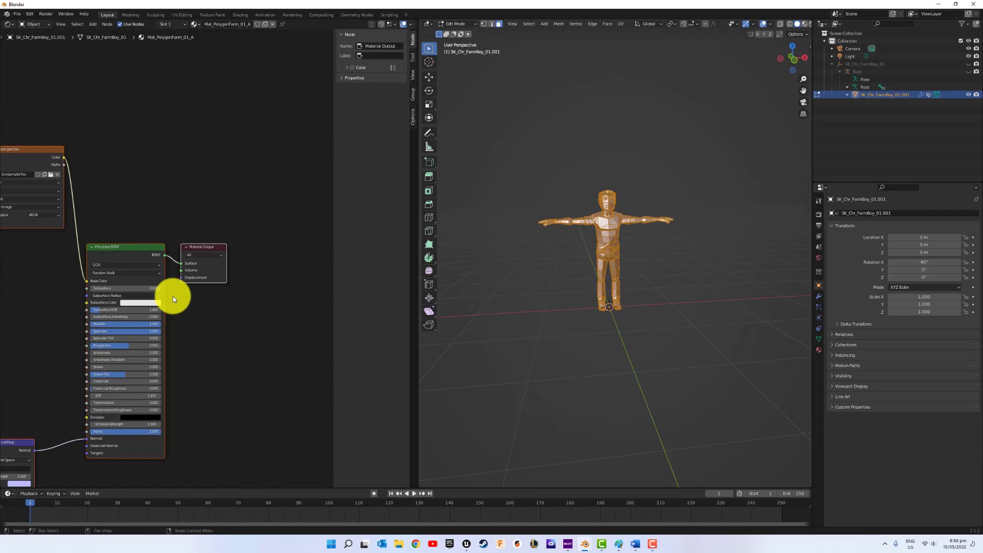
{"action": "middle_click_drag", "start_coordinate": [123, 192], "coordinate": [193, 126]}
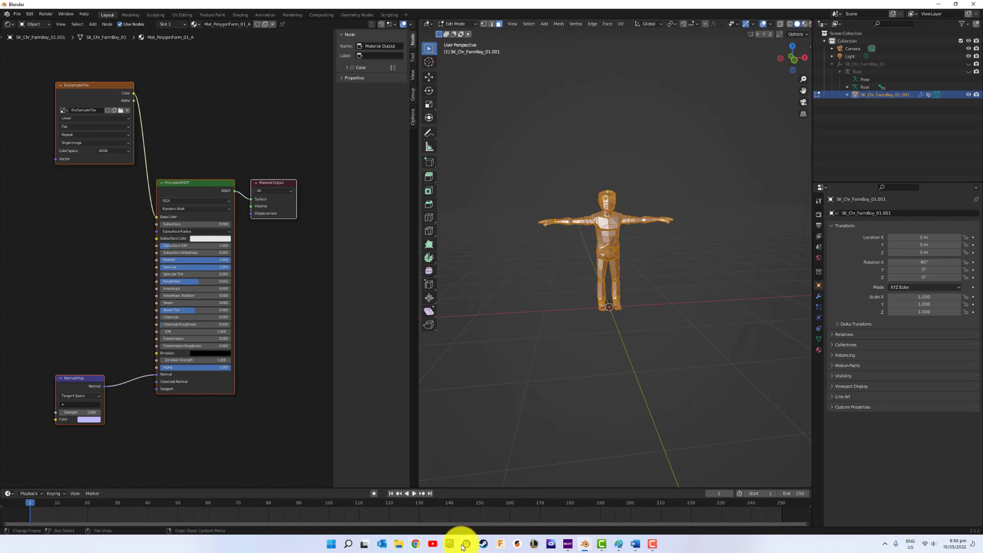
- In Unreal, select T_PolygonFarm_01_A in the PolygonFarm Textures folder
{"action": "mouse_move", "coordinate": [467, 547]}
{"action": "left_click", "coordinate": [444, 508]}
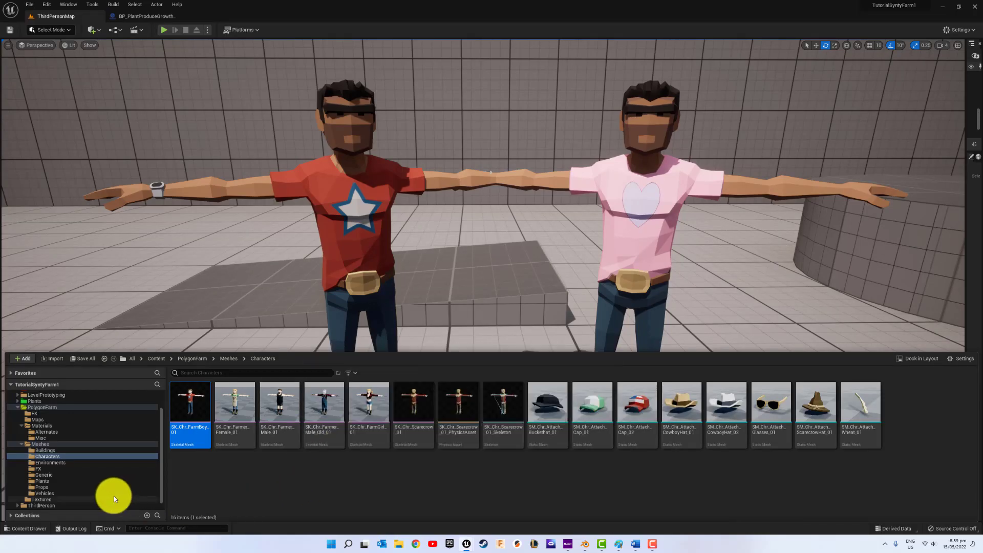
{"action": "scroll", "coordinate": [63, 462], "scroll_direction": "down", "scroll_amount": 1}
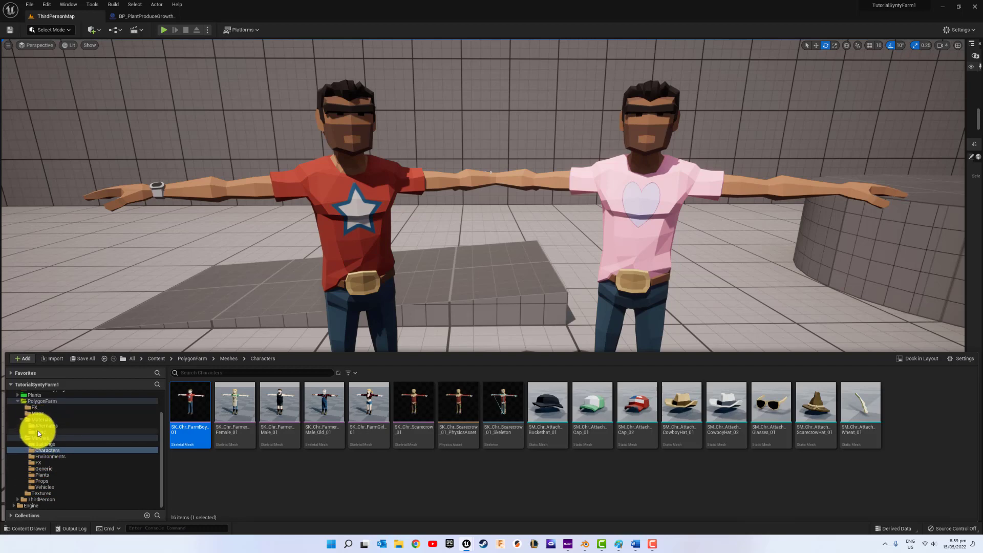
{"action": "left_click", "coordinate": [39, 493]}
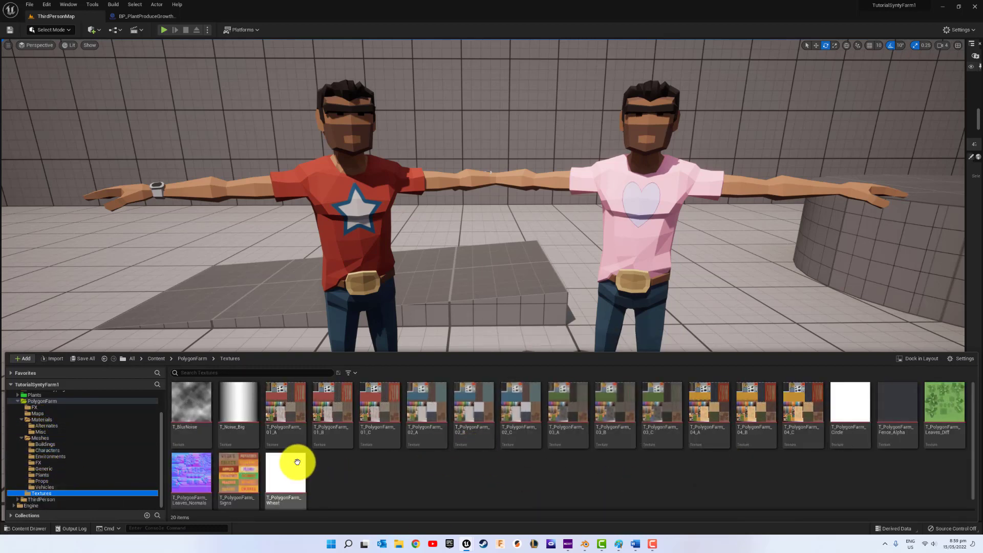
{"action": "left_click", "coordinate": [298, 420]}
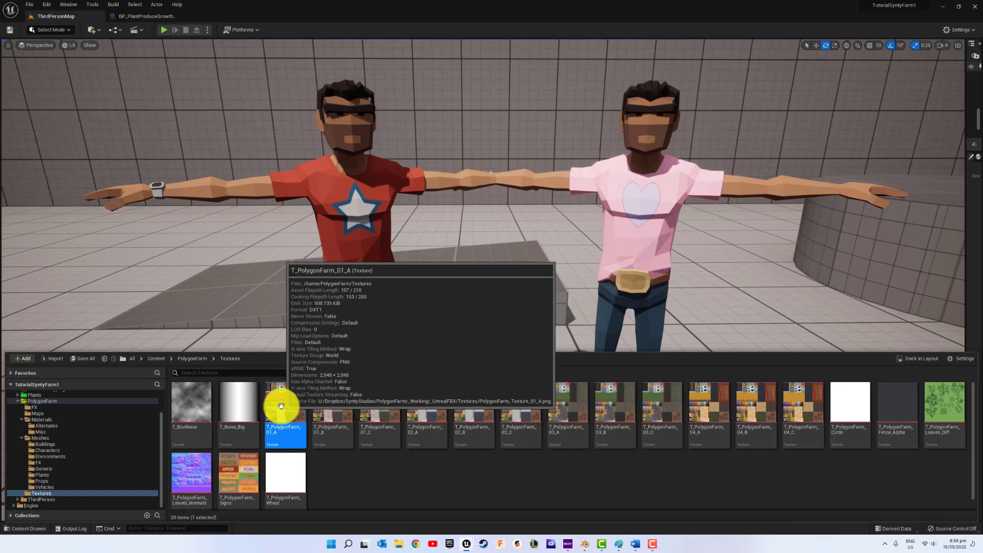
- Export the texture to the Desktop as T_PolygonFarm_01_A_Shirt.TGA
{"action": "right_click", "coordinate": [291, 417]}
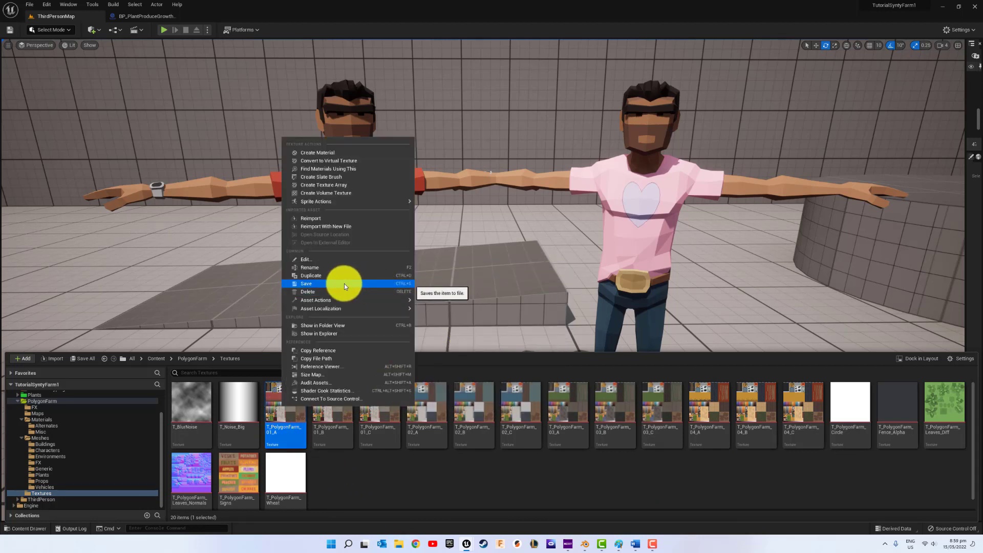
{"action": "mouse_move", "coordinate": [340, 301]}
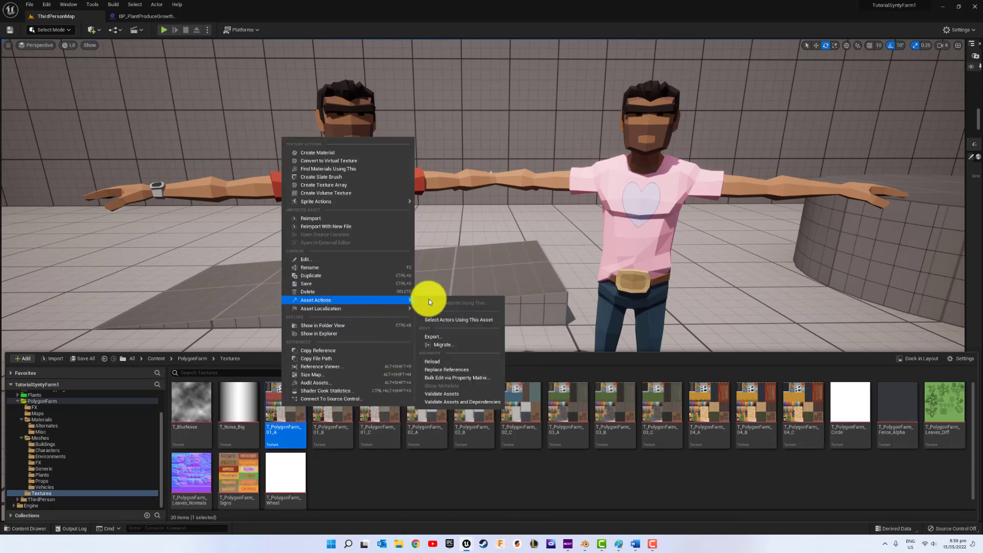
{"action": "left_click", "coordinate": [437, 336]}
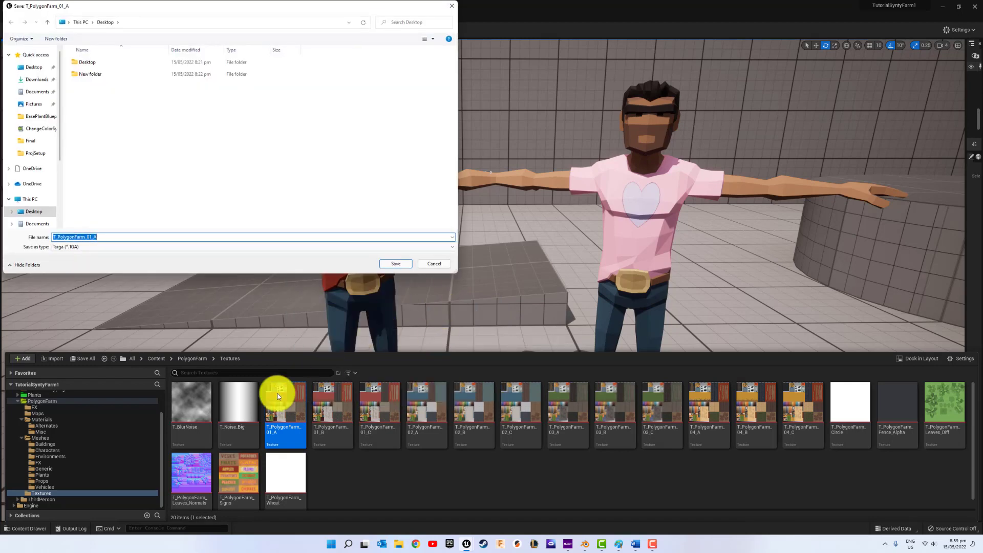
{"action": "left_click", "coordinate": [110, 237]}
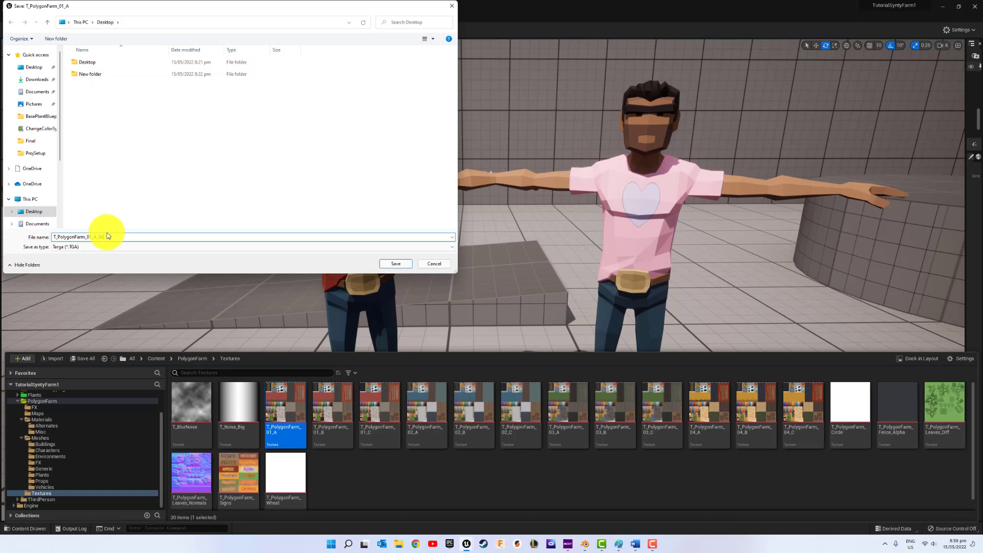
{"action": "left_click", "coordinate": [402, 264]}
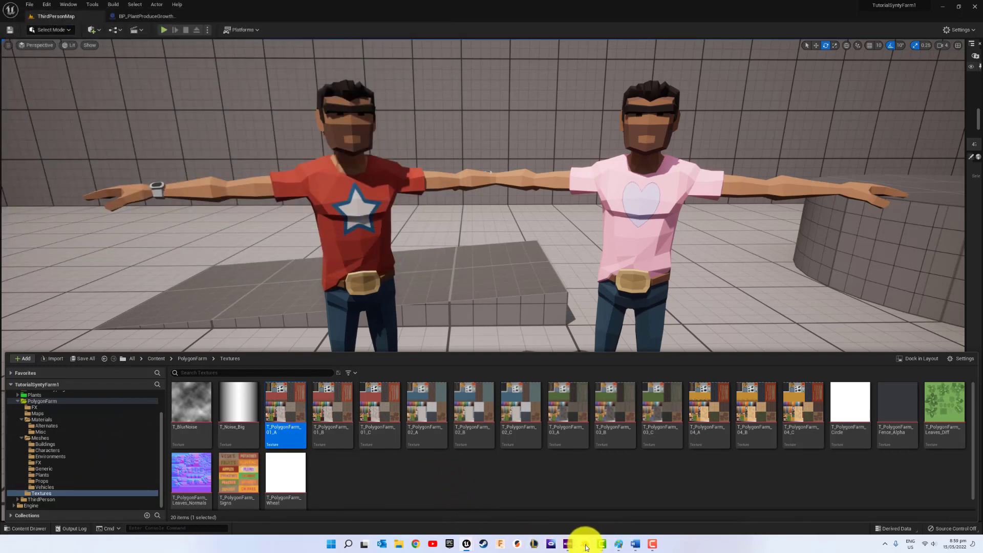
- Back in Blender, load T_PolygonFarm_01_A_Shirt.TGA from the Desktop into the Image Texture node
{"action": "mouse_move", "coordinate": [584, 542]}
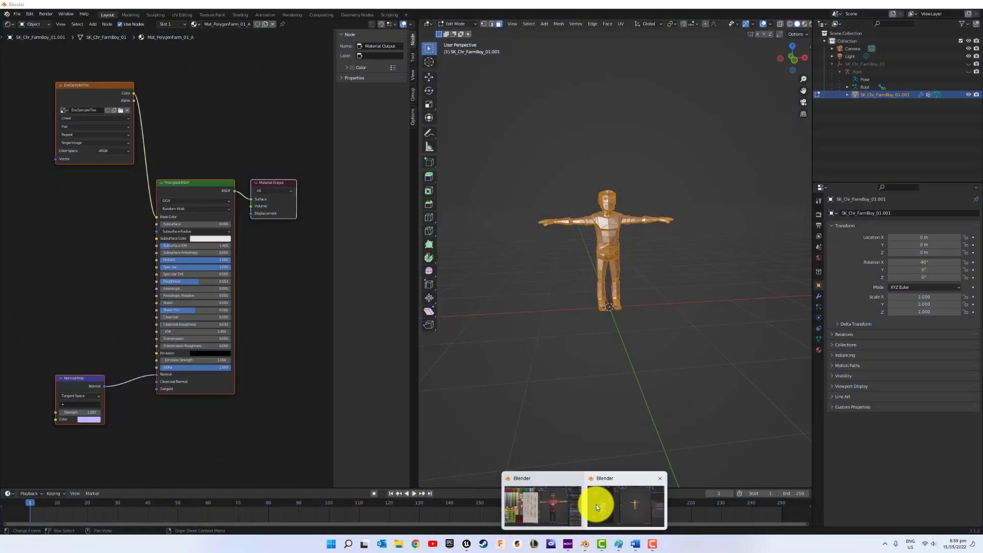
{"action": "left_click", "coordinate": [596, 505]}
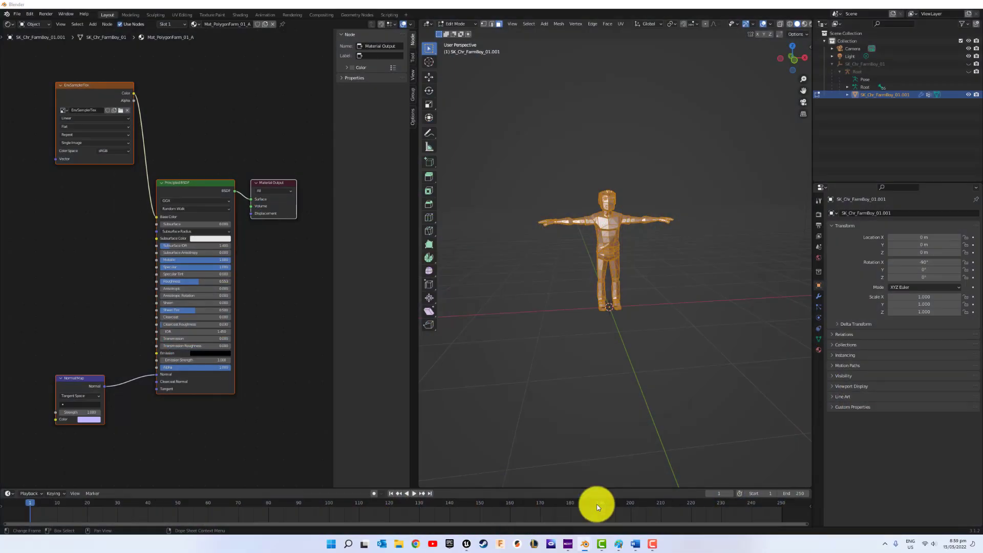
{"action": "key", "text": "shift+Left"}
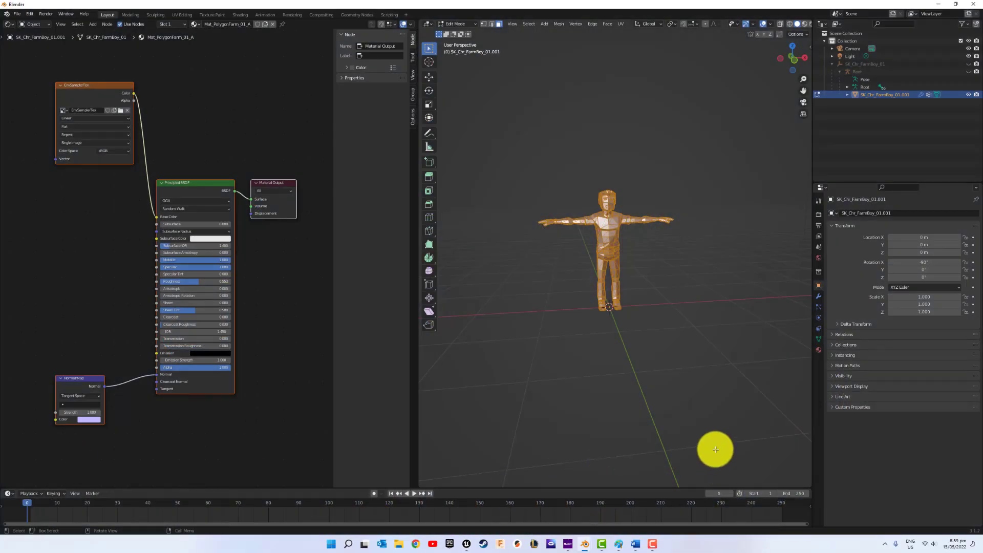
{"action": "left_click", "coordinate": [120, 110]}
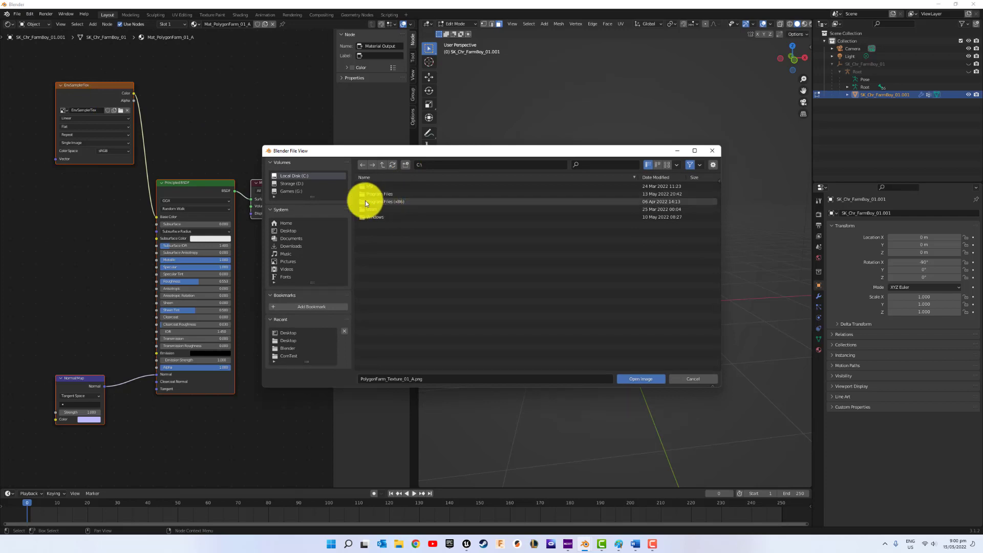
{"action": "left_click", "coordinate": [288, 230]}
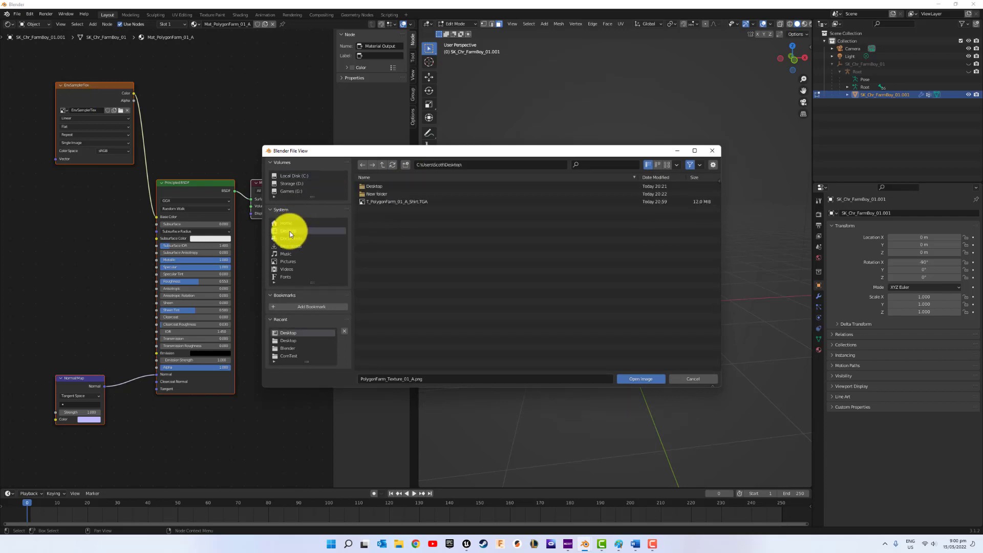
{"action": "left_click", "coordinate": [386, 202]}
{"action": "left_click", "coordinate": [634, 382]}
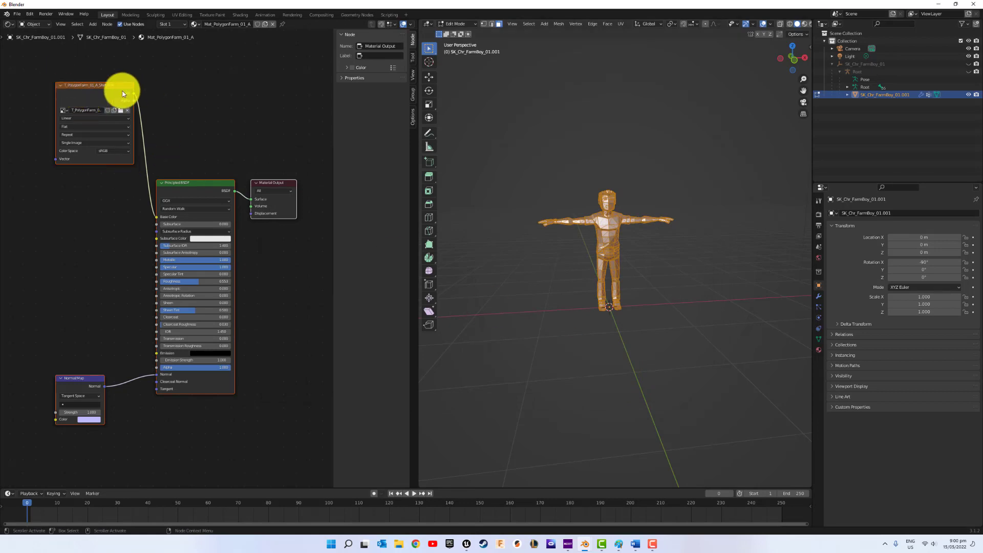
{"action": "left_click", "coordinate": [8, 26]}
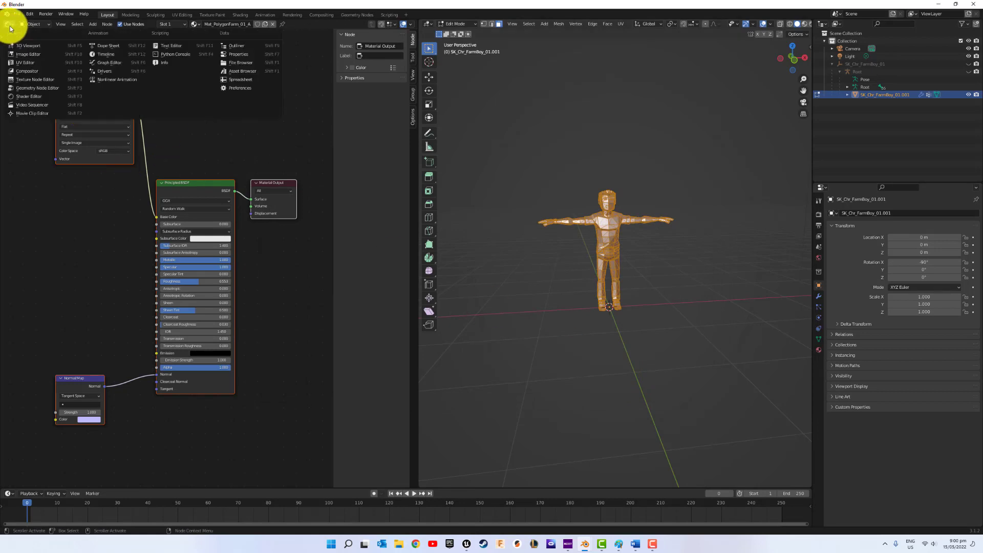
- Make the left area an Image Editor and show the farm boy in Material Preview shading
{"action": "left_click", "coordinate": [27, 61]}
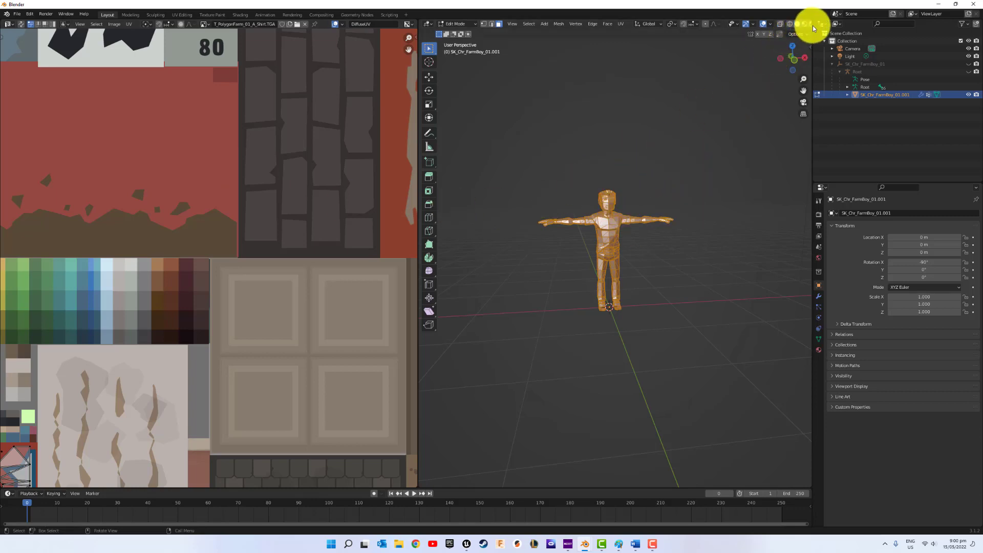
{"action": "left_click_drag", "start_coordinate": [813, 26], "coordinate": [836, 29]}
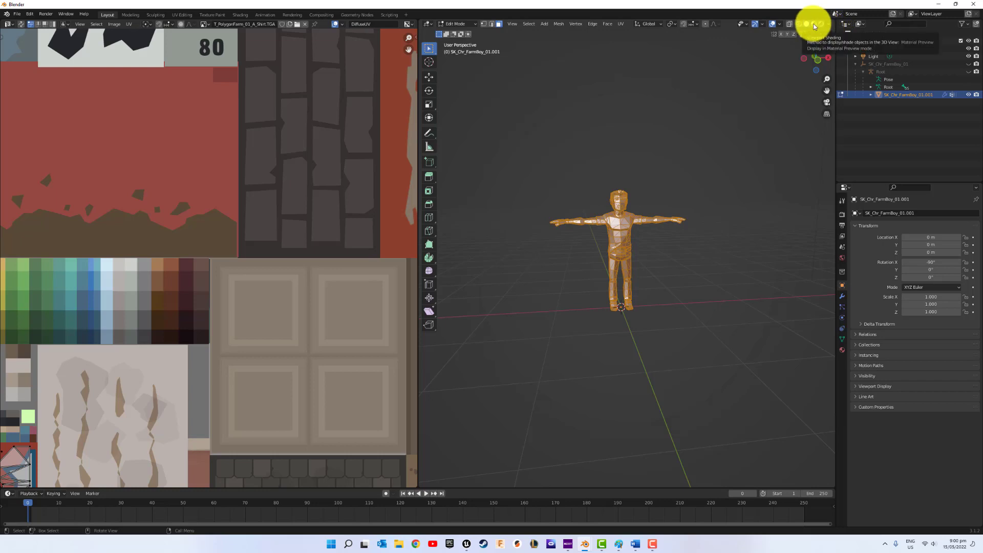
{"action": "left_click", "coordinate": [814, 26]}
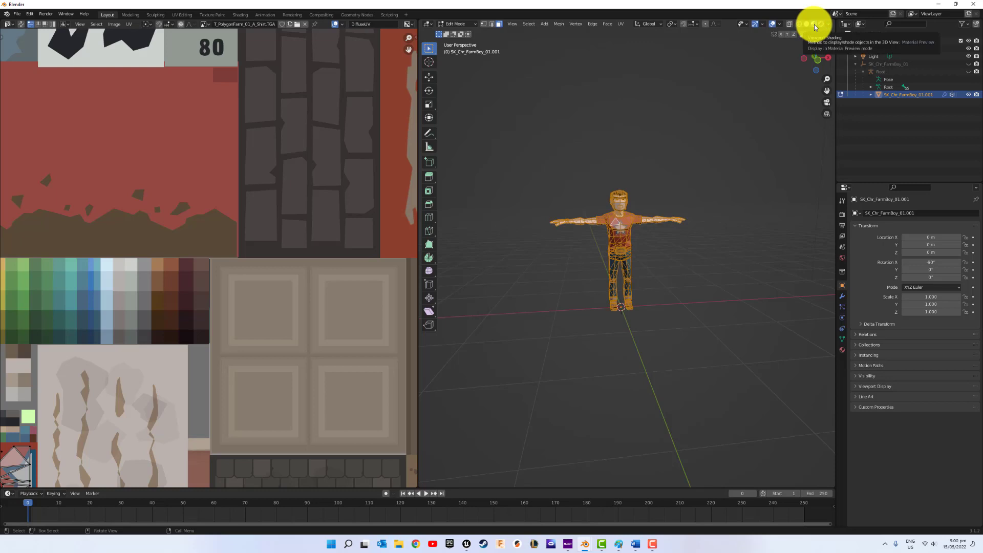
{"action": "left_click", "coordinate": [822, 23]}
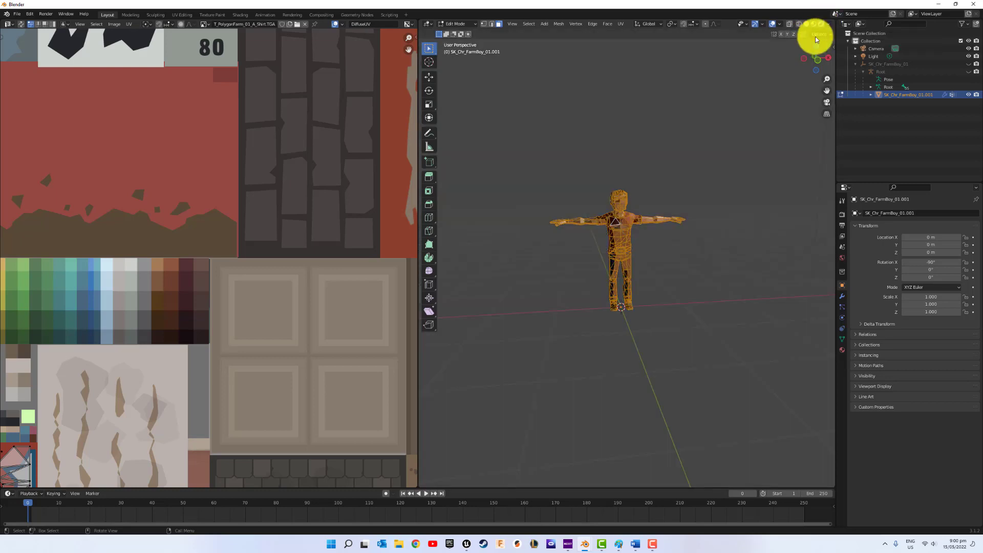
{"action": "scroll", "coordinate": [665, 245], "scroll_direction": "up", "scroll_amount": 5}
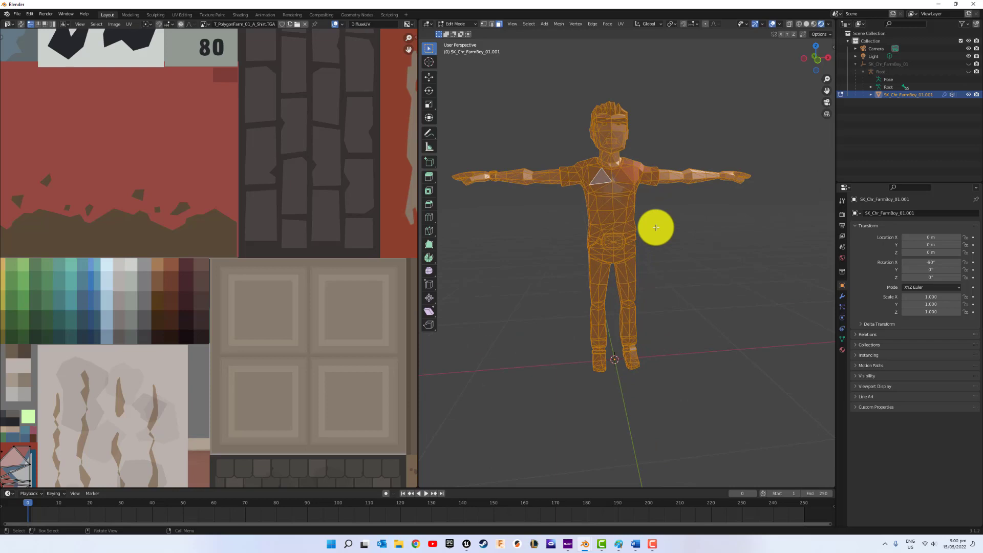
{"action": "left_click", "coordinate": [814, 24]}
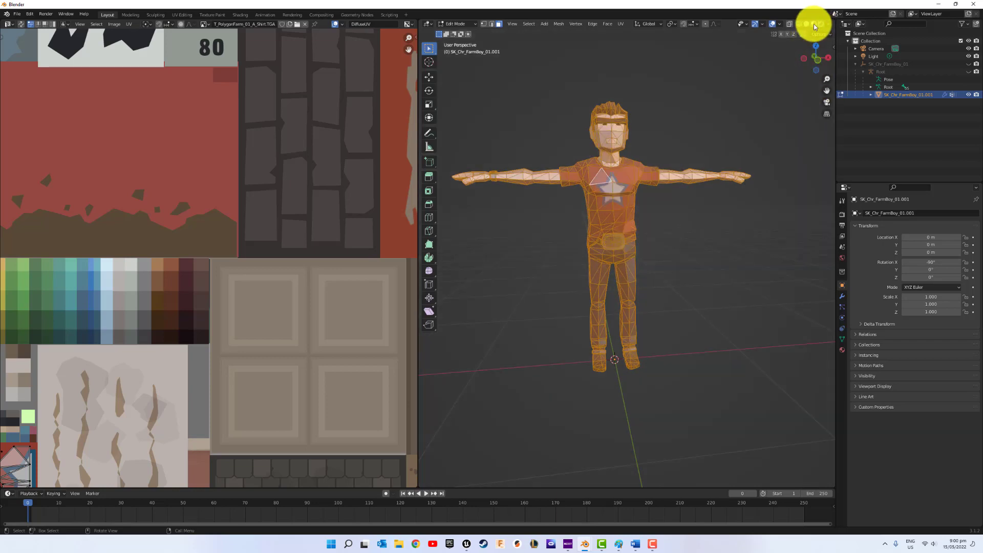
{"action": "scroll", "coordinate": [606, 193], "scroll_direction": "down", "scroll_amount": 2}
{"action": "left_click", "coordinate": [567, 228]}
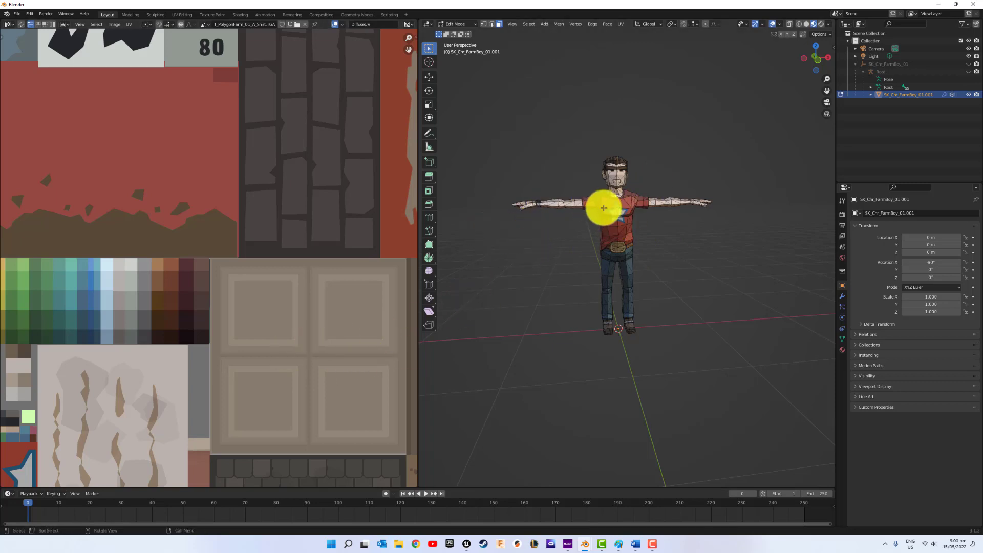
- Zoom the texture view onto the star tile of the atlas
{"action": "left_click", "coordinate": [617, 235], "text": "alt"}
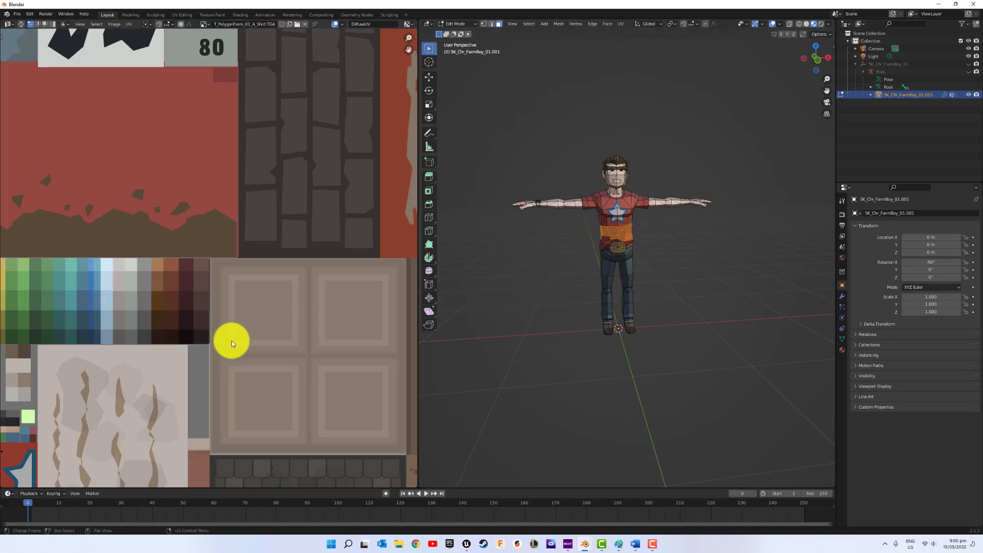
{"action": "scroll", "coordinate": [150, 360], "scroll_direction": "down", "scroll_amount": 2}
{"action": "scroll", "coordinate": [151, 360], "scroll_direction": "down", "scroll_amount": 1}
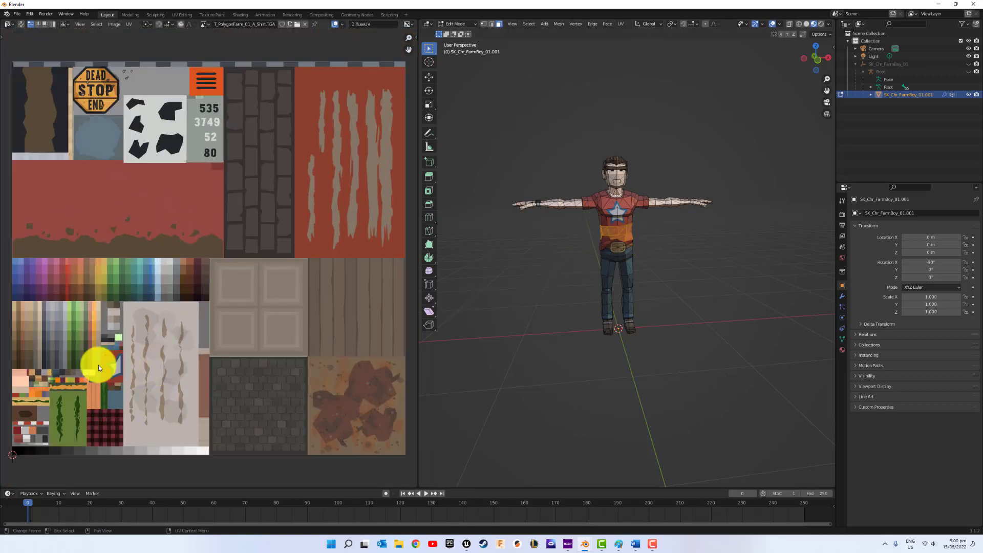
{"action": "scroll", "coordinate": [99, 364], "scroll_direction": "up", "scroll_amount": 3}
{"action": "middle_click_drag", "start_coordinate": [184, 329], "coordinate": [219, 268]}
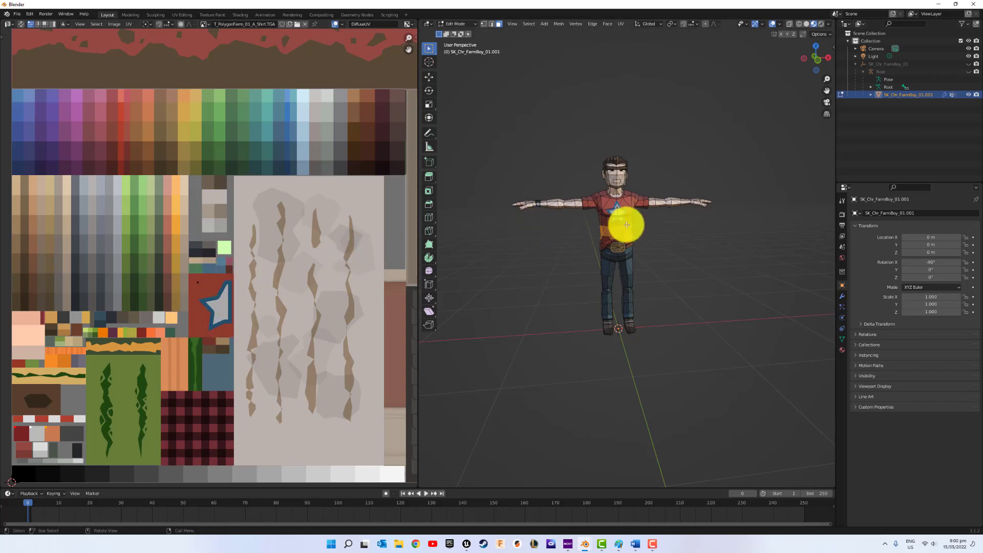
- Select the shirt's chest star faces and box-select their UV island over the star
{"action": "left_click", "coordinate": [615, 213]}
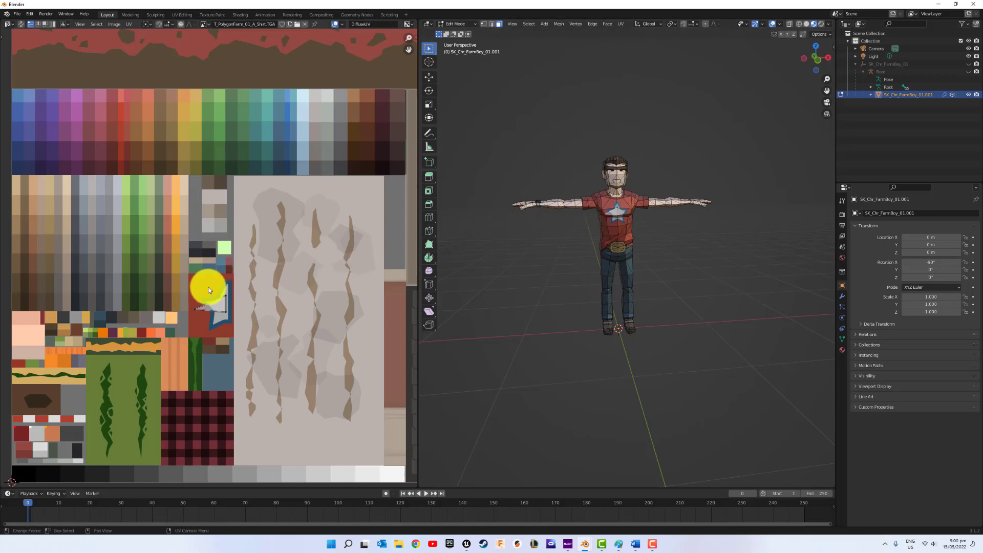
{"action": "left_click_drag", "start_coordinate": [604, 205], "coordinate": [629, 222]}
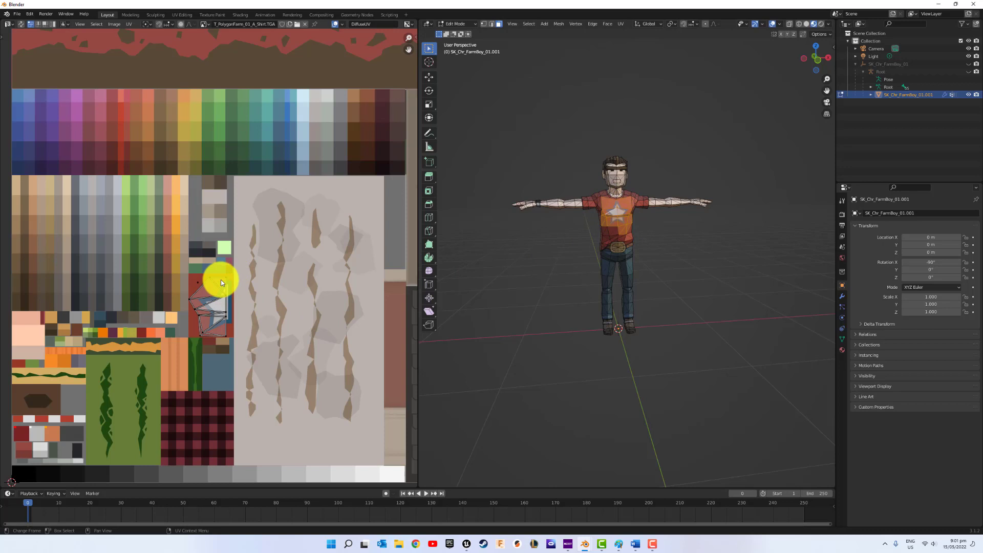
{"action": "mouse_move", "coordinate": [220, 279]}
{"action": "left_mouse_down"}
{"action": "mouse_move", "coordinate": [201, 330]}
{"action": "mouse_move", "coordinate": [207, 290]}
{"action": "left_mouse_up"}
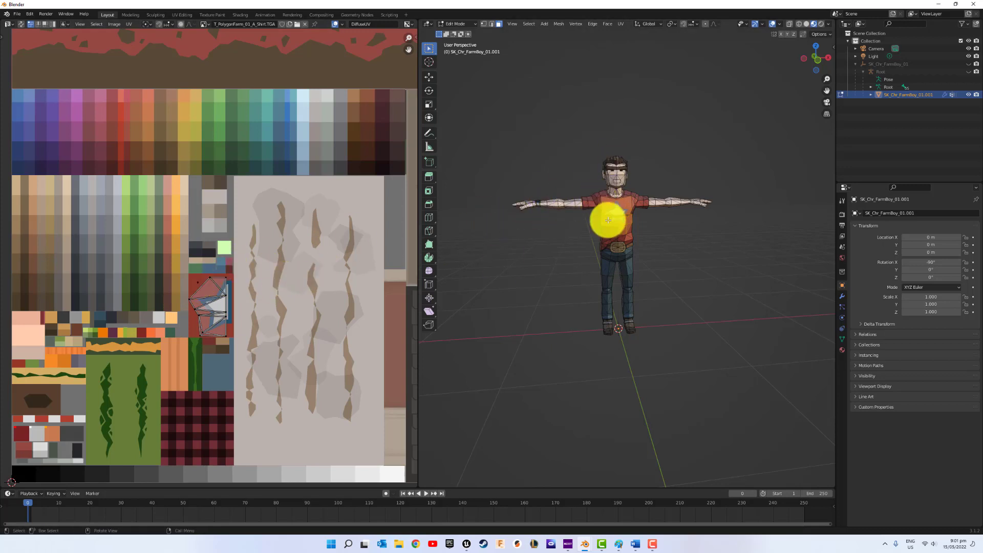
{"action": "left_click", "coordinate": [658, 223]}
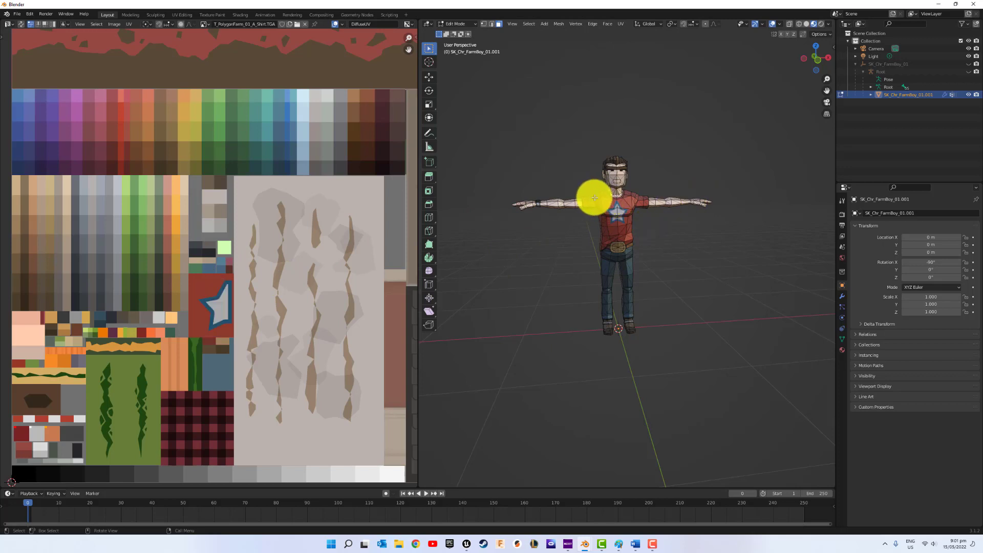
{"action": "left_click", "coordinate": [632, 225]}
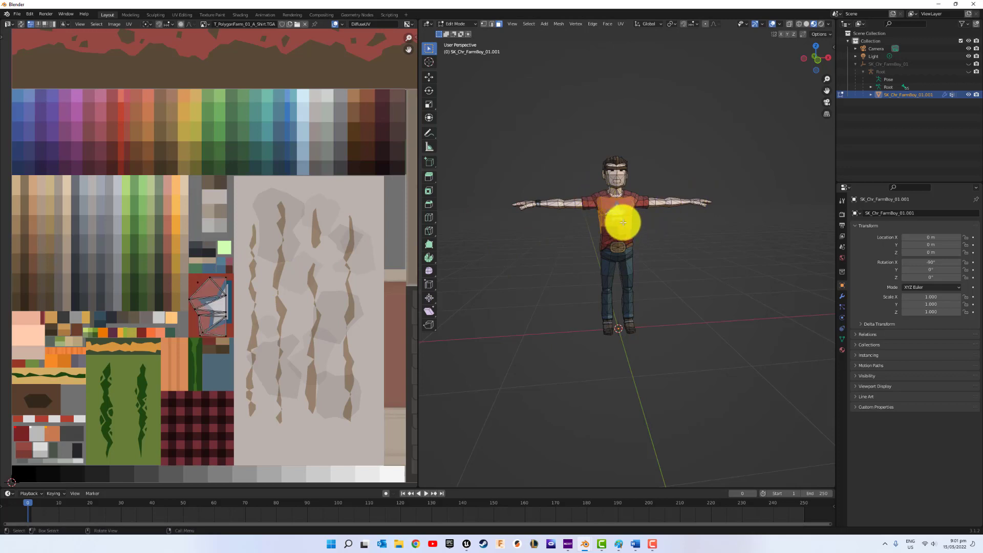
{"action": "left_click", "coordinate": [607, 211]}
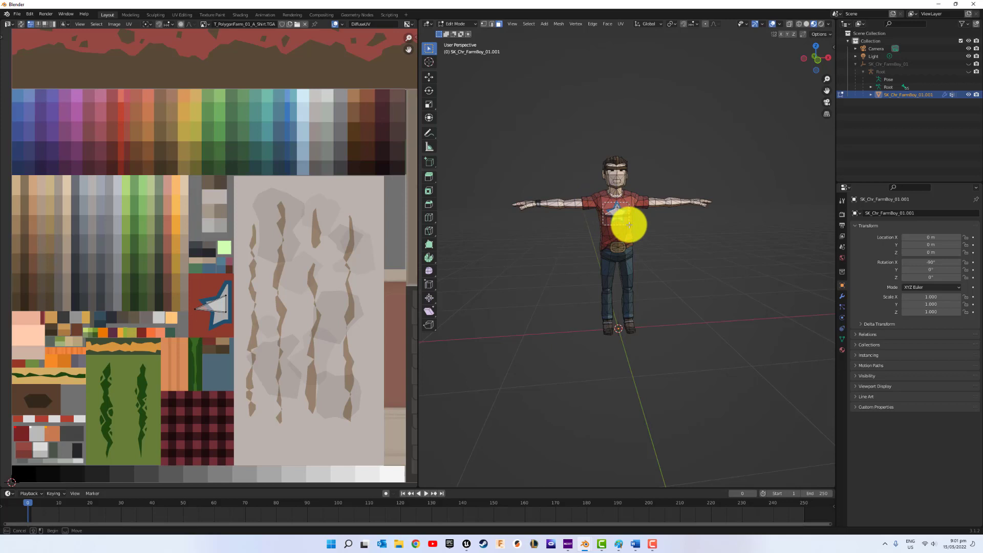
{"action": "key", "text": "ctrl+z"}
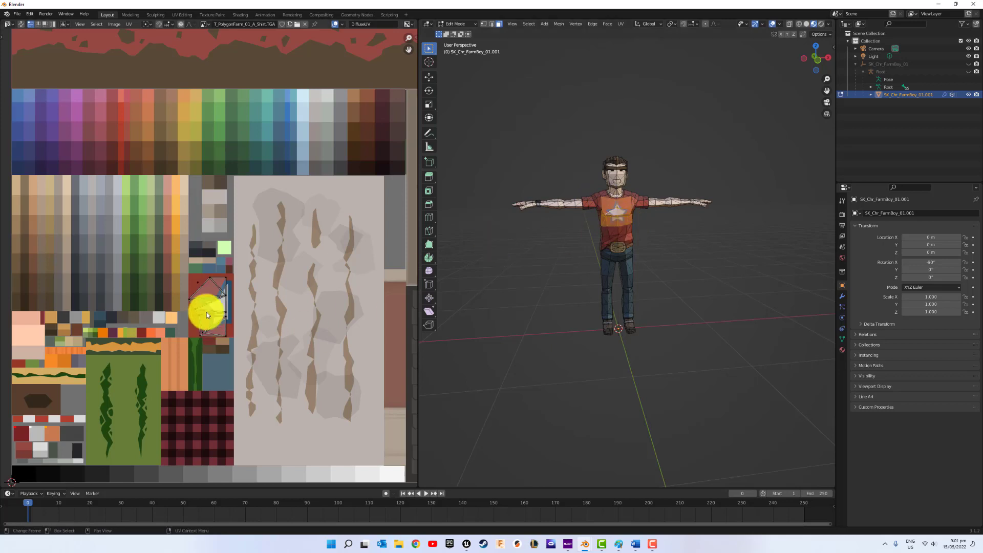
{"action": "left_click_drag", "start_coordinate": [179, 266], "coordinate": [239, 350]}
{"action": "right_click", "coordinate": [206, 288]}
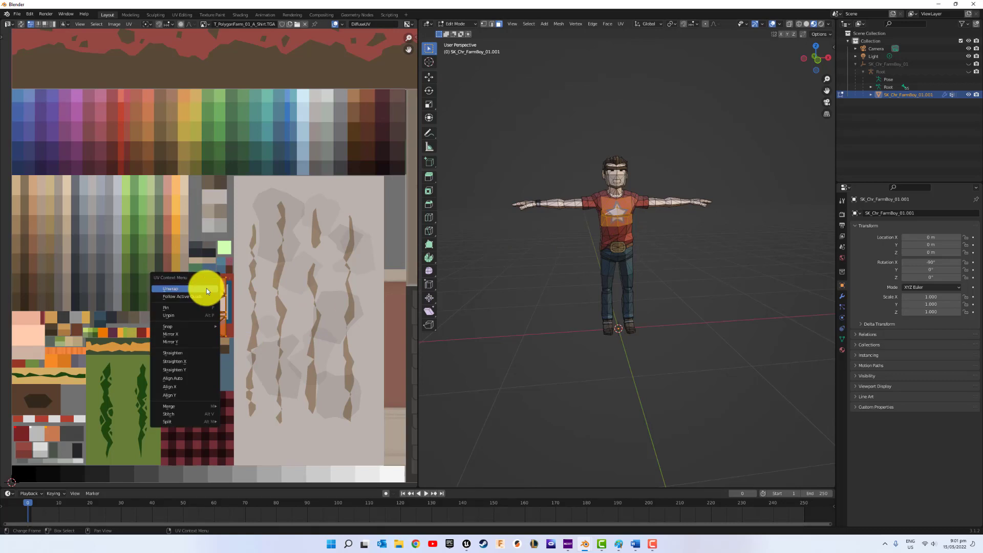
{"action": "mouse_move", "coordinate": [193, 329]}
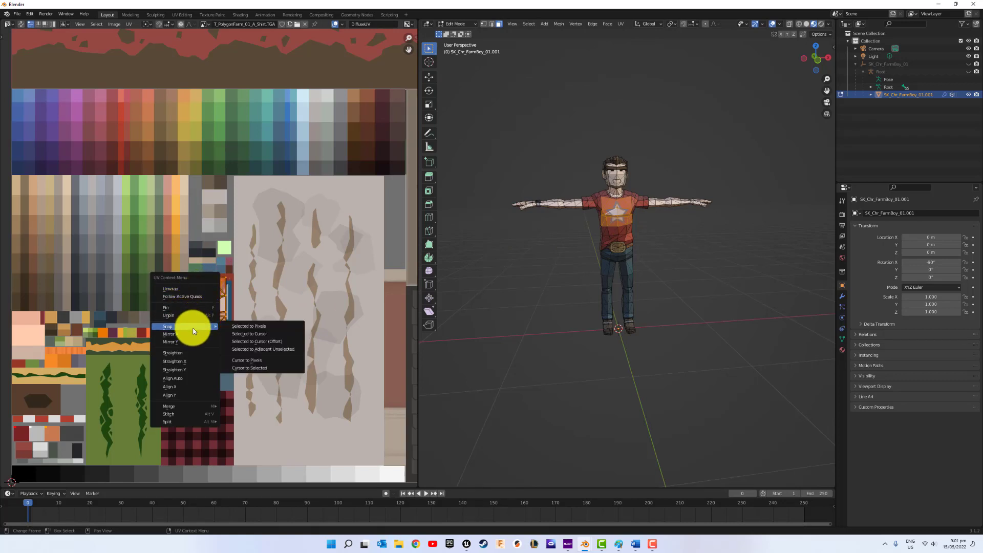
{"action": "mouse_move", "coordinate": [184, 406]}
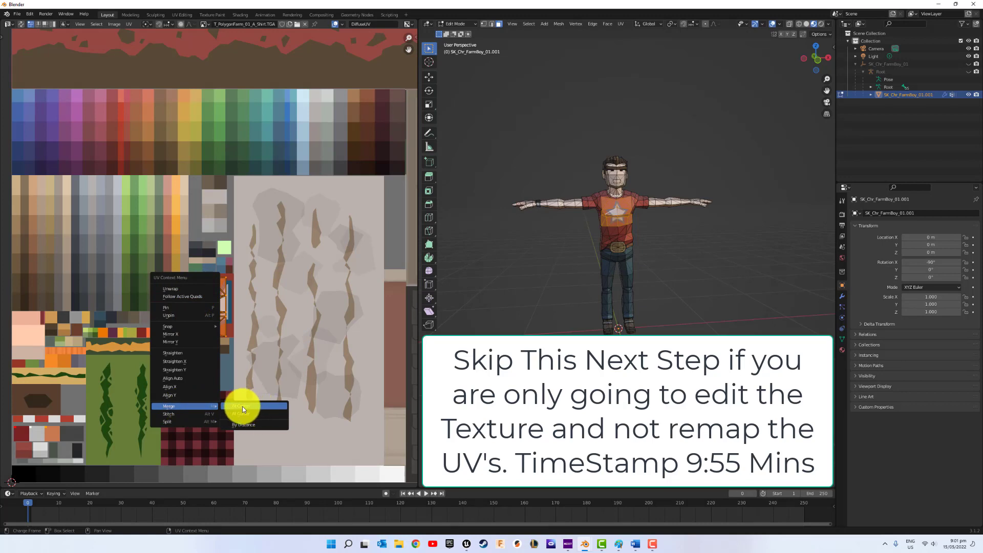
{"action": "left_click", "coordinate": [241, 407]}
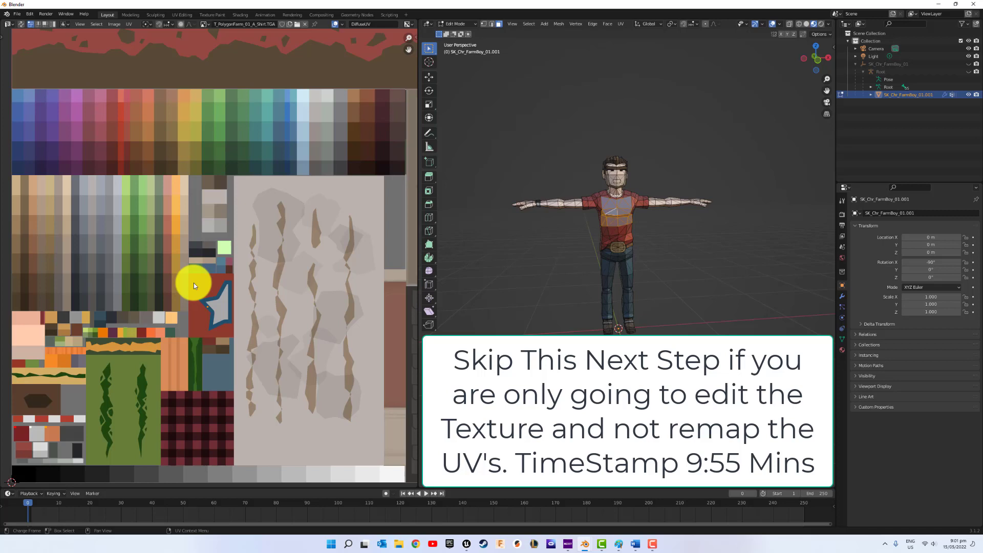
{"action": "left_click_drag", "start_coordinate": [225, 387], "coordinate": [213, 314]}
{"action": "key", "text": "alt+a"}
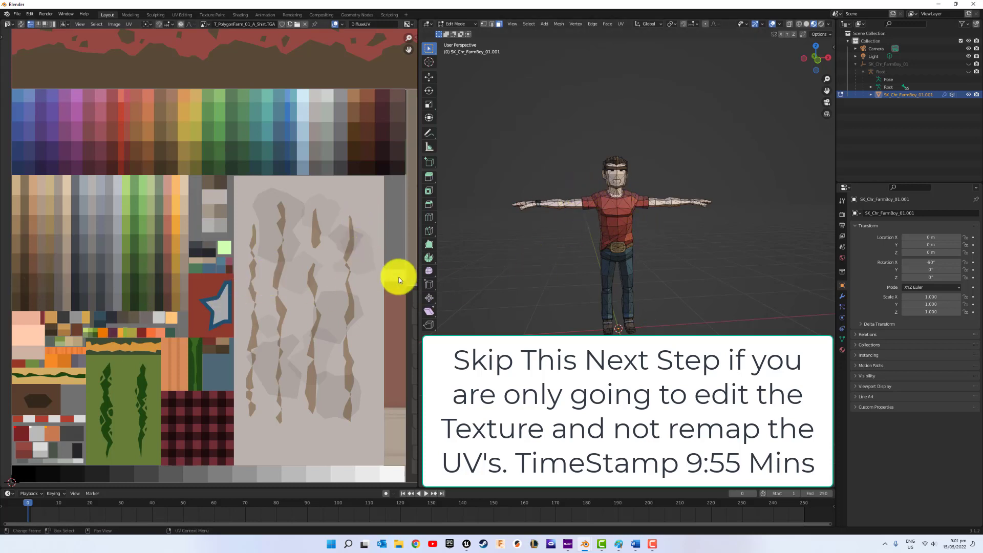
{"action": "left_click", "coordinate": [207, 302], "text": "ctrl"}
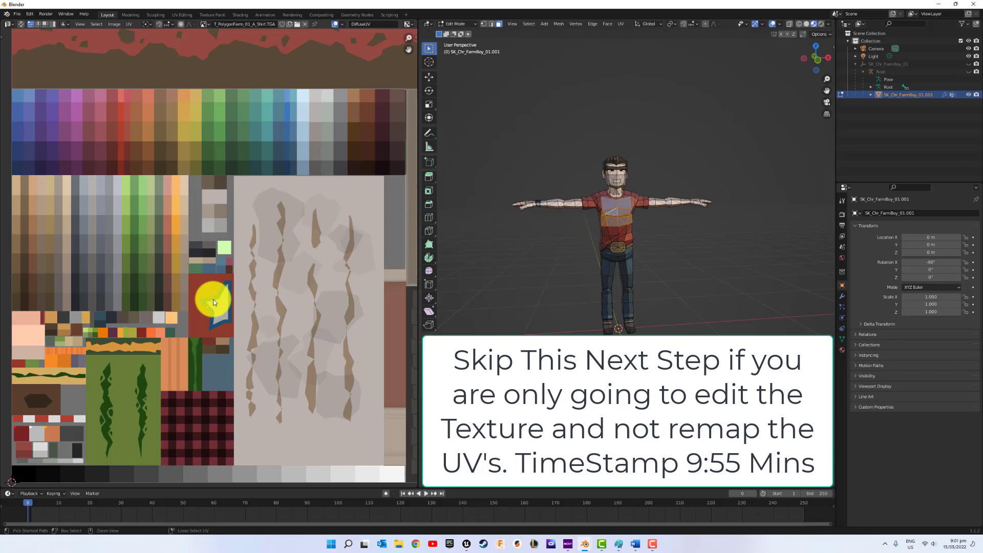
{"action": "left_click", "coordinate": [213, 299], "text": "ctrl"}
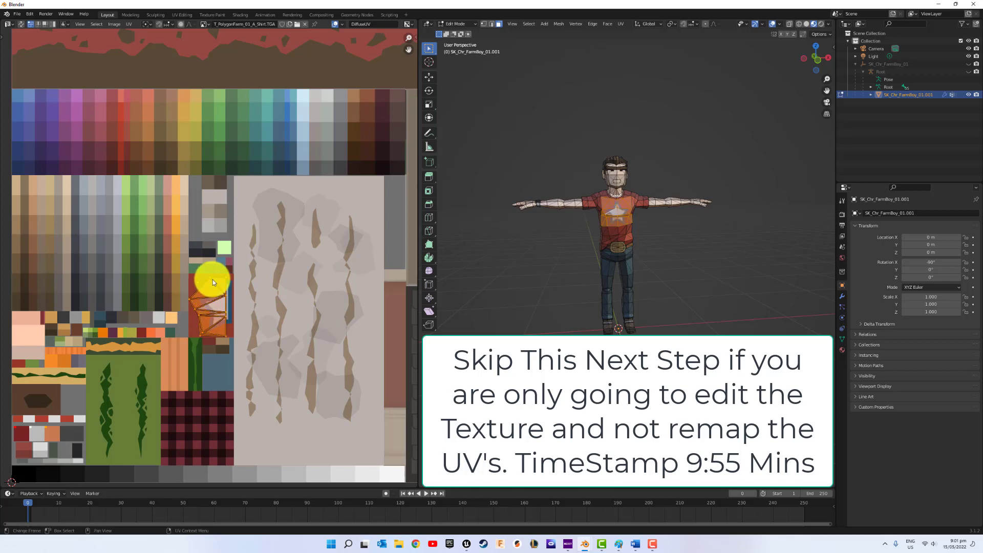
{"action": "left_click", "coordinate": [213, 279], "text": "ctrl"}
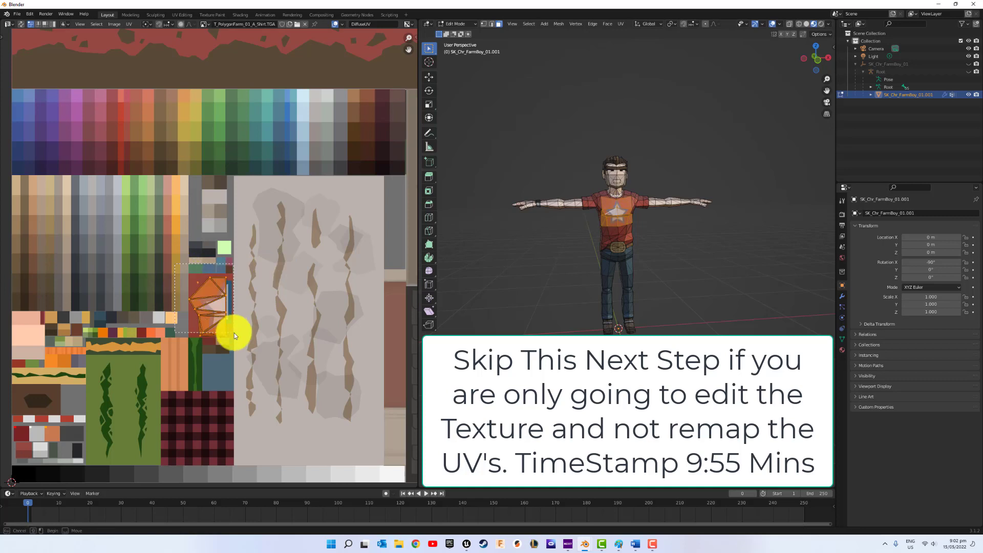
{"action": "left_click", "coordinate": [516, 292]}
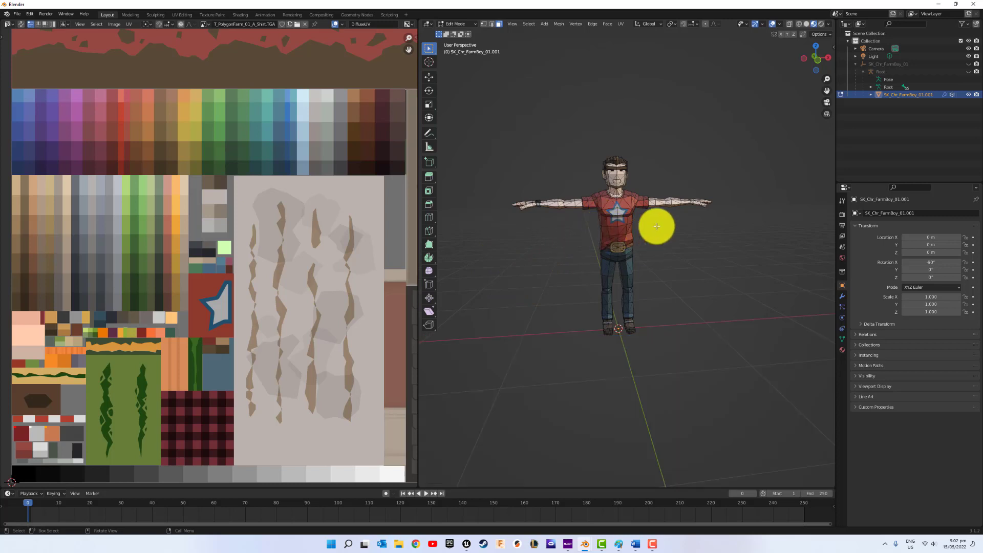
- Add a new vertex group in Object Data Properties and name it FacesID_Shirt
{"action": "scroll", "coordinate": [661, 222], "scroll_direction": "up", "scroll_amount": 3}
{"action": "middle_click_drag", "start_coordinate": [683, 239], "coordinate": [687, 213]}
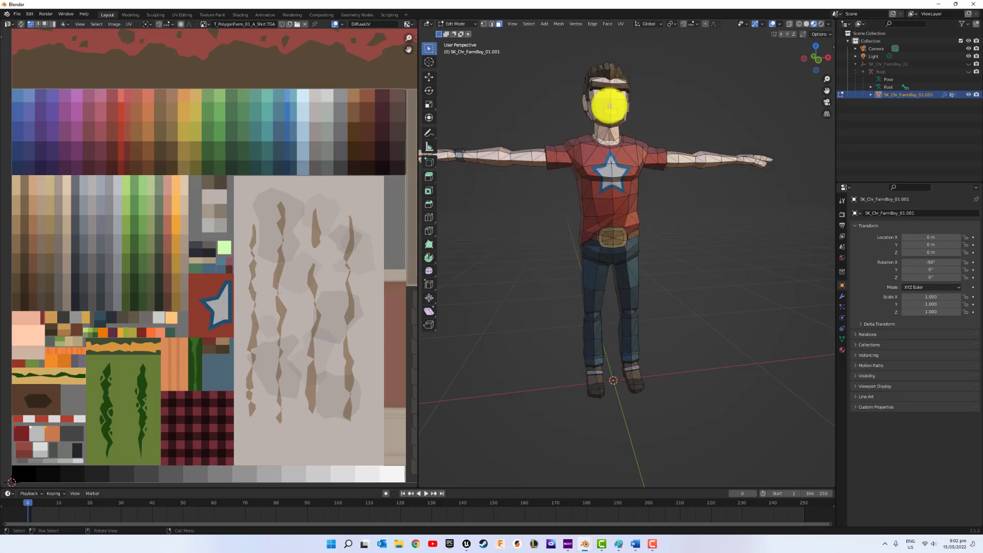
{"action": "left_click", "coordinate": [841, 340]}
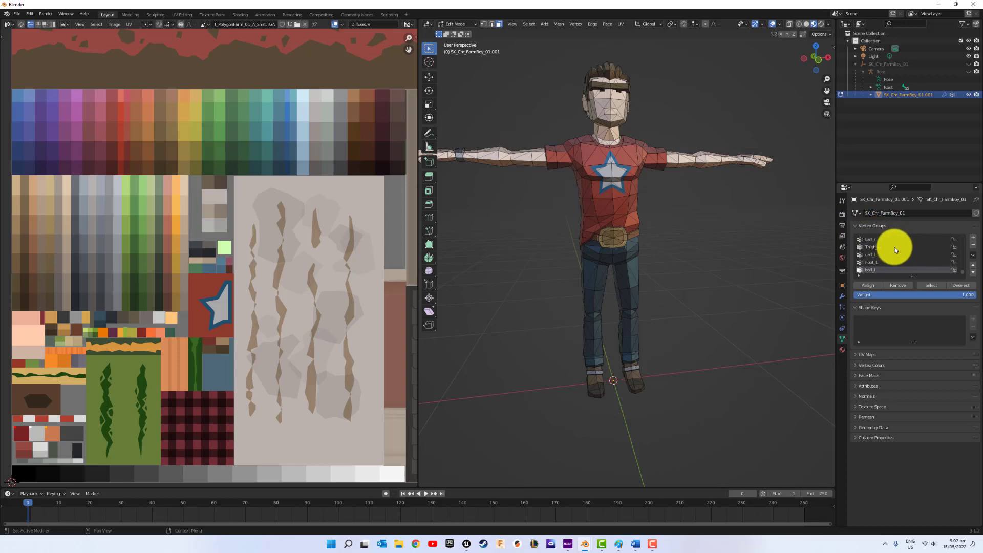
{"action": "left_click", "coordinate": [973, 240]}
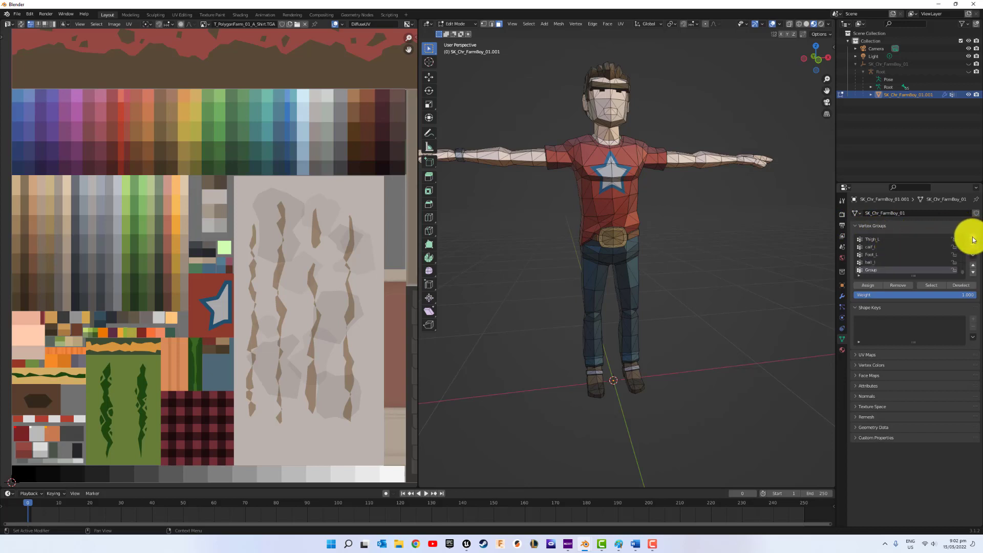
{"action": "double_click", "coordinate": [882, 269]}
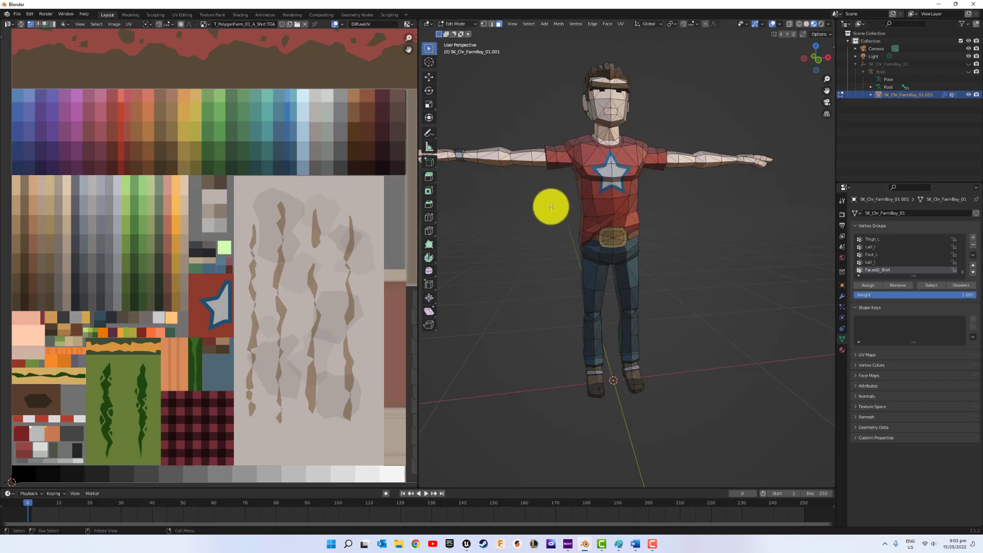
- Add the lower shirt faces around the hips and waist to the selection
{"action": "scroll", "coordinate": [598, 221], "scroll_direction": "up", "scroll_amount": 4}
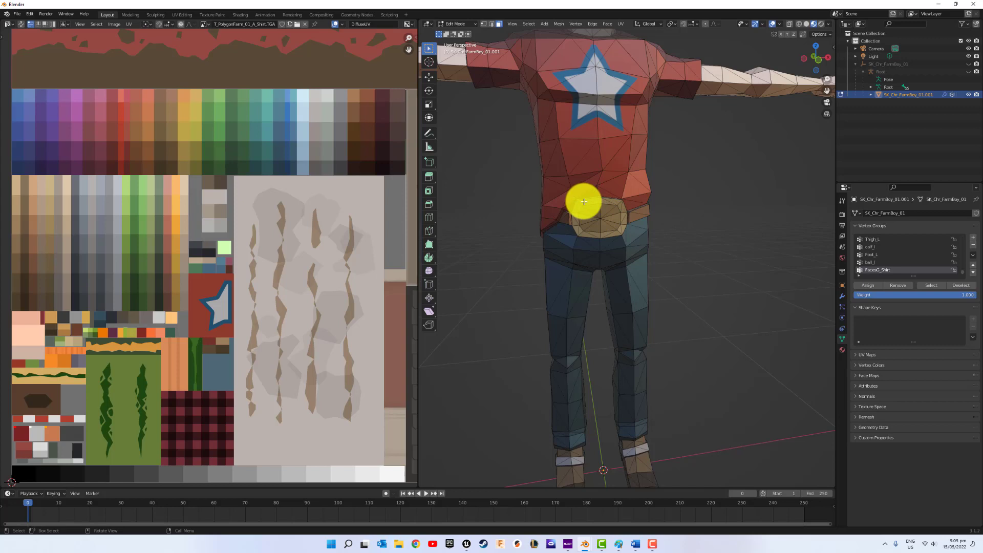
{"action": "middle_click_drag", "start_coordinate": [582, 202], "coordinate": [581, 206]}
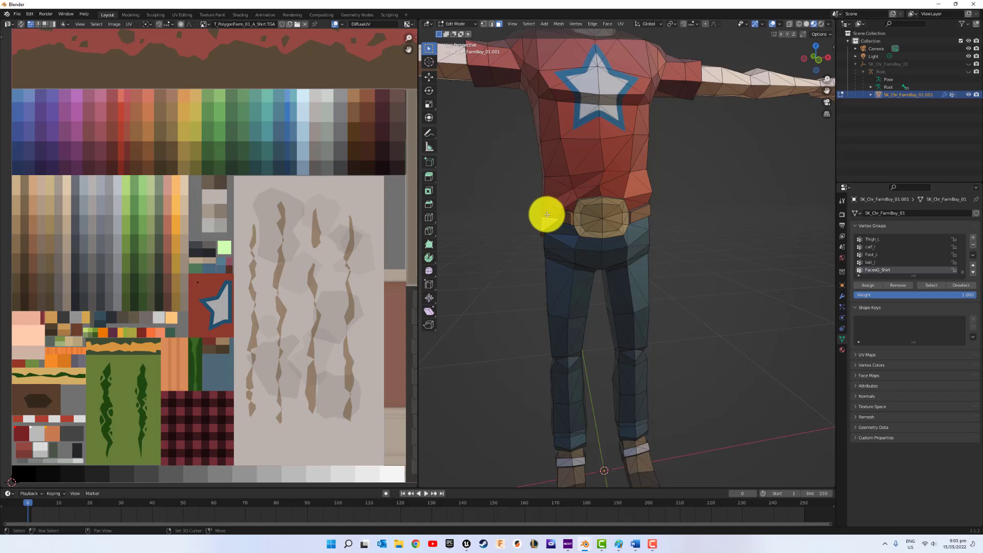
{"action": "left_click", "coordinate": [557, 204], "text": "shift"}
{"action": "left_click", "coordinate": [557, 180], "text": "shift"}
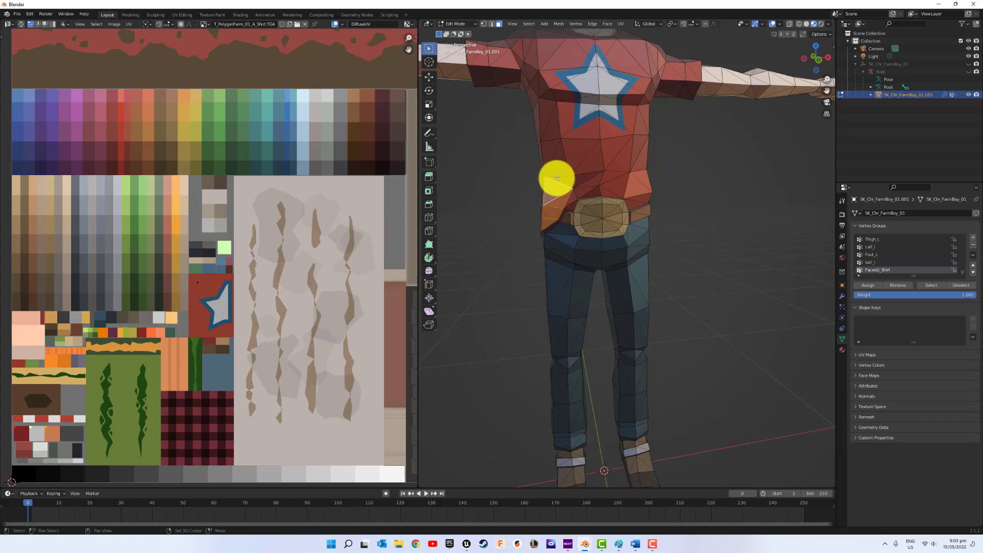
{"action": "left_click", "coordinate": [558, 166], "text": "shift"}
{"action": "left_click", "coordinate": [556, 166], "text": "shift"}
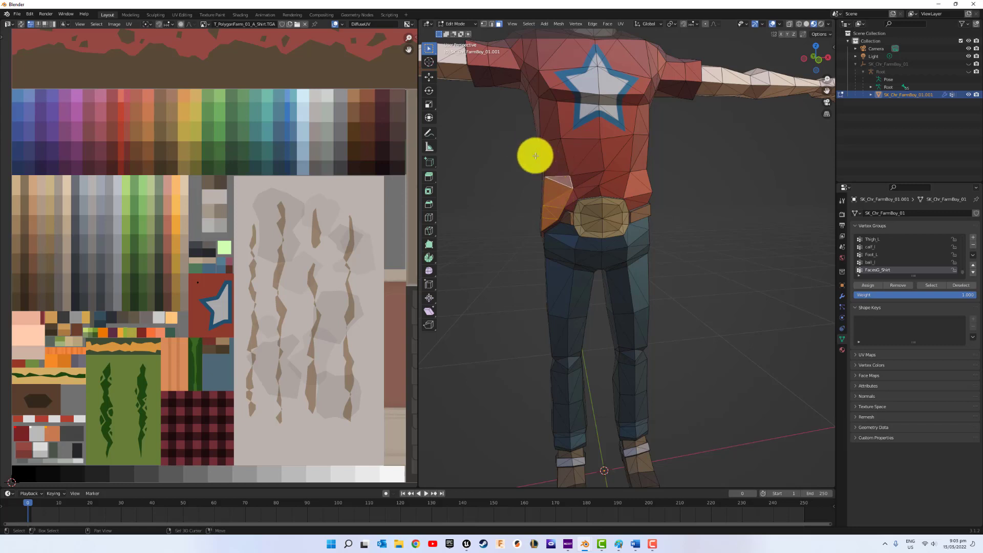
{"action": "left_click_drag", "start_coordinate": [530, 151], "coordinate": [716, 191]}
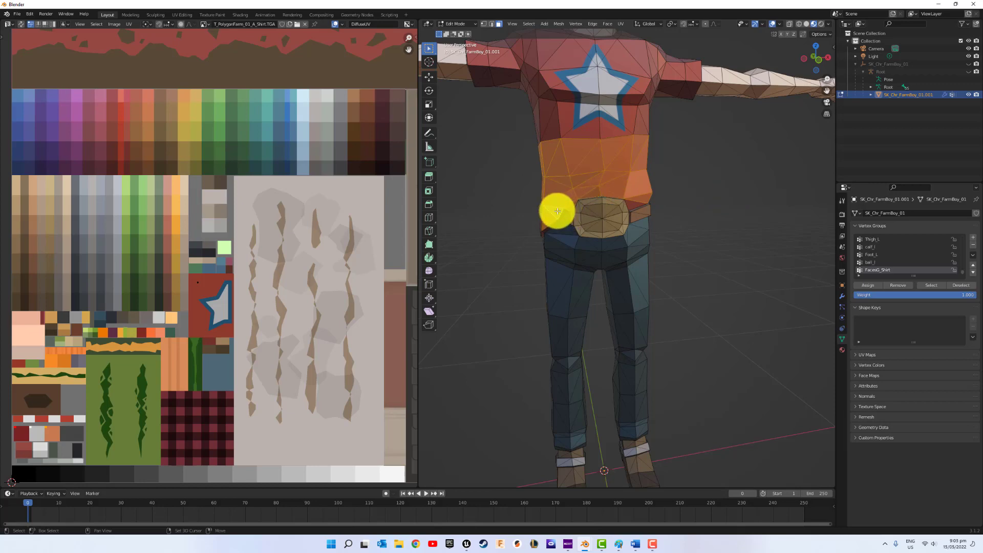
- Add the side shirt faces at the hip and torso to the selection
{"action": "scroll", "coordinate": [561, 213], "scroll_direction": "up", "scroll_amount": 8}
{"action": "middle_click_drag", "start_coordinate": [560, 213], "coordinate": [637, 149]}
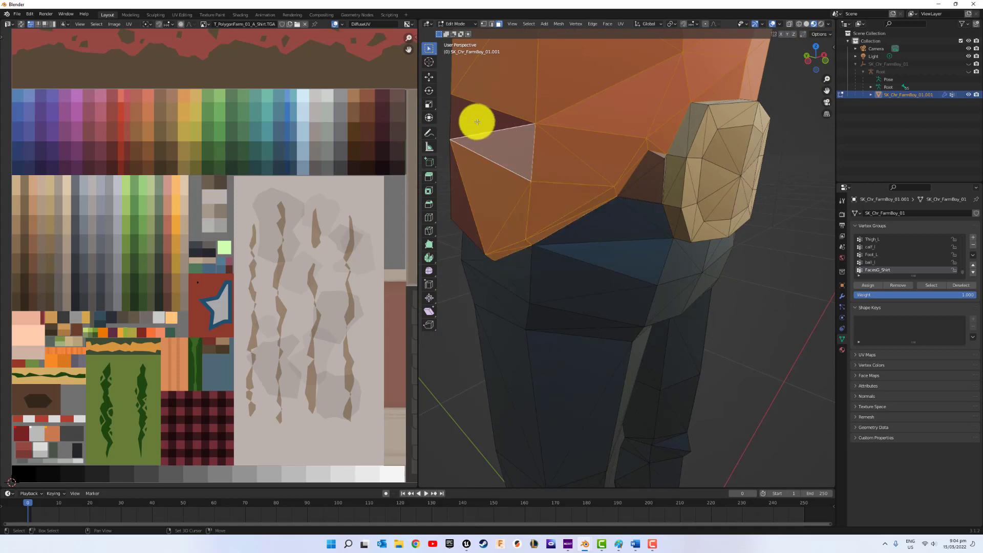
{"action": "middle_click_drag", "start_coordinate": [476, 123], "coordinate": [531, 140]}
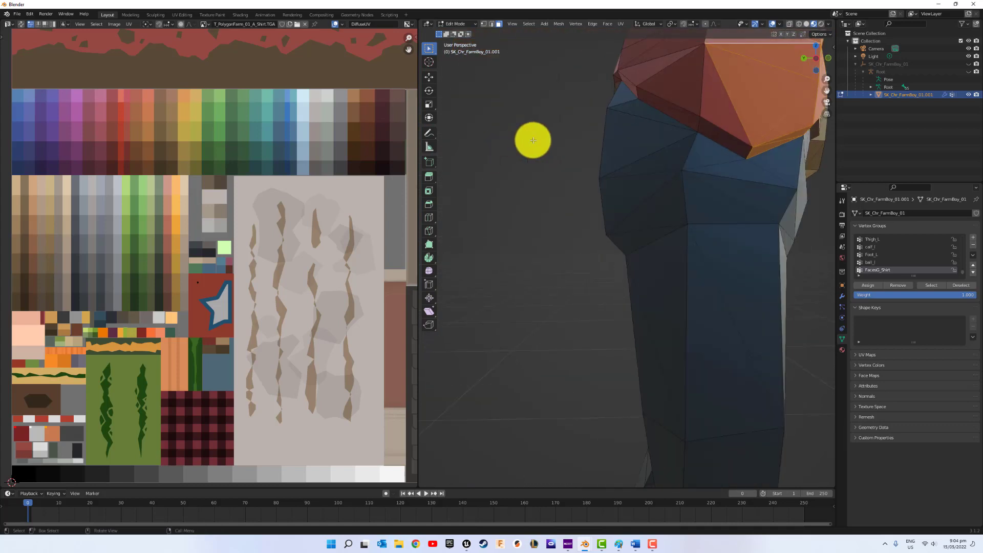
{"action": "left_click", "coordinate": [721, 116], "text": "ctrl"}
{"action": "middle_click_drag", "start_coordinate": [767, 110], "coordinate": [732, 121]}
{"action": "scroll", "coordinate": [731, 121], "scroll_direction": "down", "scroll_amount": 8}
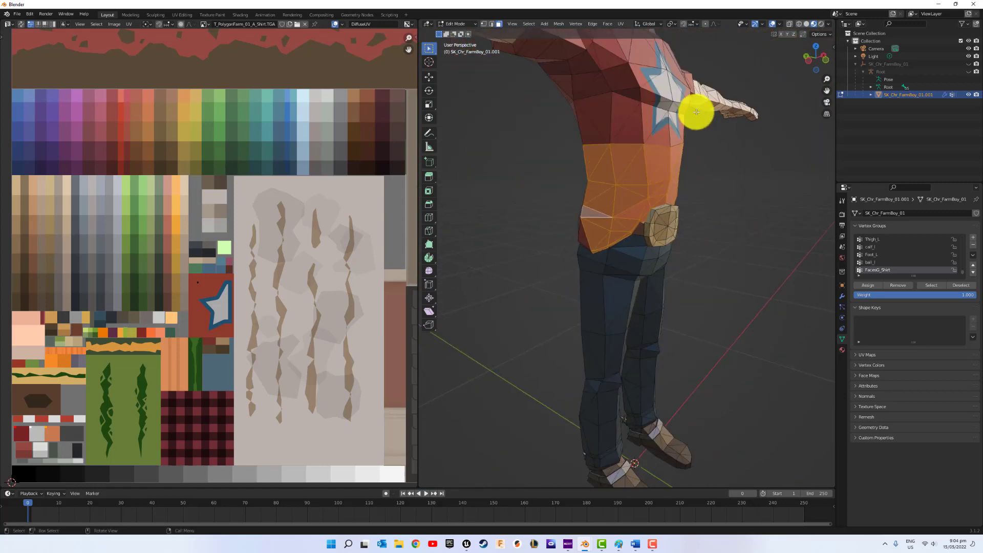
{"action": "scroll", "coordinate": [687, 125], "scroll_direction": "up", "scroll_amount": 2}
{"action": "scroll", "coordinate": [690, 121], "scroll_direction": "down", "scroll_amount": 2}
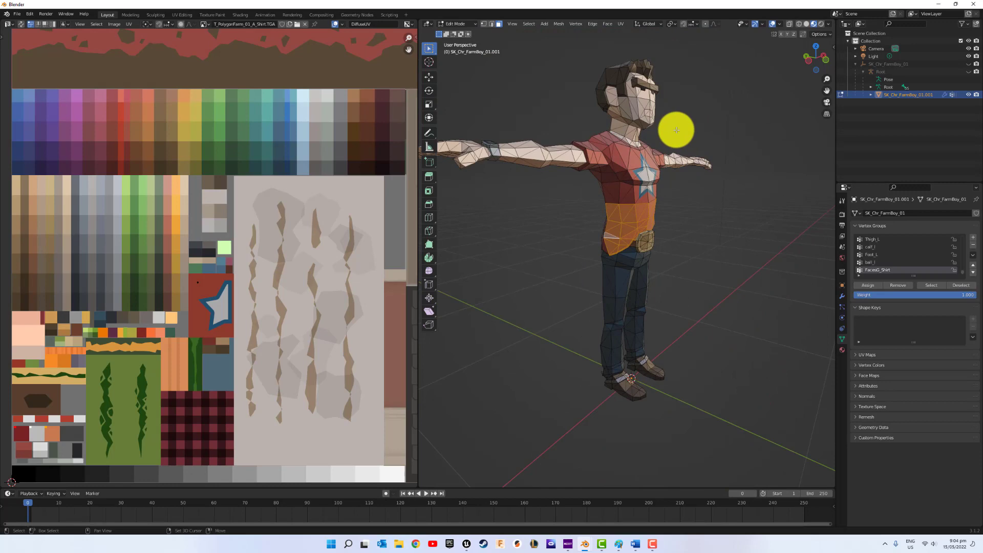
{"action": "mouse_move", "coordinate": [676, 130]}
{"action": "middle_mouse_down", "text": "shift"}
{"action": "mouse_move", "coordinate": [667, 208]}
{"action": "mouse_move", "coordinate": [683, 151]}
{"action": "mouse_move", "coordinate": [580, 204]}
{"action": "mouse_move", "coordinate": [722, 138]}
{"action": "mouse_move", "coordinate": [688, 142]}
{"action": "middle_mouse_up", "text": "shift"}
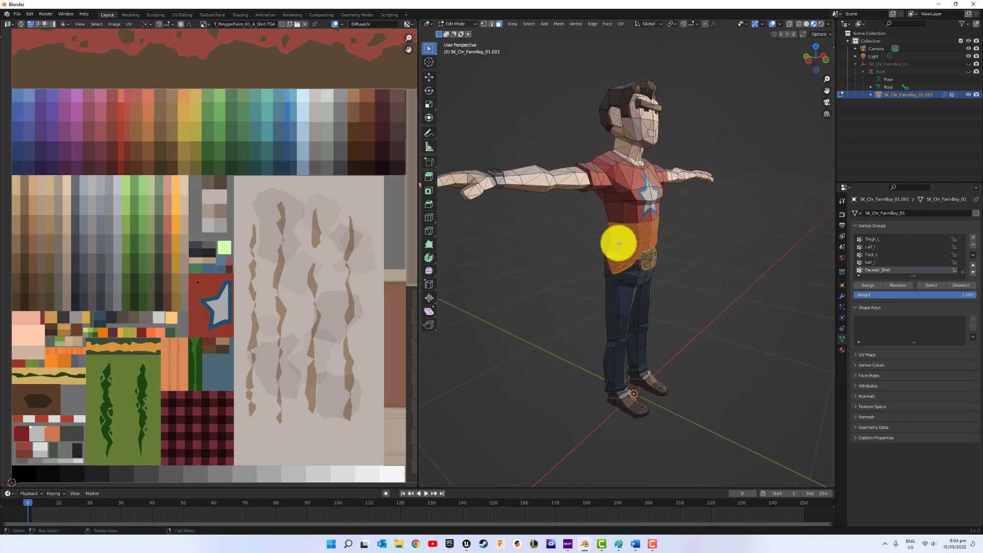
{"action": "scroll", "coordinate": [619, 243], "scroll_direction": "up", "scroll_amount": 3}
{"action": "middle_click_drag", "start_coordinate": [579, 279], "coordinate": [707, 171]}
{"action": "scroll", "coordinate": [655, 249], "scroll_direction": "up", "scroll_amount": 5}
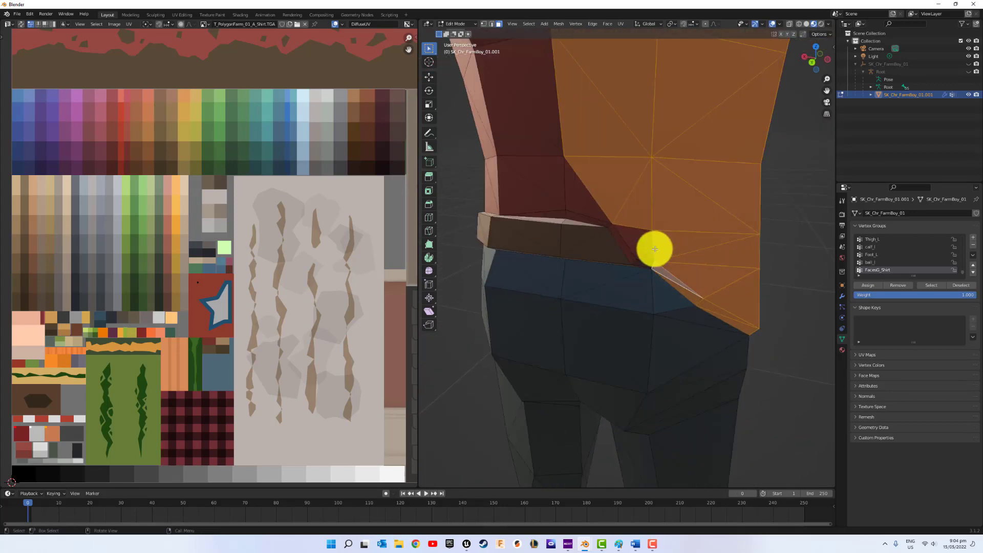
{"action": "scroll", "coordinate": [655, 249], "scroll_direction": "down", "scroll_amount": 1}
{"action": "scroll", "coordinate": [582, 158], "scroll_direction": "down", "scroll_amount": 8}
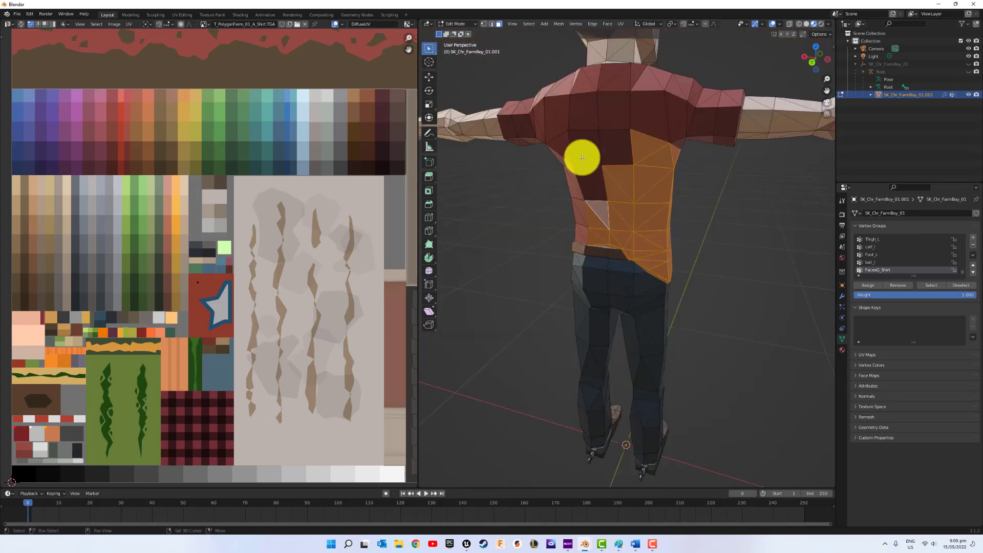
- Select the linked shirt mesh, front torso and star included, checking coverage from all sides
{"action": "key", "text": "l"}
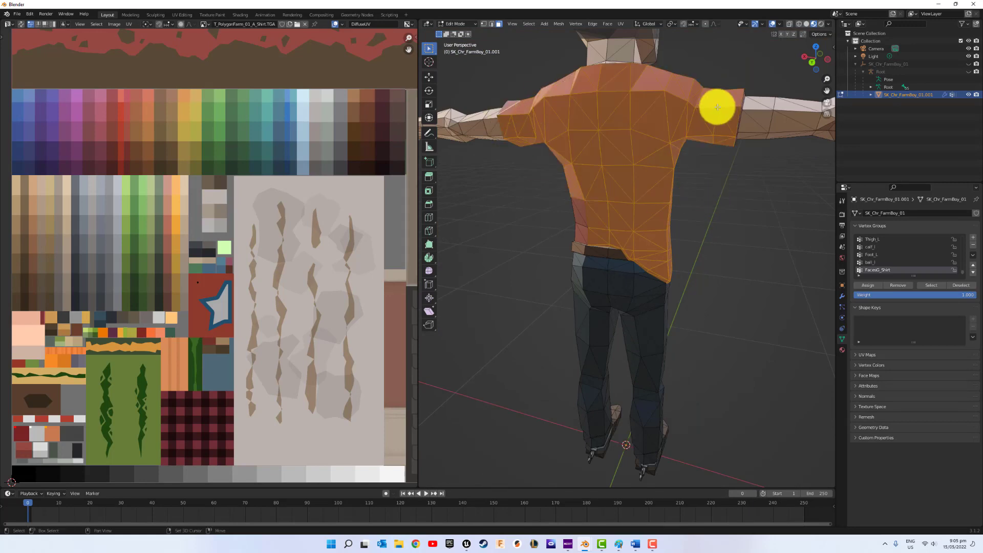
{"action": "middle_click_drag", "start_coordinate": [619, 226], "coordinate": [660, 156]}
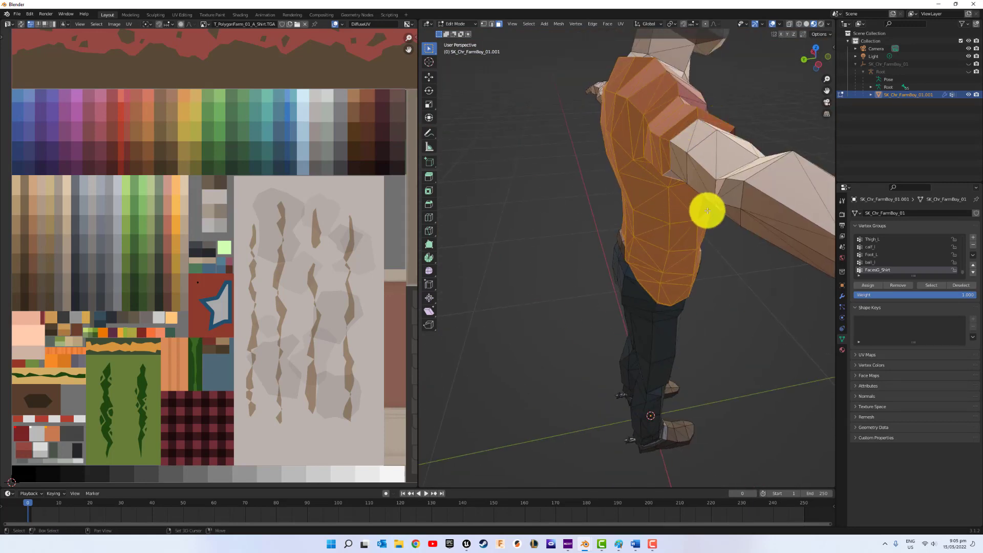
{"action": "middle_click_drag", "start_coordinate": [707, 211], "coordinate": [582, 237]}
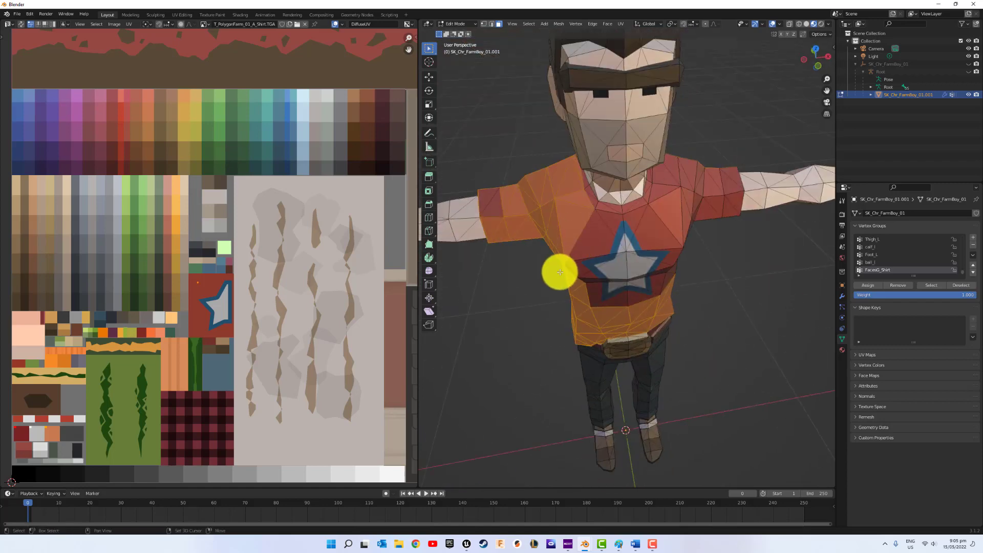
{"action": "key", "text": "l"}
{"action": "key", "text": "l"}
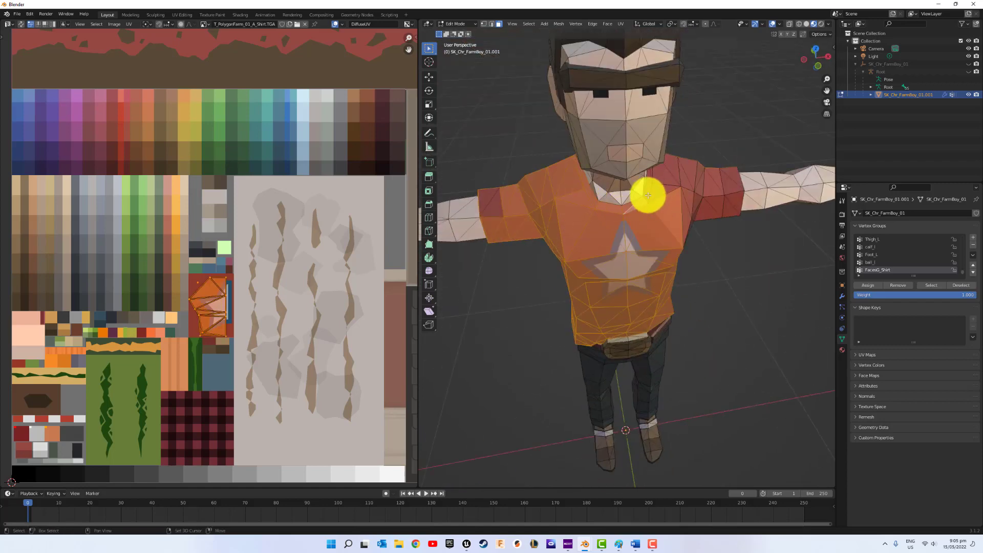
{"action": "middle_click_drag", "start_coordinate": [650, 169], "coordinate": [573, 256]}
{"action": "left_click_drag", "start_coordinate": [577, 259], "coordinate": [614, 343]}
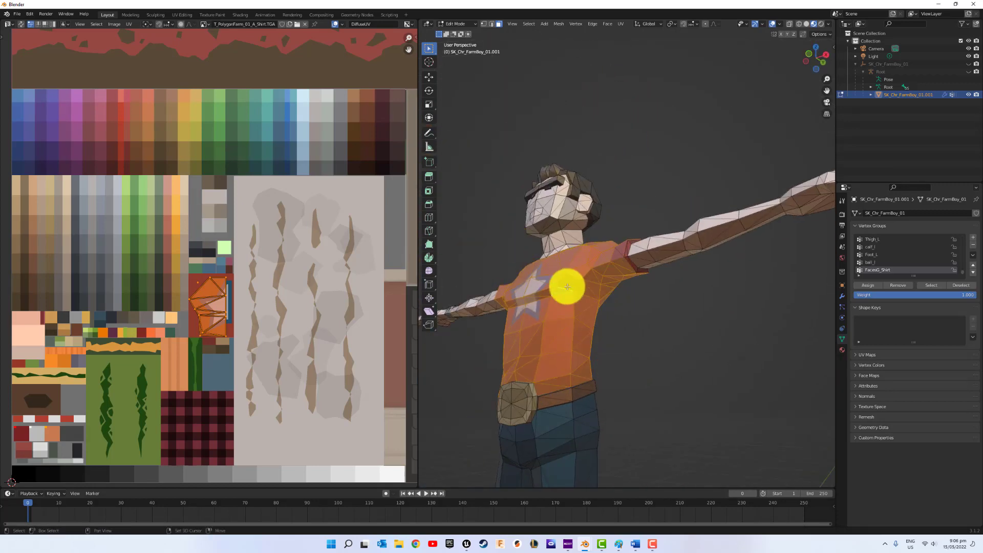
{"action": "scroll", "coordinate": [621, 247], "scroll_direction": "up", "scroll_amount": 6}
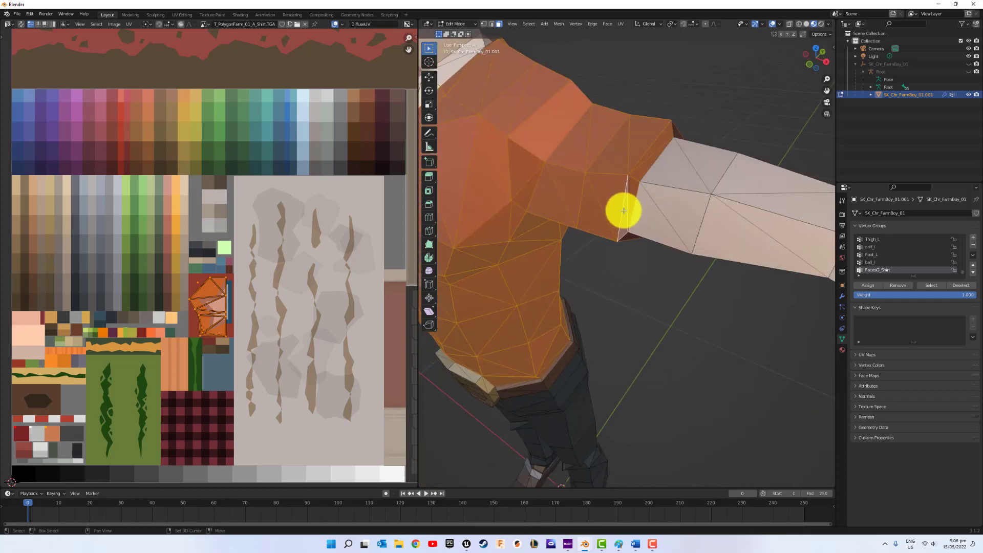
{"action": "mouse_move", "coordinate": [621, 209]}
{"action": "middle_mouse_down"}
{"action": "mouse_move", "coordinate": [713, 202]}
{"action": "mouse_move", "coordinate": [752, 347]}
{"action": "mouse_move", "coordinate": [693, 255]}
{"action": "mouse_move", "coordinate": [654, 298]}
{"action": "mouse_move", "coordinate": [641, 345]}
{"action": "mouse_move", "coordinate": [612, 276]}
{"action": "mouse_move", "coordinate": [715, 347]}
{"action": "mouse_move", "coordinate": [479, 336]}
{"action": "mouse_move", "coordinate": [500, 441]}
{"action": "mouse_move", "coordinate": [694, 340]}
{"action": "mouse_move", "coordinate": [627, 224]}
{"action": "middle_mouse_up"}
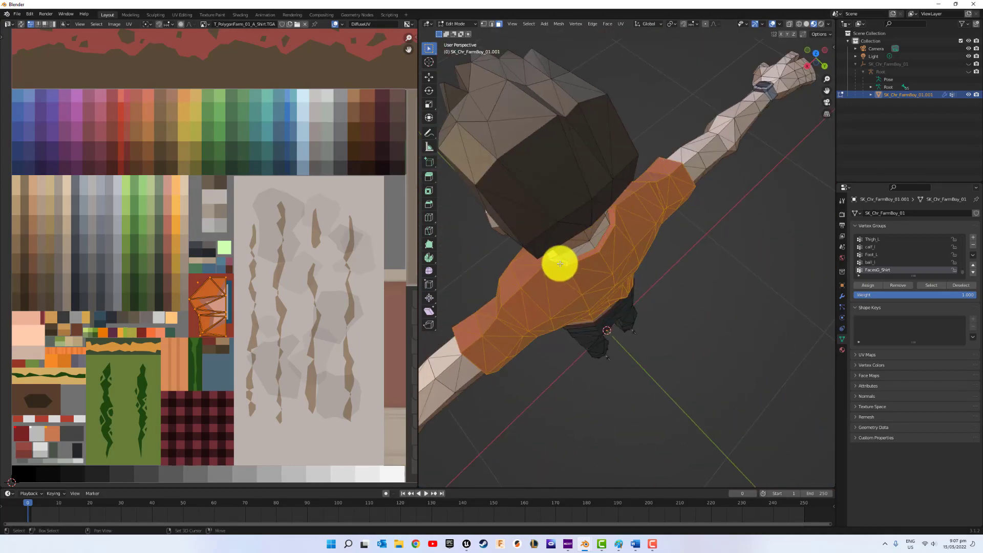
{"action": "middle_click_drag", "start_coordinate": [560, 263], "coordinate": [729, 312]}
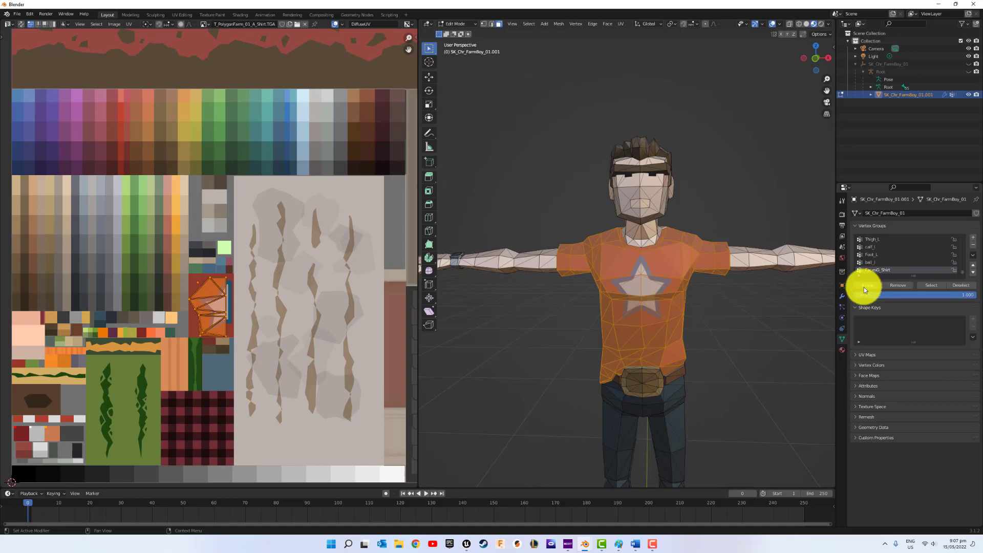
- Clear the face selection, select the FacesG_Shirt vertex group's faces, and orbit to check the shirt
{"action": "left_click", "coordinate": [749, 319]}
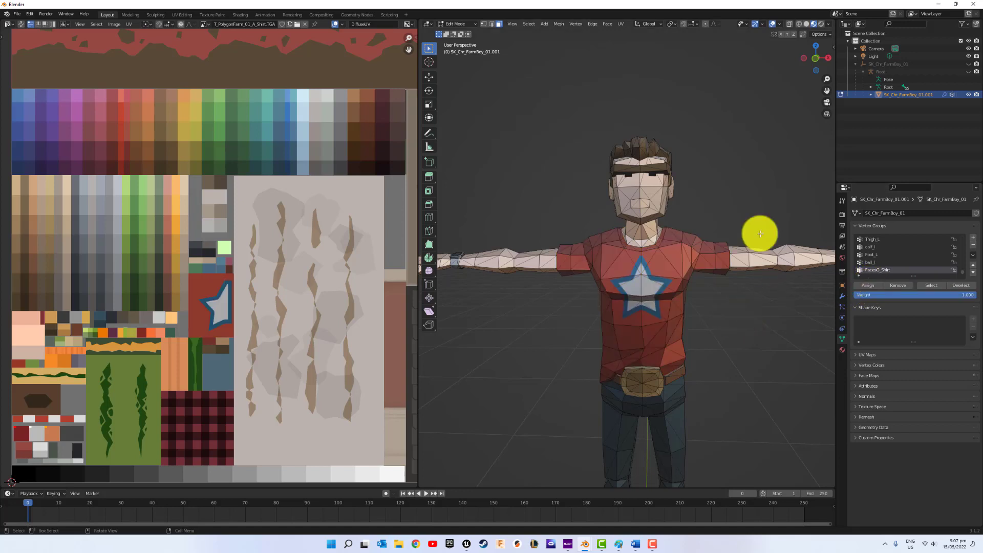
{"action": "left_click_drag", "start_coordinate": [570, 212], "coordinate": [664, 312]}
{"action": "left_click", "coordinate": [696, 260]}
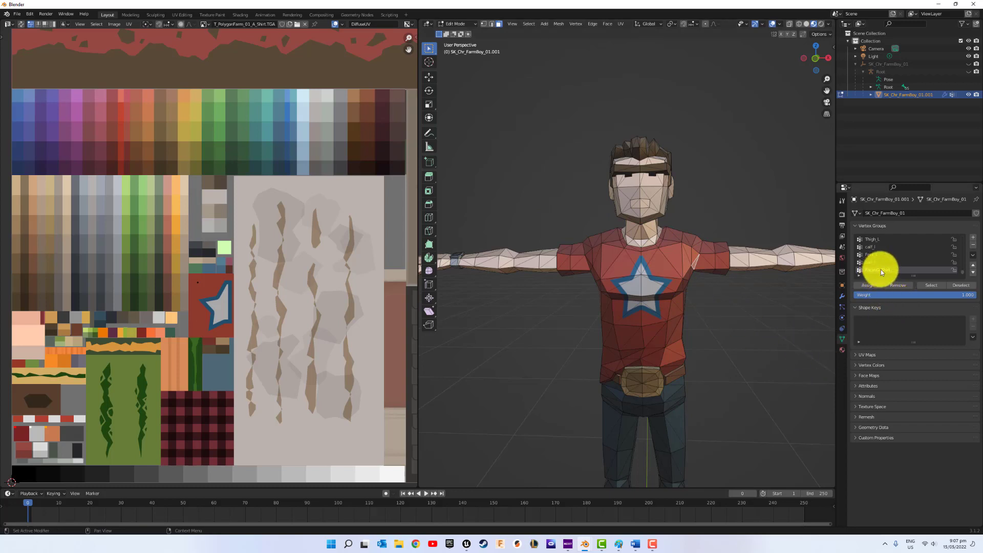
{"action": "left_click", "coordinate": [931, 286]}
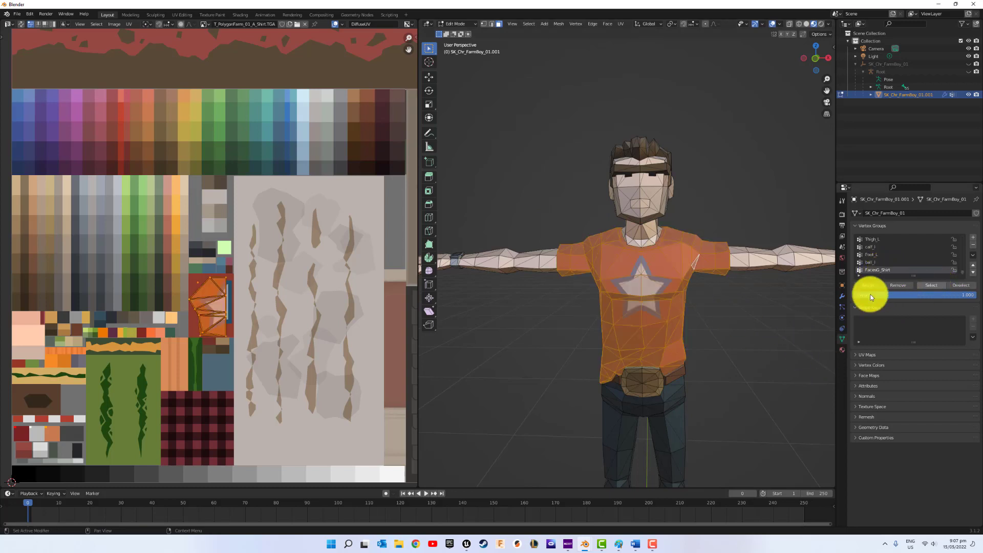
{"action": "middle_click_drag", "start_coordinate": [760, 336], "coordinate": [736, 356]}
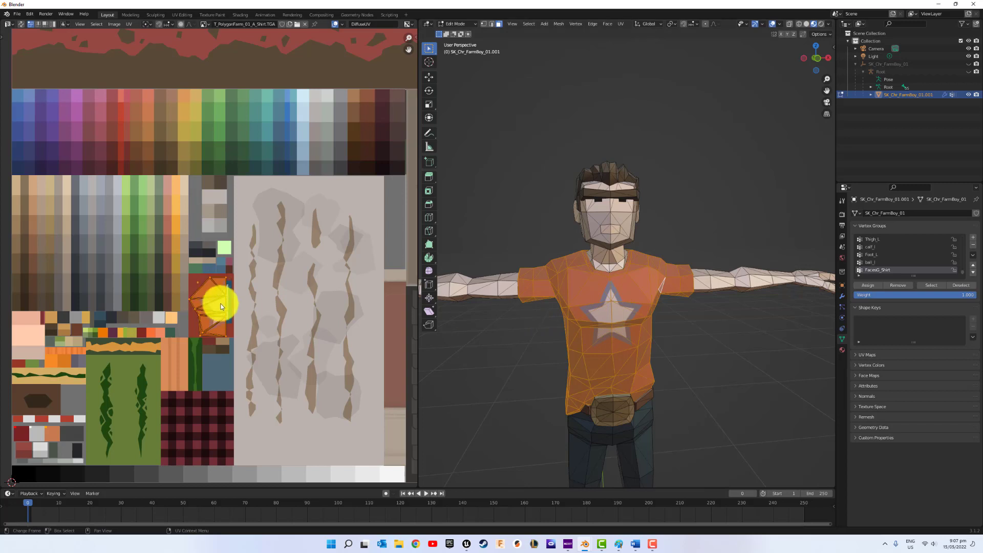
- Rotate the shirt's UV island and settle on its wider hexagon shape
{"action": "key", "text": "r"}
{"action": "left_click", "coordinate": [207, 305]}
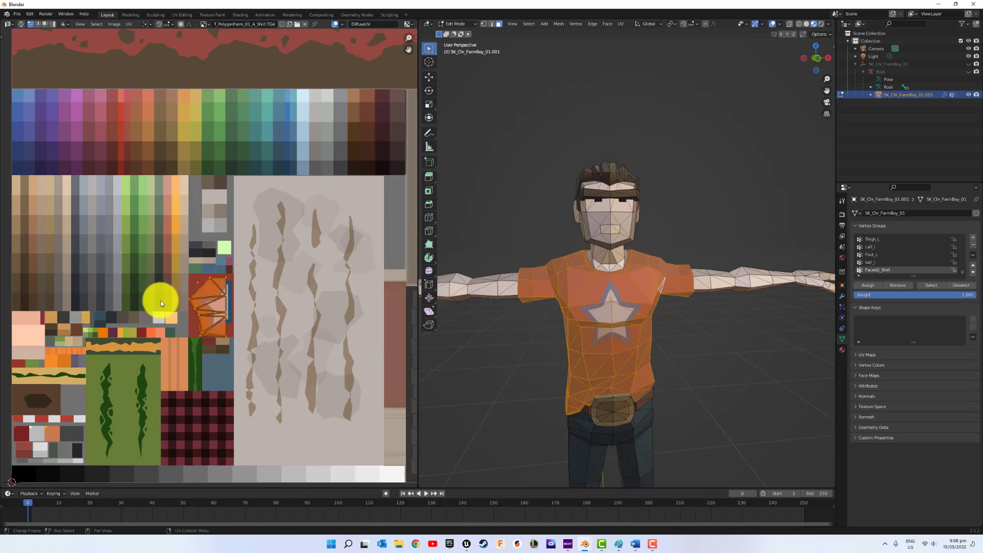
{"action": "key", "text": "ctrl+z"}
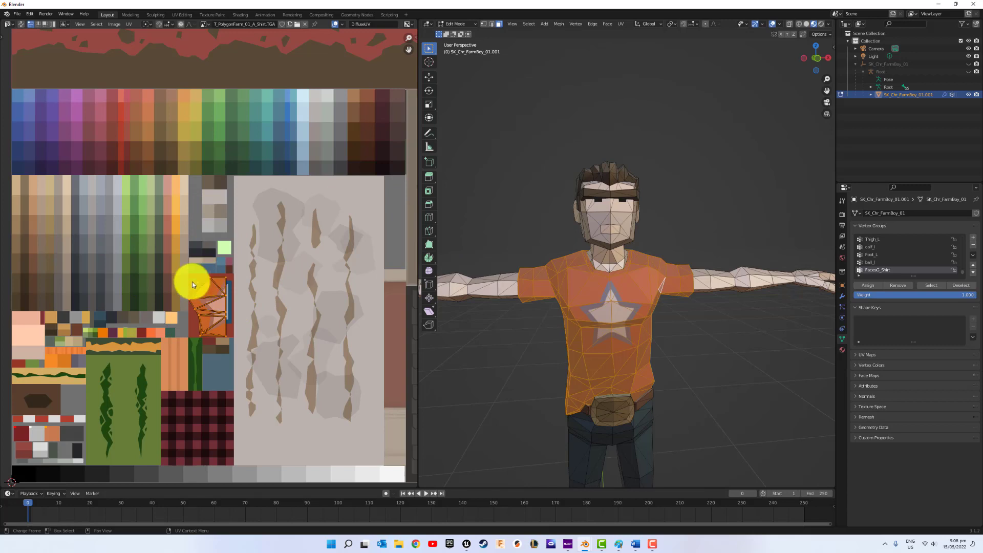
{"action": "key", "text": "ctrl+z"}
{"action": "key", "text": "ctrl+shift+z"}
{"action": "key", "text": "ctrl+shift+z"}
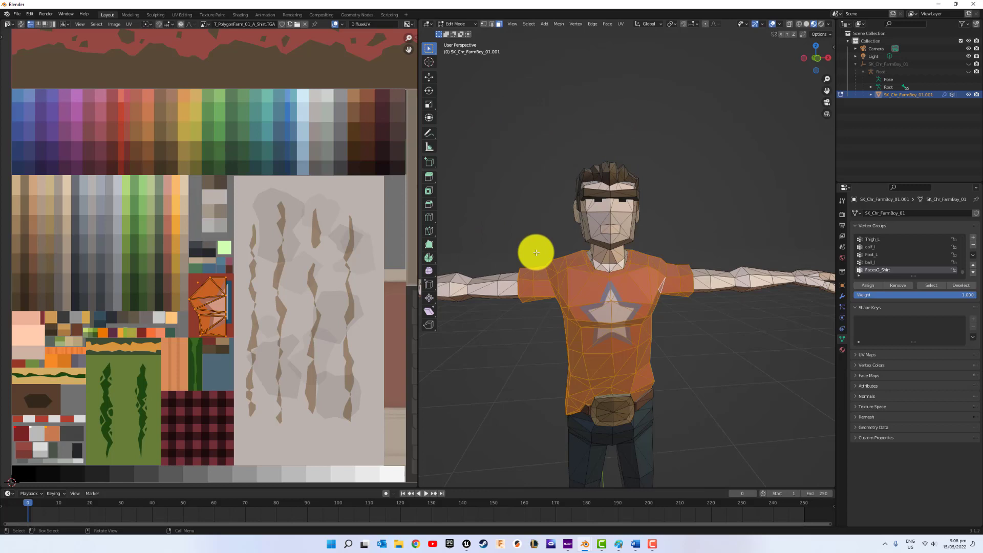
- Merge the shirt UVs At Center and scale them down to a sliver
{"action": "right_click", "coordinate": [197, 292]}
{"action": "mouse_move", "coordinate": [201, 292]}
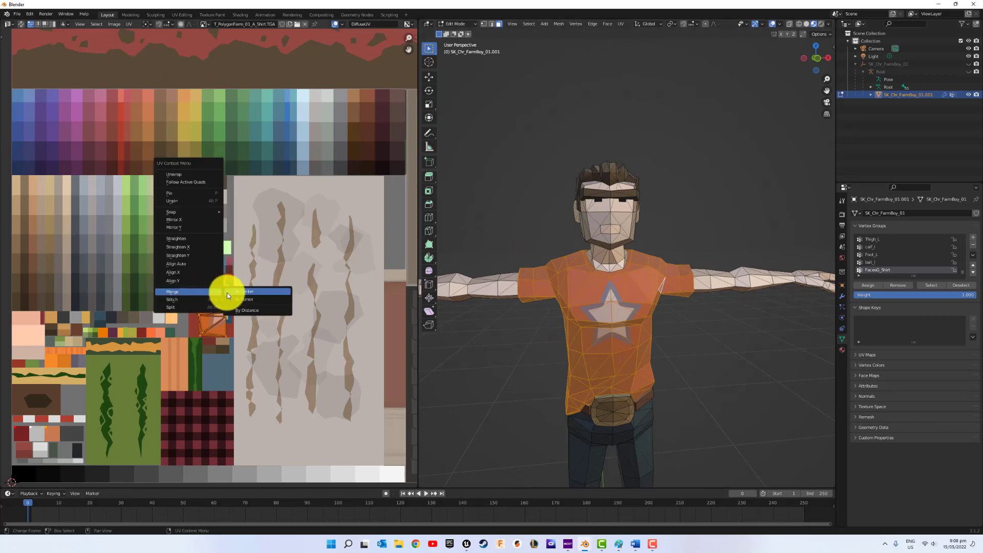
{"action": "left_click", "coordinate": [251, 291]}
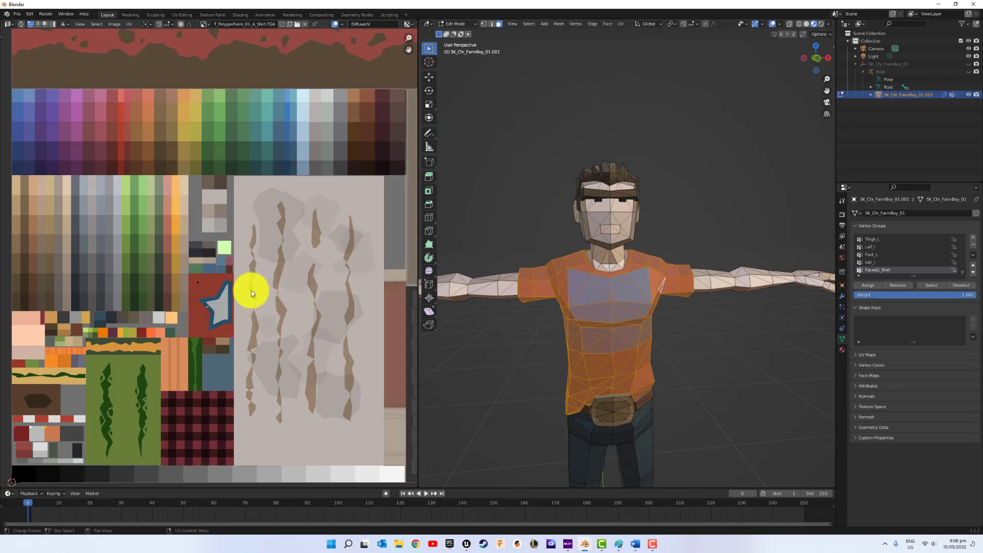
{"action": "key", "text": "s"}
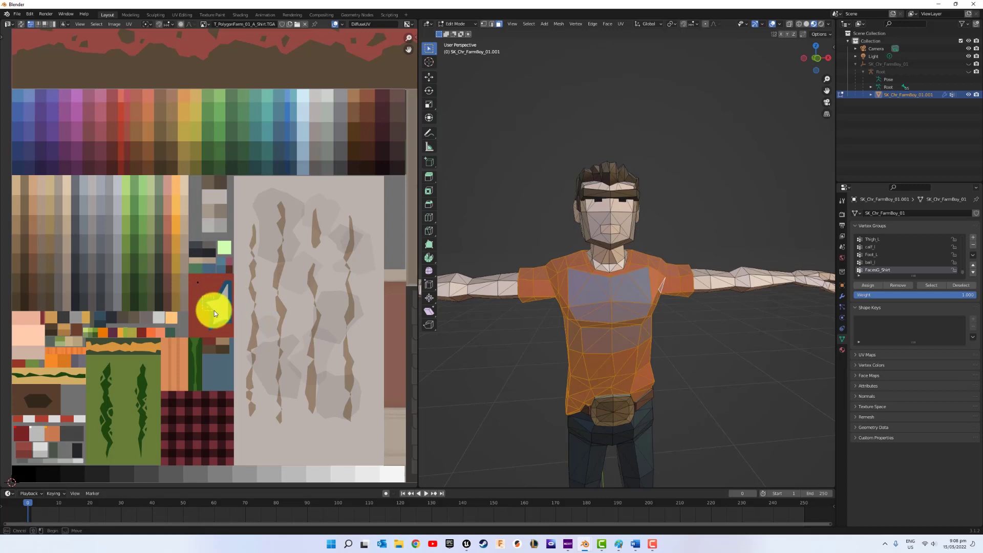
{"action": "left_click", "coordinate": [214, 310]}
- Move the shirt UVs onto a green palette swatch, then deselect to view the green shirt
{"action": "key", "text": "g"}
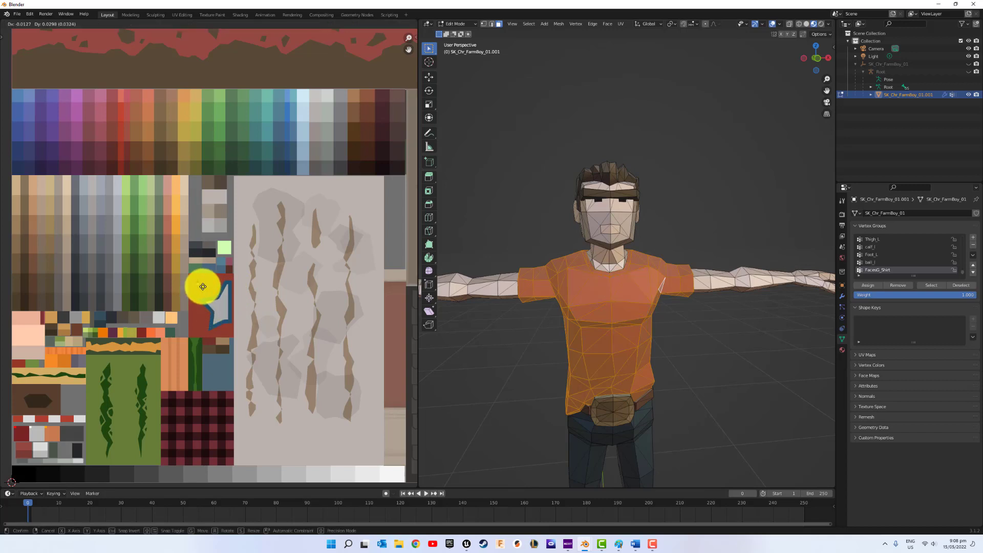
{"action": "left_click", "coordinate": [203, 286]}
{"action": "key", "text": "g"}
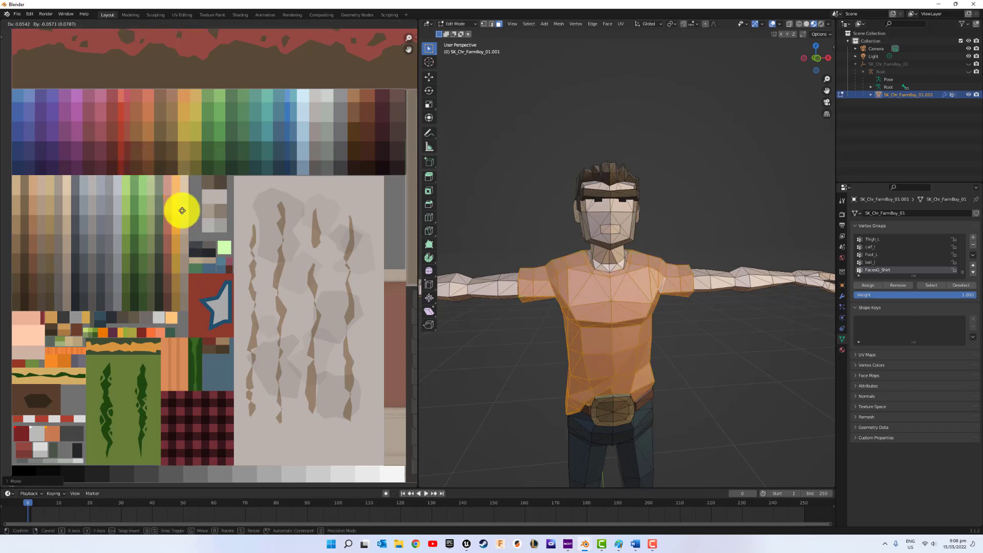
{"action": "left_click", "coordinate": [149, 275]}
{"action": "left_click", "coordinate": [507, 193]}
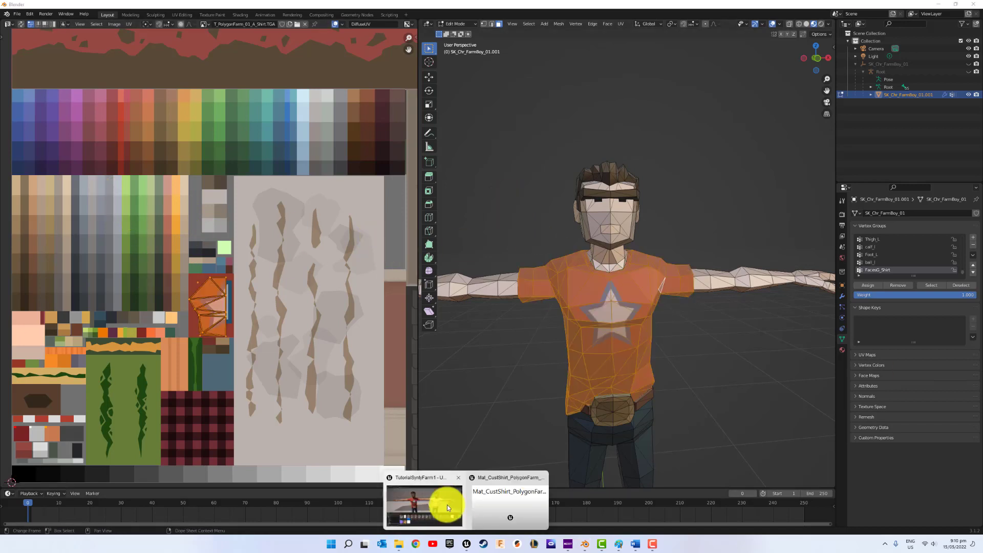
- Export T_PolygonFarm_01_A via Asset Actions > Export as Windows Bitmap (*.BMP) to the Desktop
{"action": "left_click", "coordinate": [445, 501]}
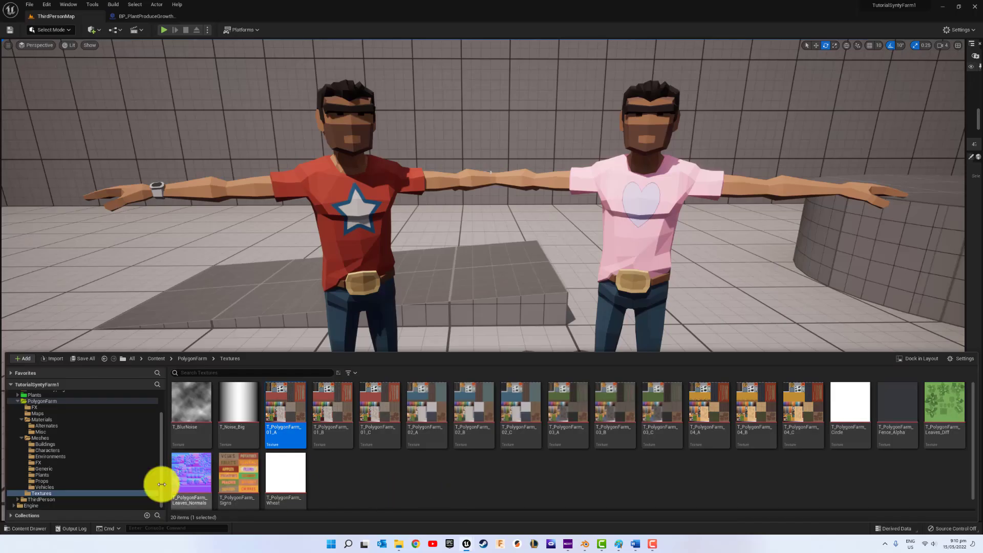
{"action": "right_click", "coordinate": [281, 403]}
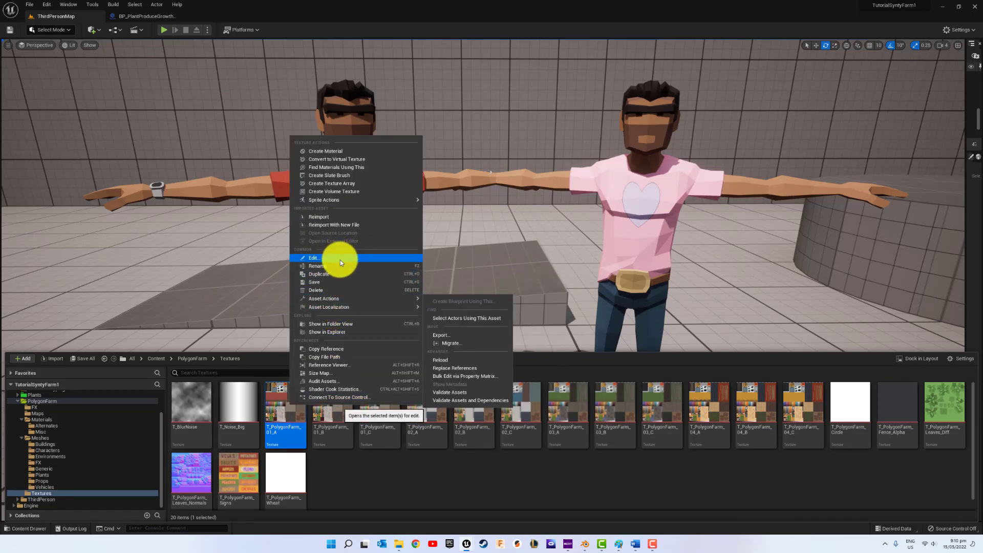
{"action": "mouse_move", "coordinate": [349, 298]}
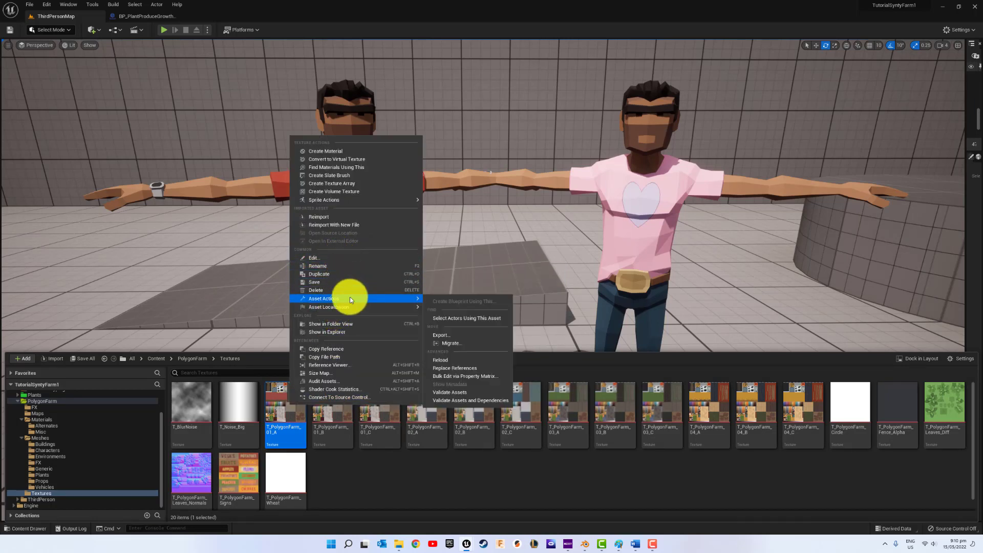
{"action": "left_click", "coordinate": [447, 334]}
{"action": "left_click", "coordinate": [100, 248]}
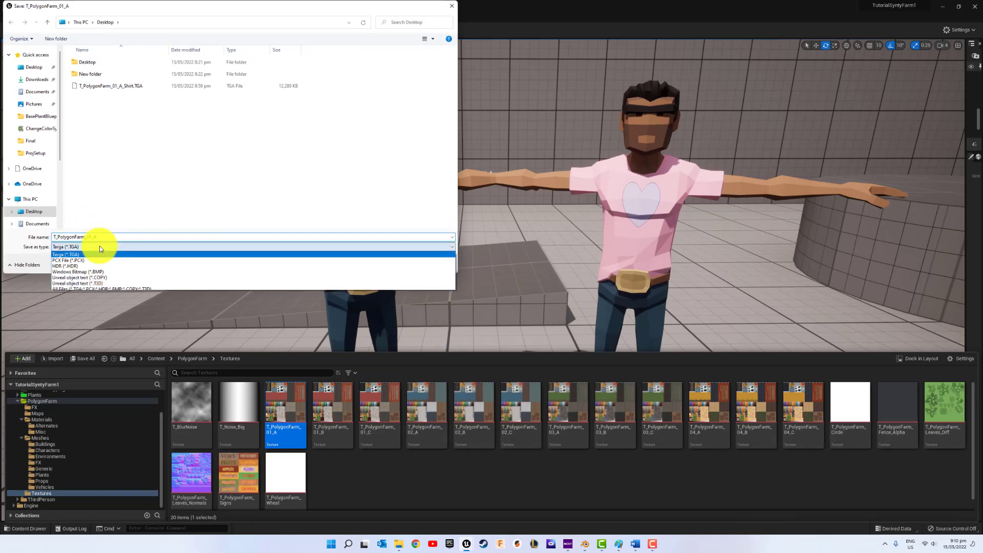
{"action": "left_click", "coordinate": [98, 272]}
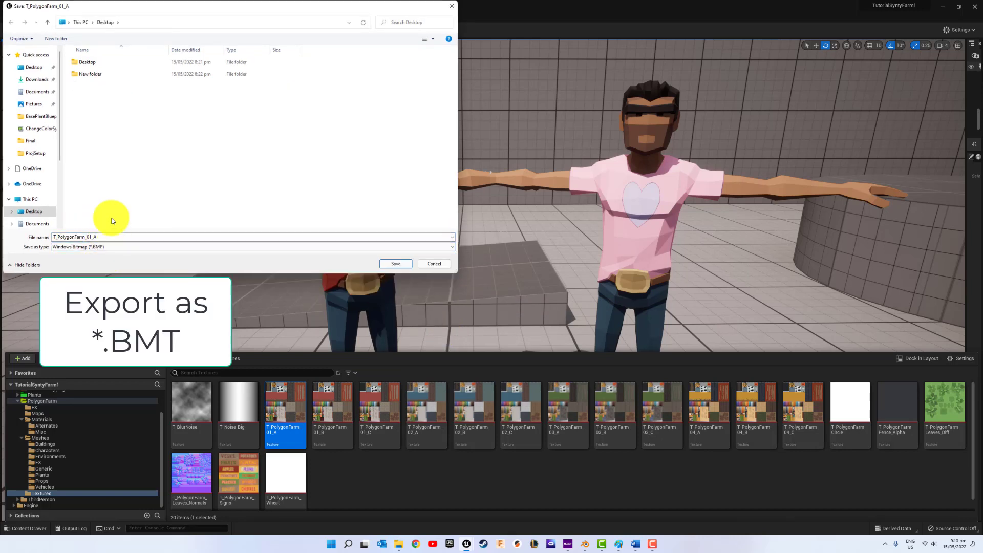
{"action": "left_click", "coordinate": [392, 264]}
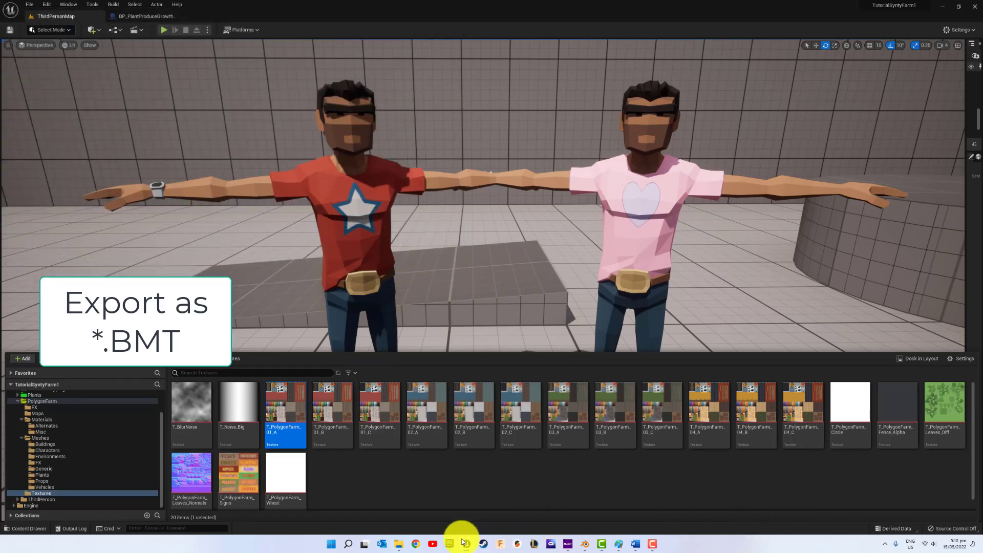
- Open the exported T_PolygonFarm_01_A.bmp from the Desktop in Paint
{"action": "left_click", "coordinate": [403, 546]}
{"action": "right_click", "coordinate": [375, 205]}
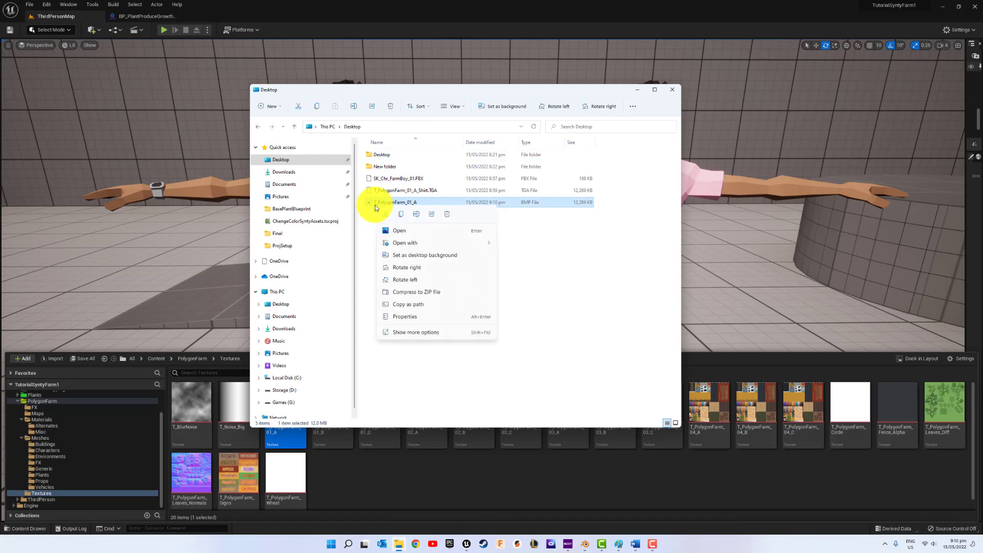
{"action": "mouse_move", "coordinate": [416, 245]}
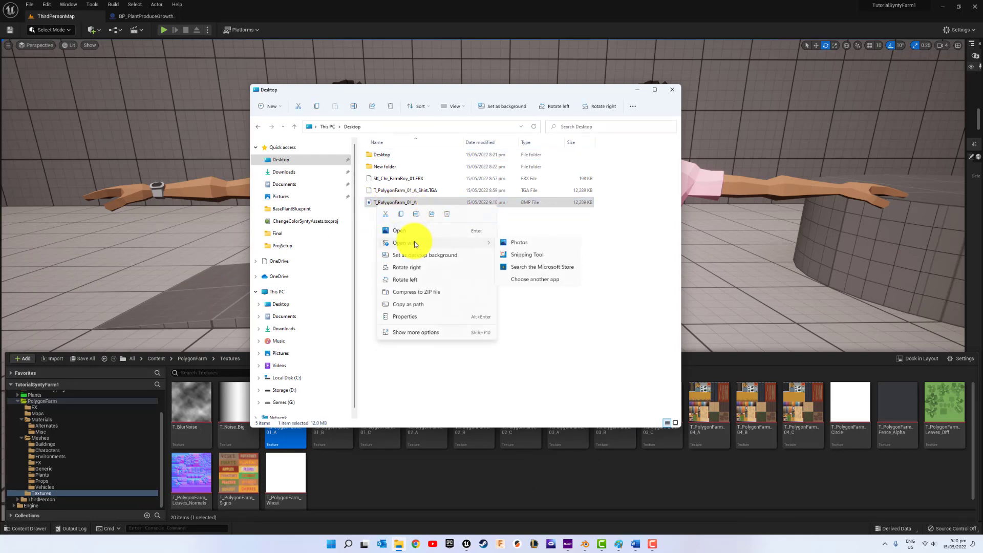
{"action": "left_click", "coordinate": [519, 244]}
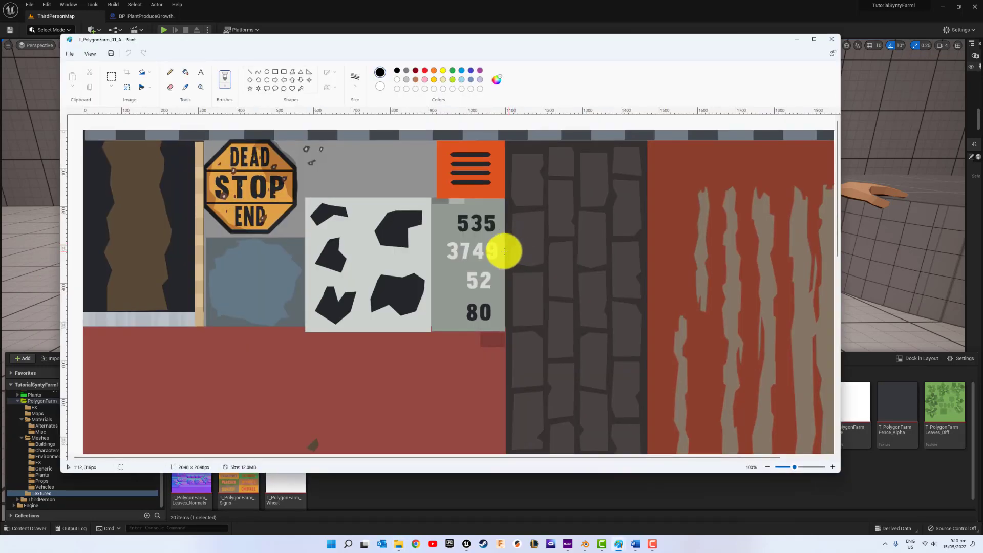
- Scroll and zoom the atlas onto the red tile with the blue-and-white star
{"action": "scroll", "coordinate": [504, 251], "scroll_direction": "down", "scroll_amount": 10}
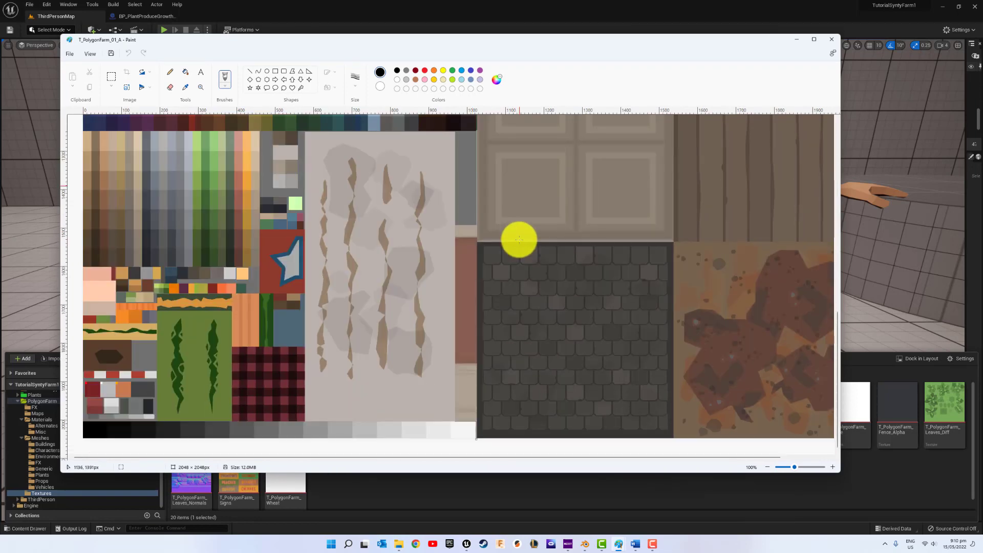
{"action": "scroll", "coordinate": [281, 267], "scroll_direction": "up", "scroll_amount": 2, "text": "ctrl"}
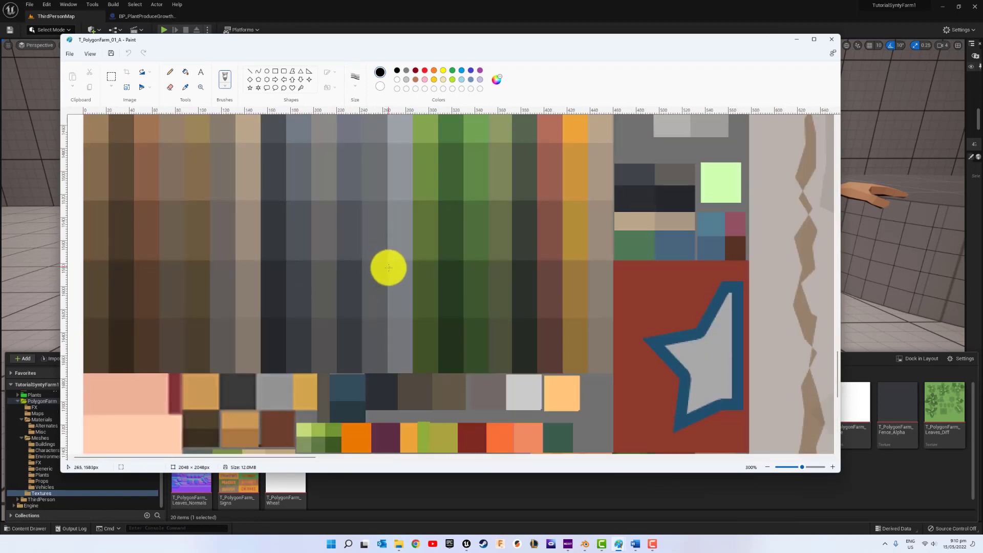
{"action": "scroll", "coordinate": [388, 268], "scroll_direction": "down", "scroll_amount": 2}
{"action": "mouse_move", "coordinate": [285, 456]}
{"action": "left_mouse_down"}
{"action": "mouse_move", "coordinate": [373, 454]}
{"action": "mouse_move", "coordinate": [380, 418]}
{"action": "left_mouse_up"}
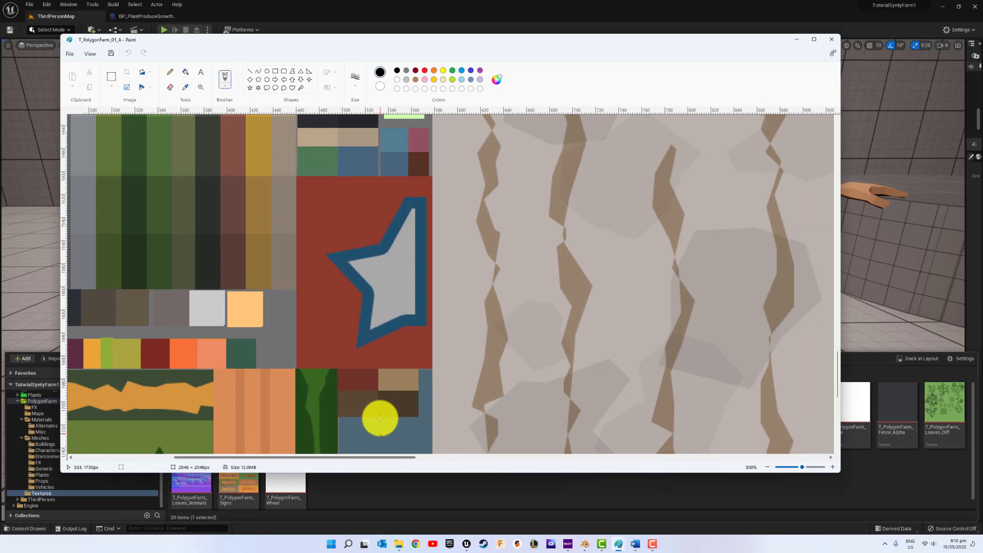
{"action": "scroll", "coordinate": [430, 284], "scroll_direction": "up", "scroll_amount": 1, "text": "ctrl"}
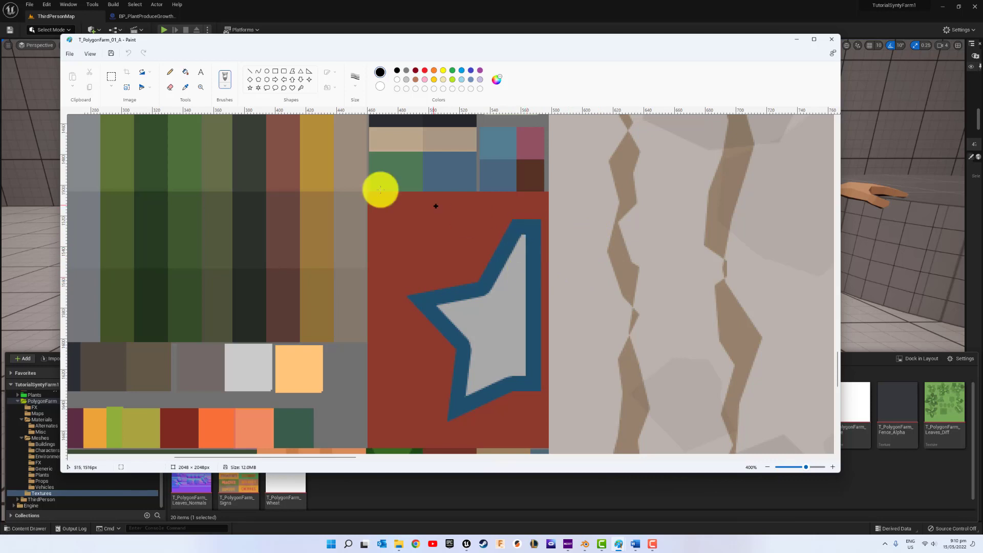
- Box-select the star on the red tile and delete it to white
{"action": "left_click", "coordinate": [109, 76]}
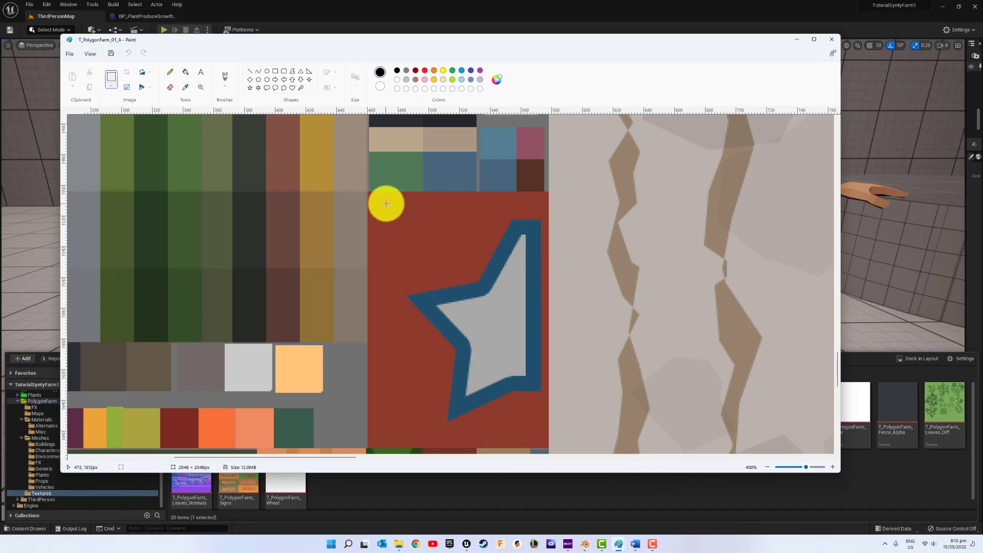
{"action": "left_click_drag", "start_coordinate": [407, 201], "coordinate": [438, 258]}
{"action": "mouse_move", "coordinate": [391, 201]}
{"action": "left_mouse_down"}
{"action": "mouse_move", "coordinate": [515, 360]}
{"action": "mouse_move", "coordinate": [542, 435]}
{"action": "left_mouse_up"}
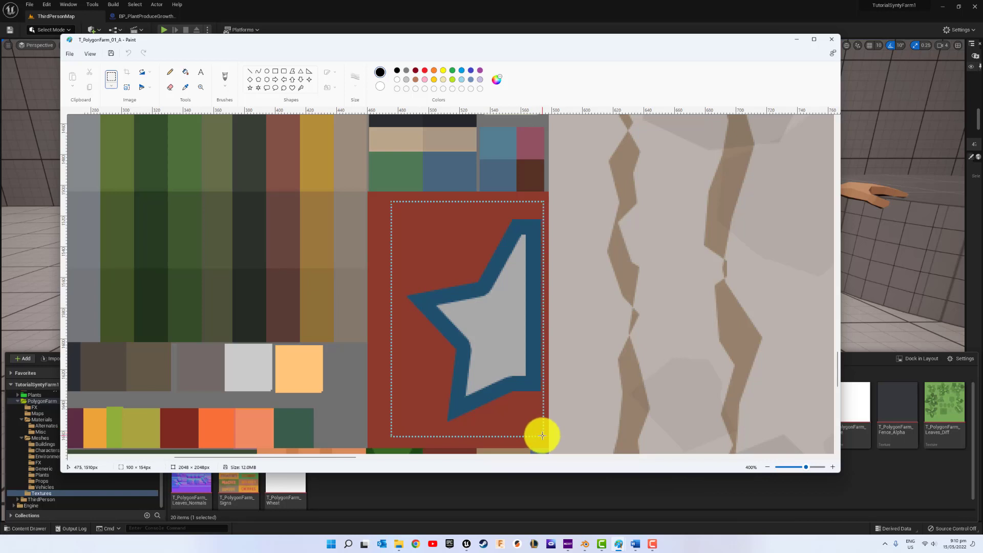
{"action": "key", "text": "Delete"}
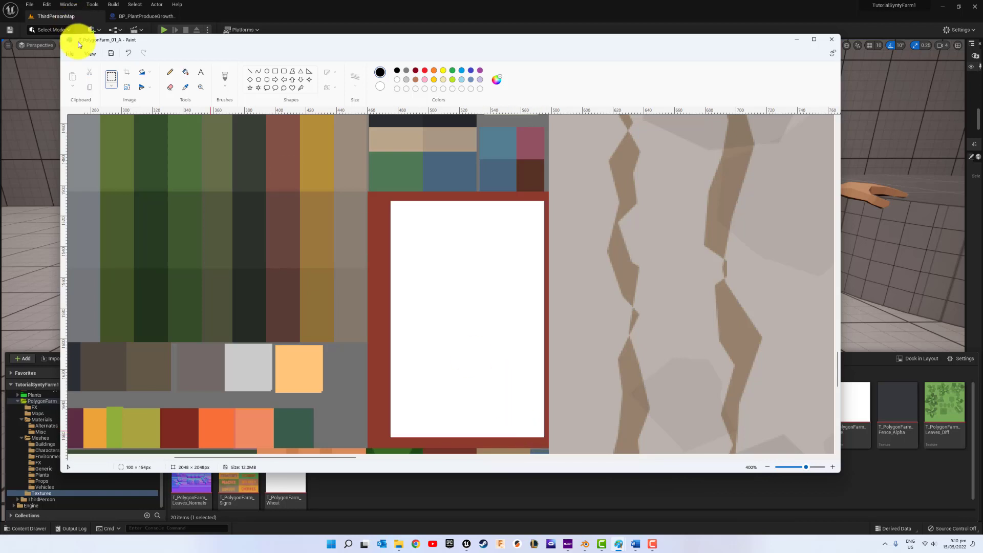
{"action": "left_click", "coordinate": [78, 45]}
- Flood-fill the leftover red border of the tile with white
{"action": "left_click", "coordinate": [185, 75]}
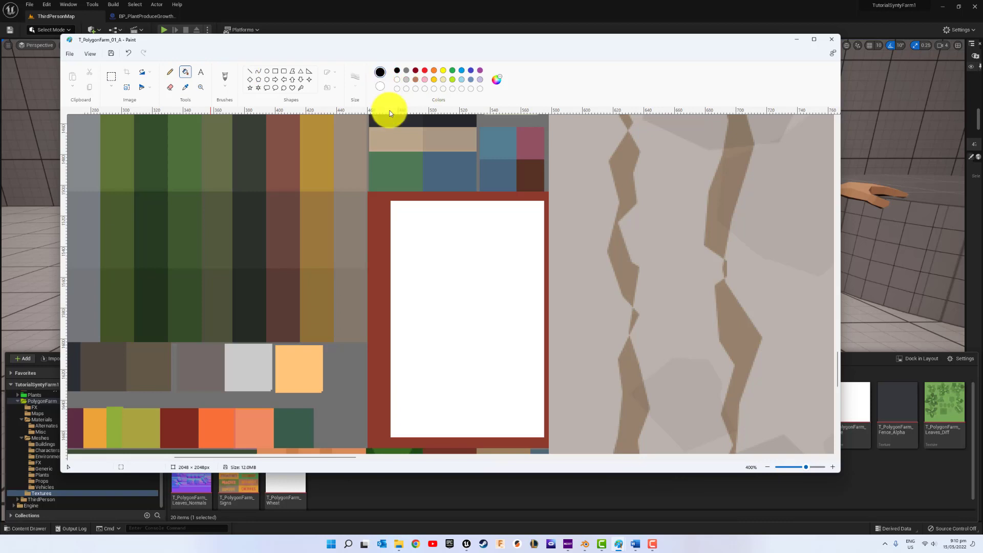
{"action": "right_click", "coordinate": [379, 221]}
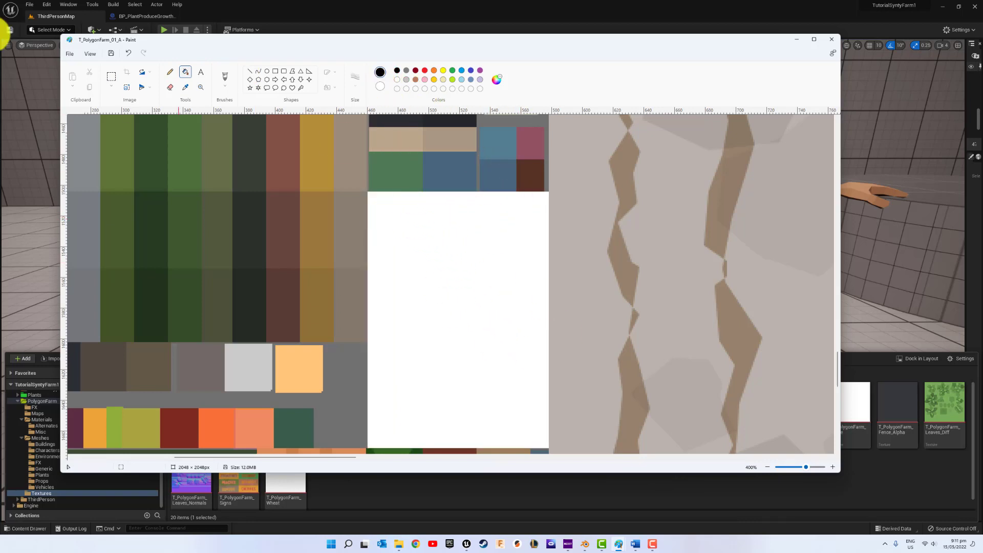
{"action": "left_click", "coordinate": [69, 53]}
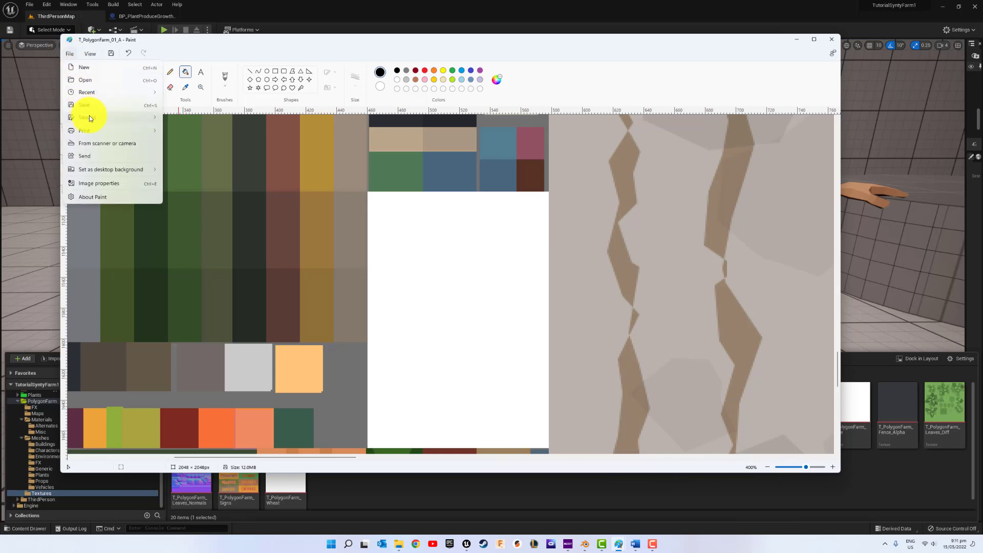
{"action": "mouse_move", "coordinate": [89, 115]}
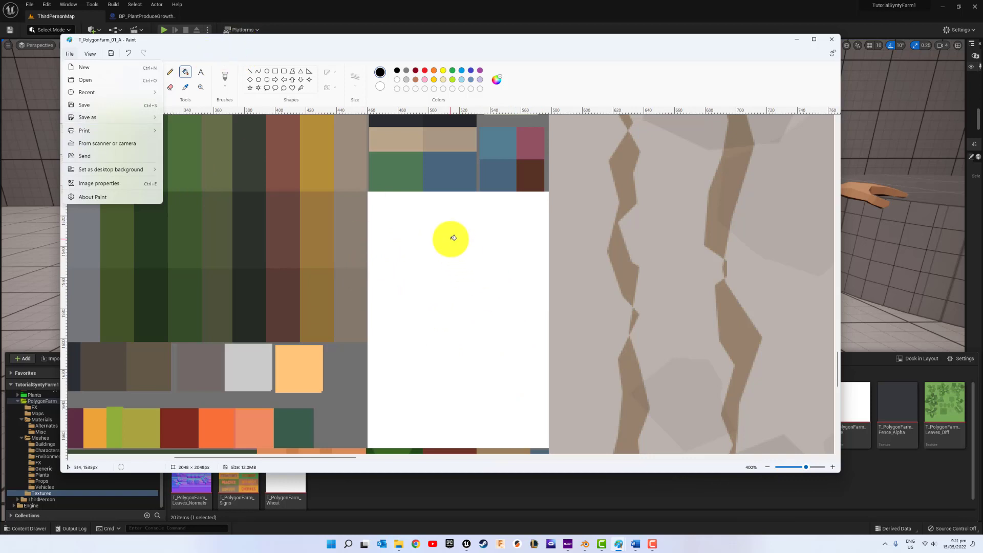
{"action": "left_click", "coordinate": [208, 55]}
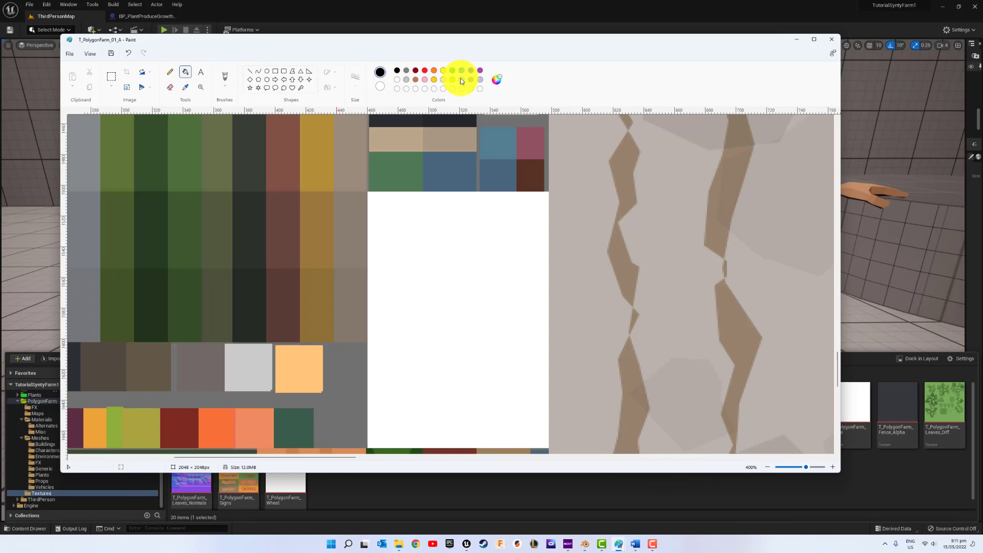
- Fill the shirt tile pink and draw a large, thin black-outlined heart across it
{"action": "left_click", "coordinate": [425, 80]}
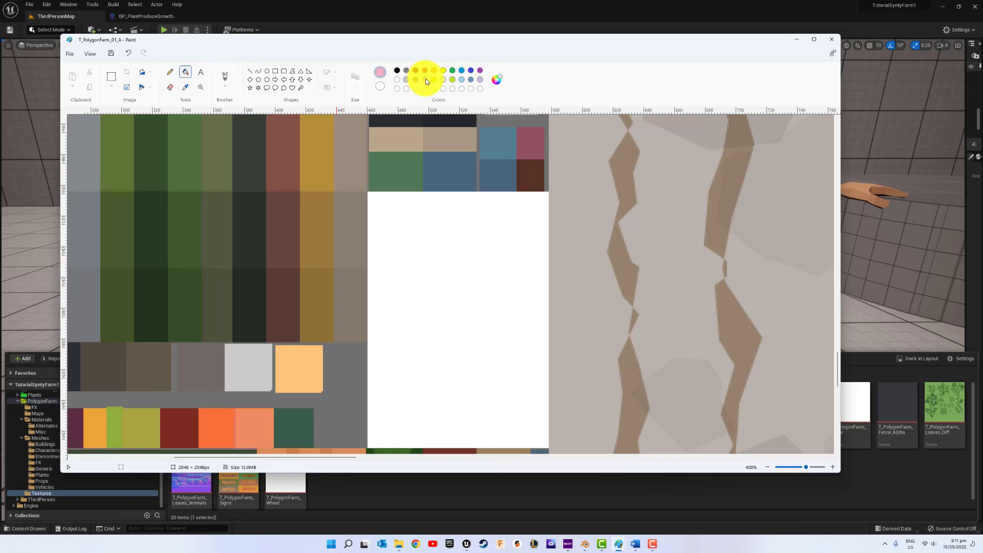
{"action": "left_click", "coordinate": [484, 230]}
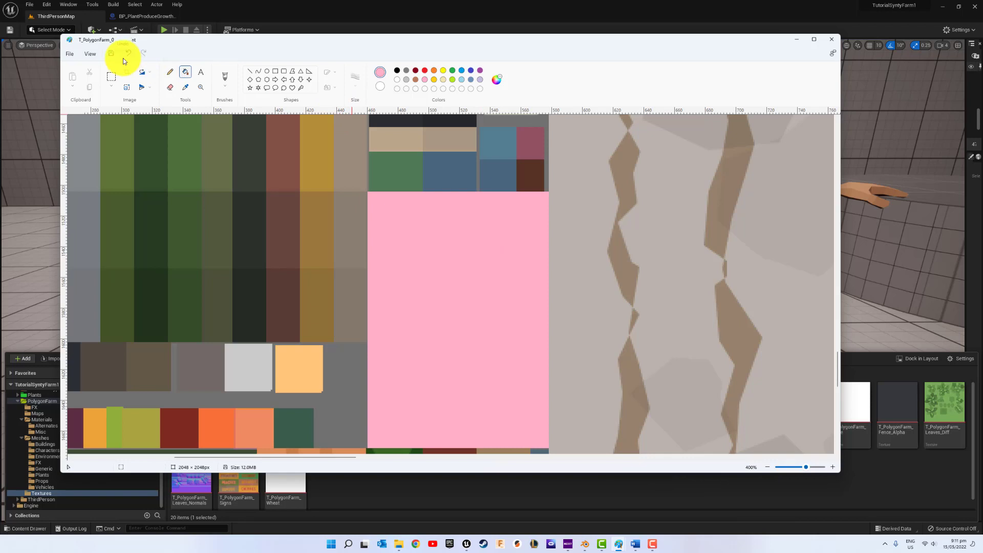
{"action": "left_click", "coordinate": [291, 88]}
{"action": "left_click_drag", "start_coordinate": [406, 225], "coordinate": [442, 275]}
{"action": "left_click", "coordinate": [397, 71]}
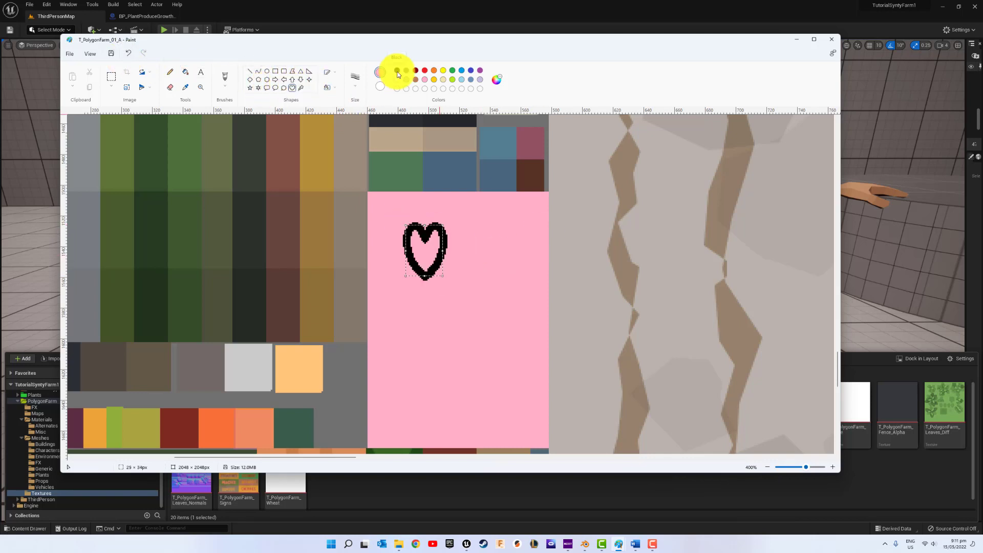
{"action": "key", "text": "ctrl+z"}
{"action": "left_click", "coordinate": [353, 78]}
{"action": "left_click", "coordinate": [356, 116]}
{"action": "mouse_move", "coordinate": [398, 225]}
{"action": "left_mouse_down"}
{"action": "mouse_move", "coordinate": [537, 390]}
{"action": "mouse_move", "coordinate": [533, 377]}
{"action": "mouse_move", "coordinate": [526, 401]}
{"action": "mouse_move", "coordinate": [541, 404]}
{"action": "left_mouse_up"}
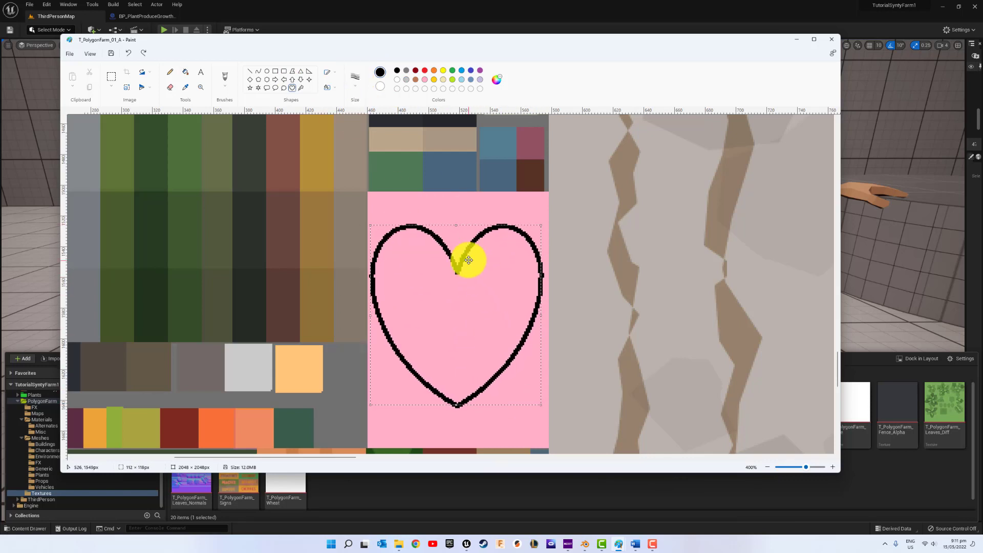
- Split the heart down its middle with a line and delete its right half
{"action": "left_click", "coordinate": [249, 71]}
{"action": "left_click_drag", "start_coordinate": [457, 246], "coordinate": [461, 318]}
{"action": "key", "text": "ctrl+z"}
{"action": "left_click_drag", "start_coordinate": [458, 246], "coordinate": [458, 427]}
{"action": "key", "text": "ctrl+z"}
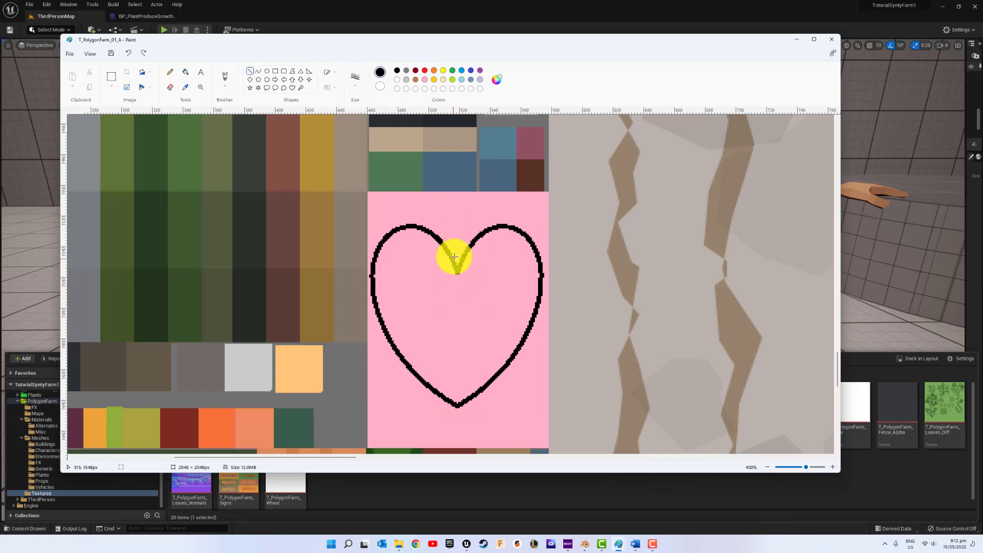
{"action": "right_click_drag", "start_coordinate": [454, 257], "coordinate": [457, 421]}
{"action": "left_click", "coordinate": [111, 77]}
{"action": "left_click_drag", "start_coordinate": [459, 210], "coordinate": [540, 417]}
{"action": "key", "text": "Delete"}
- Refill the cleared area pink and shift the half heart toward the tile centre
{"action": "left_click", "coordinate": [185, 71]}
{"action": "left_click", "coordinate": [476, 225]}
{"action": "key", "text": "ctrl+z"}
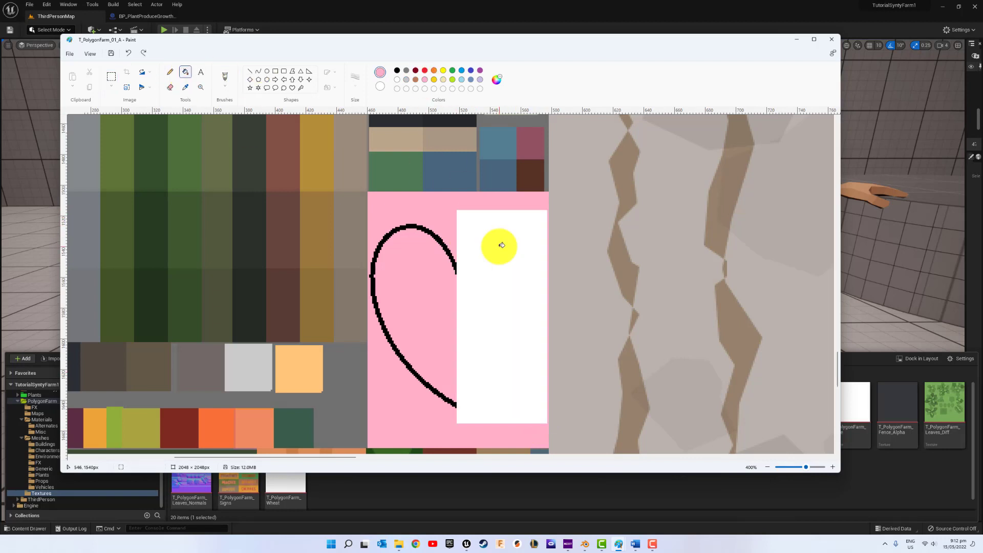
{"action": "left_click", "coordinate": [500, 246]}
{"action": "left_click_drag", "start_coordinate": [368, 212], "coordinate": [455, 445]}
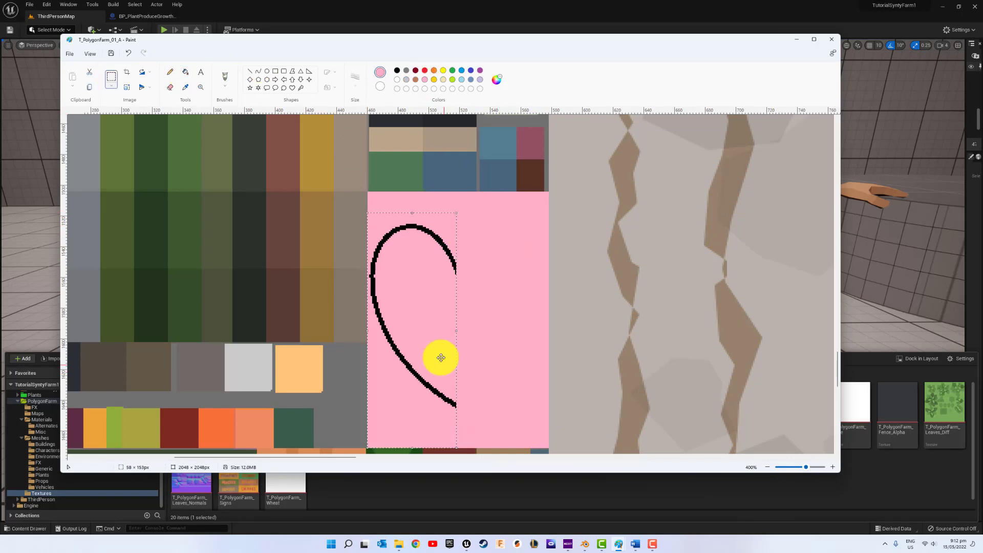
{"action": "mouse_move", "coordinate": [457, 281]}
{"action": "left_mouse_down"}
{"action": "mouse_move", "coordinate": [520, 290]}
{"action": "mouse_move", "coordinate": [531, 272]}
{"action": "left_mouse_up"}
{"action": "key", "text": "ctrl+z"}
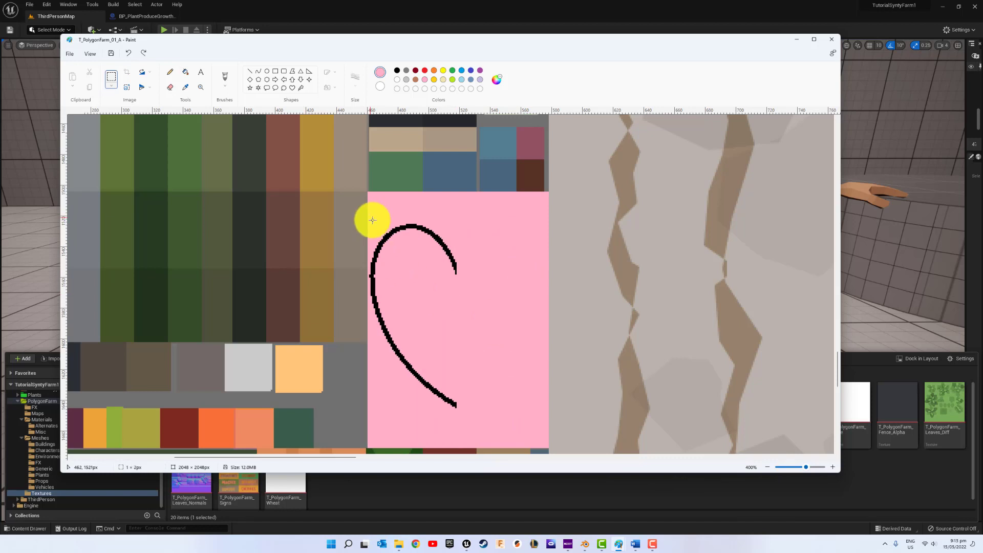
{"action": "mouse_move", "coordinate": [478, 424]}
{"action": "left_mouse_down"}
{"action": "mouse_move", "coordinate": [404, 301]}
{"action": "mouse_move", "coordinate": [450, 390]}
{"action": "mouse_move", "coordinate": [367, 220]}
{"action": "left_mouse_up"}
{"action": "left_click_drag", "start_coordinate": [391, 268], "coordinate": [481, 259]}
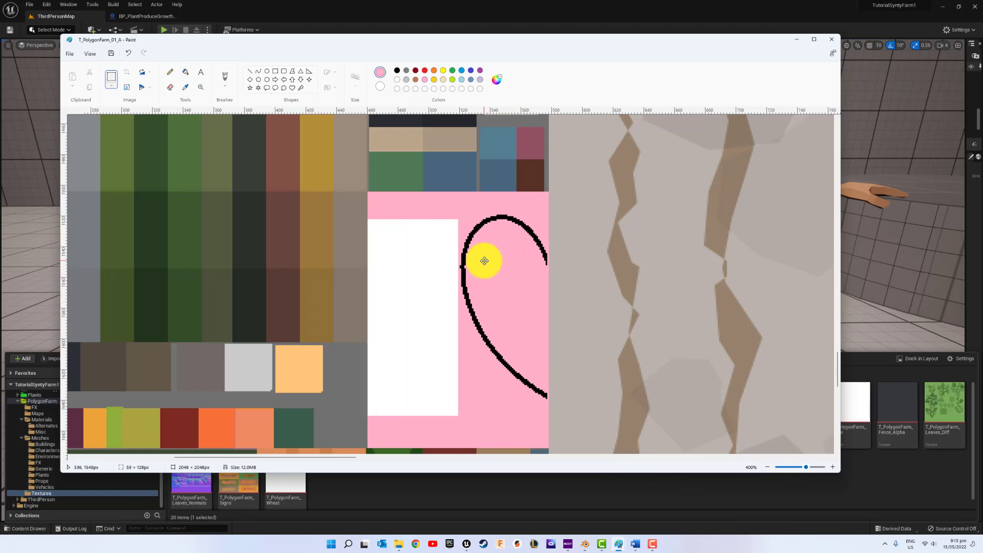
{"action": "left_click_drag", "start_coordinate": [542, 268], "coordinate": [520, 272]}
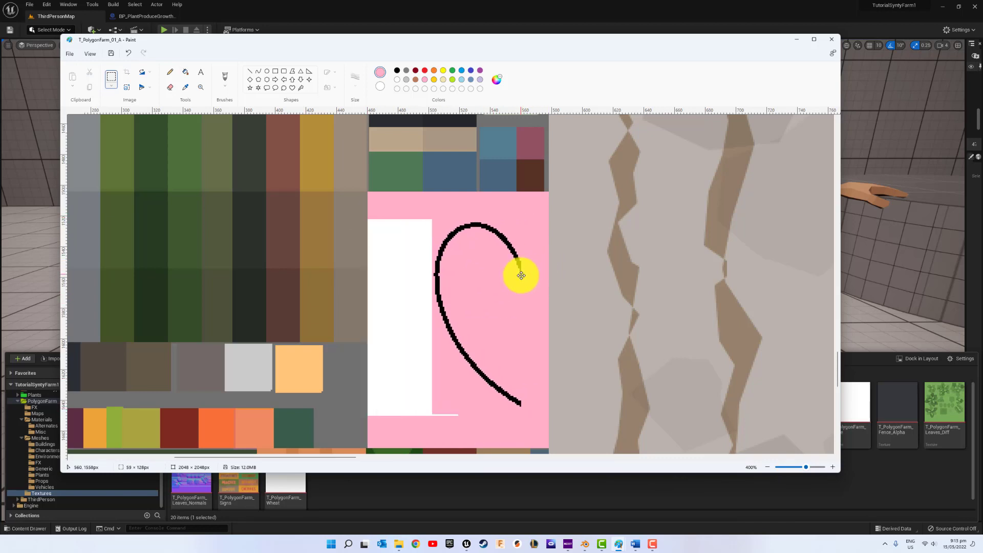
{"action": "left_click", "coordinate": [185, 72]}
{"action": "left_click", "coordinate": [399, 307]}
- Close the half heart with a thin black vertical edge, fill it purple, and save
{"action": "left_click", "coordinate": [250, 71]}
{"action": "left_click", "coordinate": [397, 71]}
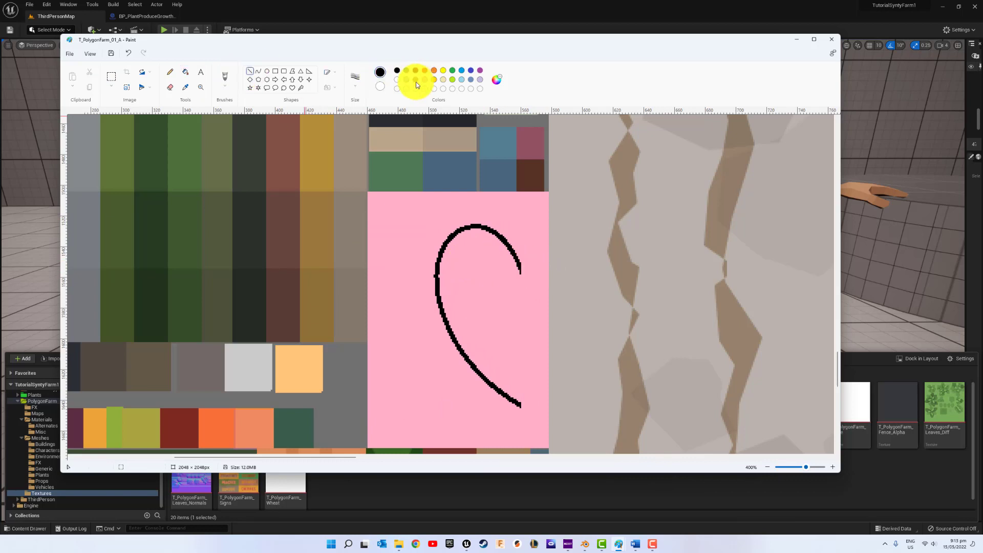
{"action": "left_click", "coordinate": [355, 76]}
{"action": "left_click", "coordinate": [355, 77]}
{"action": "left_click_drag", "start_coordinate": [522, 267], "coordinate": [523, 407]}
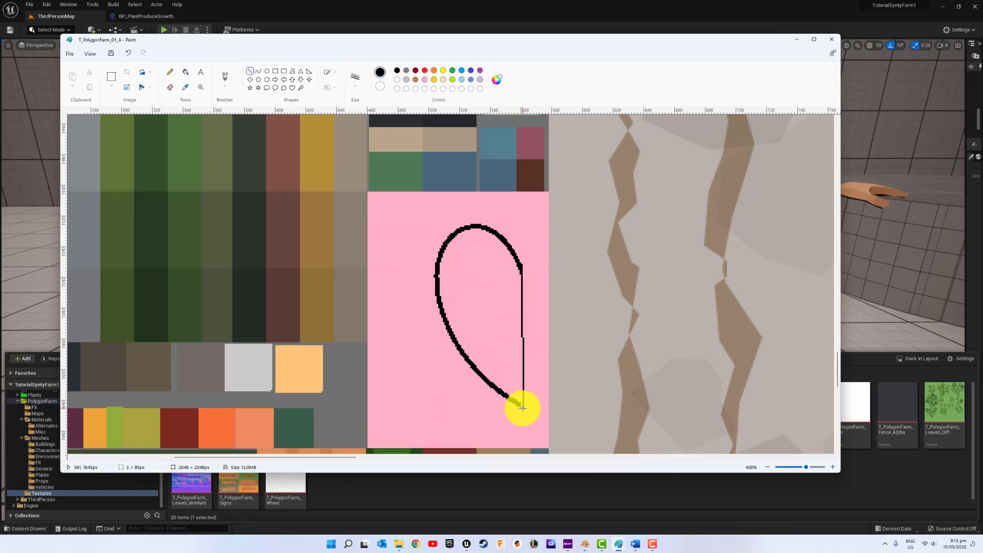
{"action": "left_click", "coordinate": [579, 329]}
{"action": "left_click", "coordinate": [477, 256]}
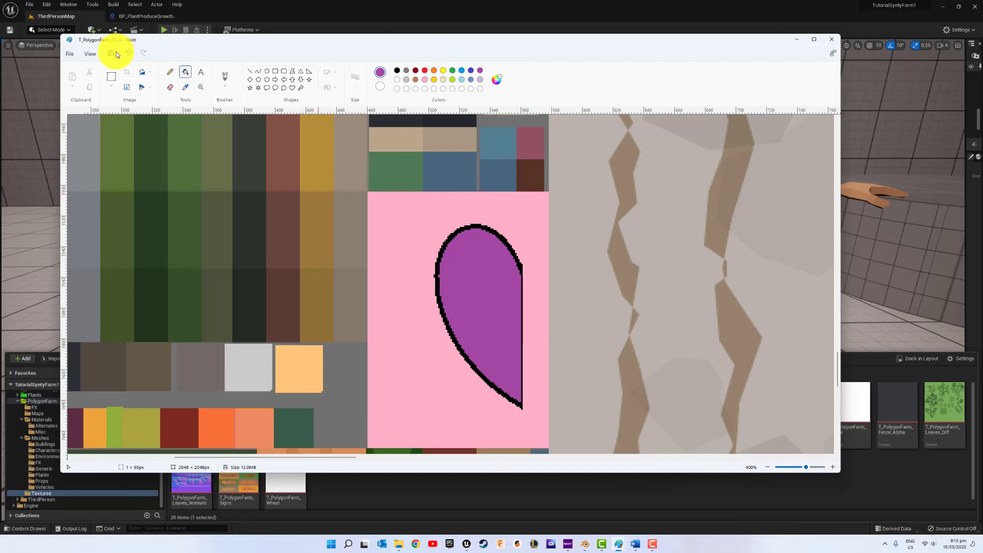
{"action": "left_click", "coordinate": [69, 54]}
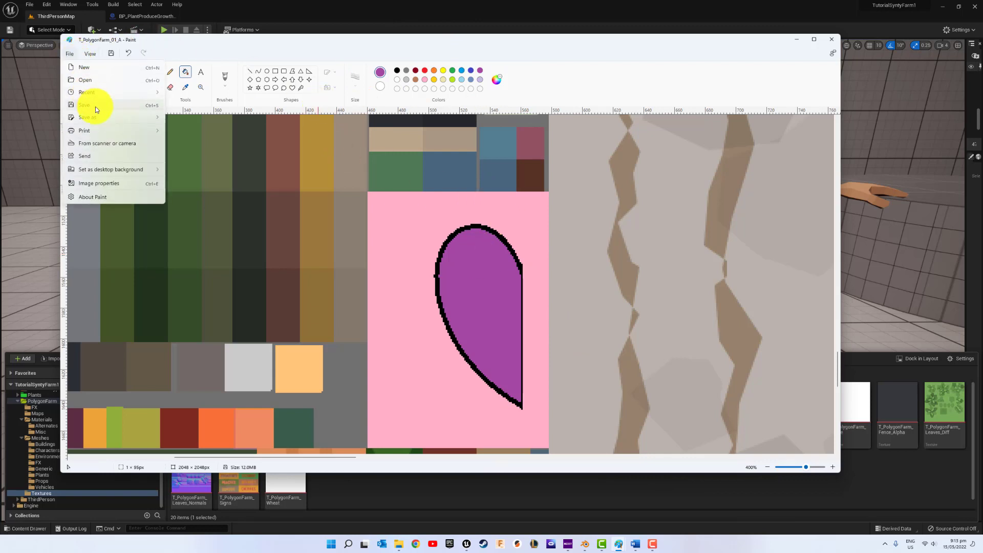
{"action": "left_click", "coordinate": [92, 105]}
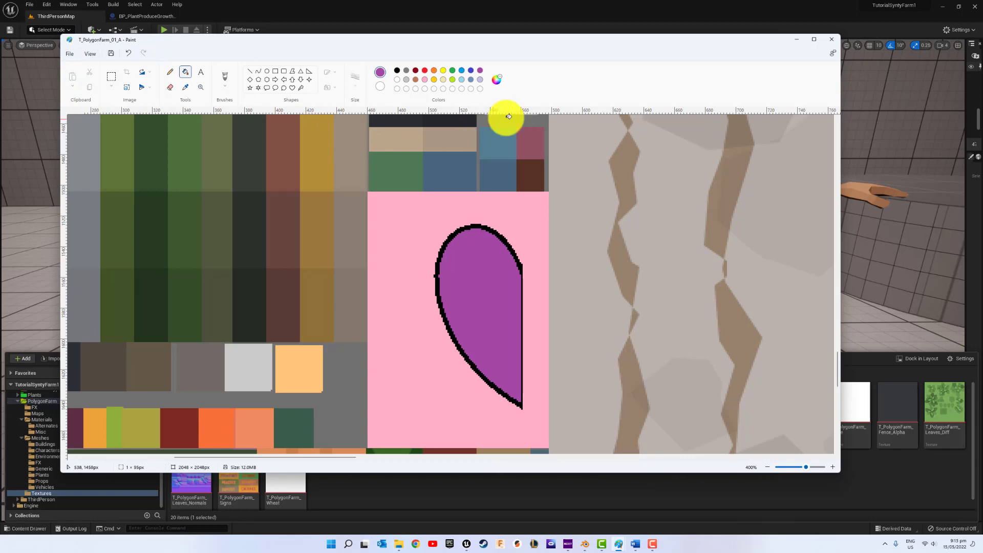
- Drag the repainted T_PolygonFarm_01_A.bmp from the Desktop into Unreal's ColorEditTut folder
{"action": "left_click", "coordinate": [834, 40]}
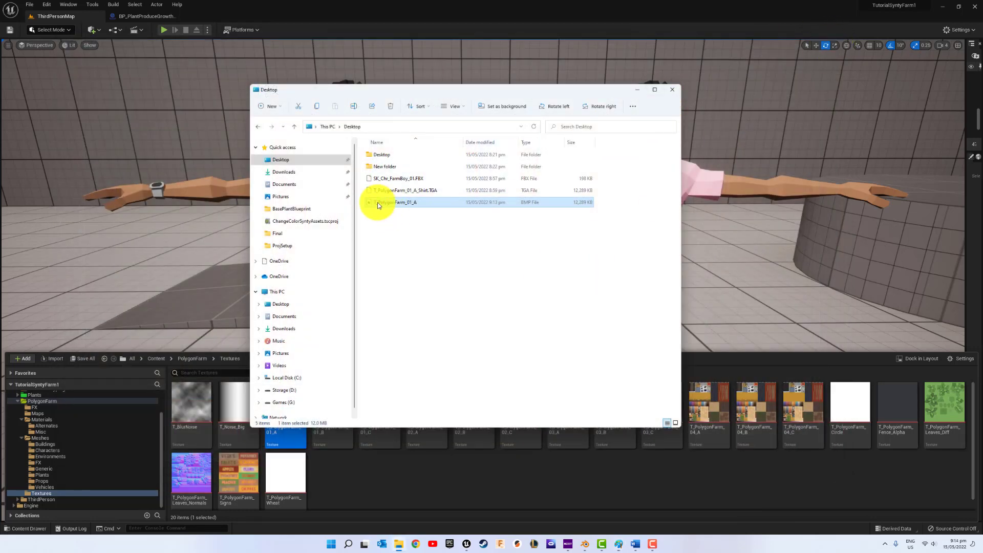
{"action": "left_click_drag", "start_coordinate": [366, 204], "coordinate": [34, 407]}
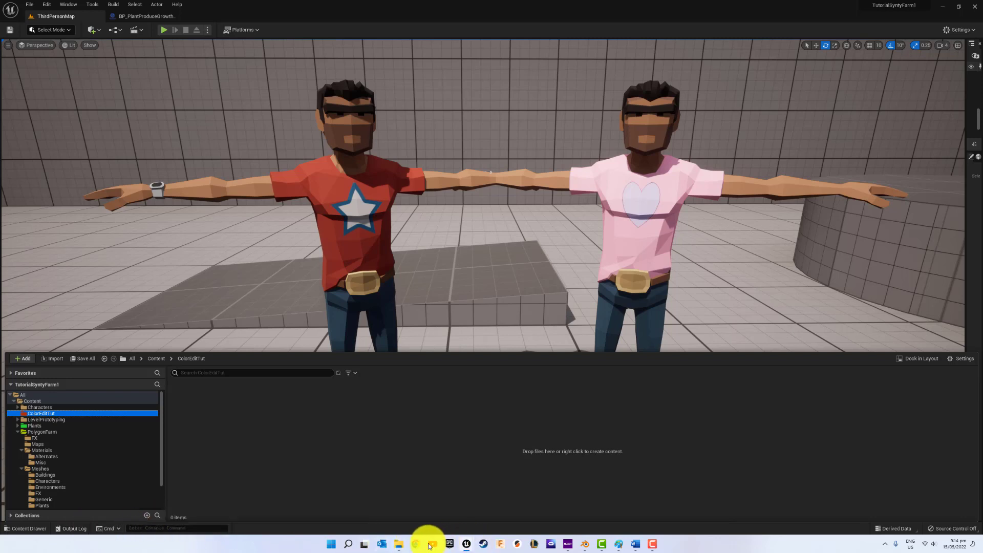
{"action": "left_click", "coordinate": [399, 542]}
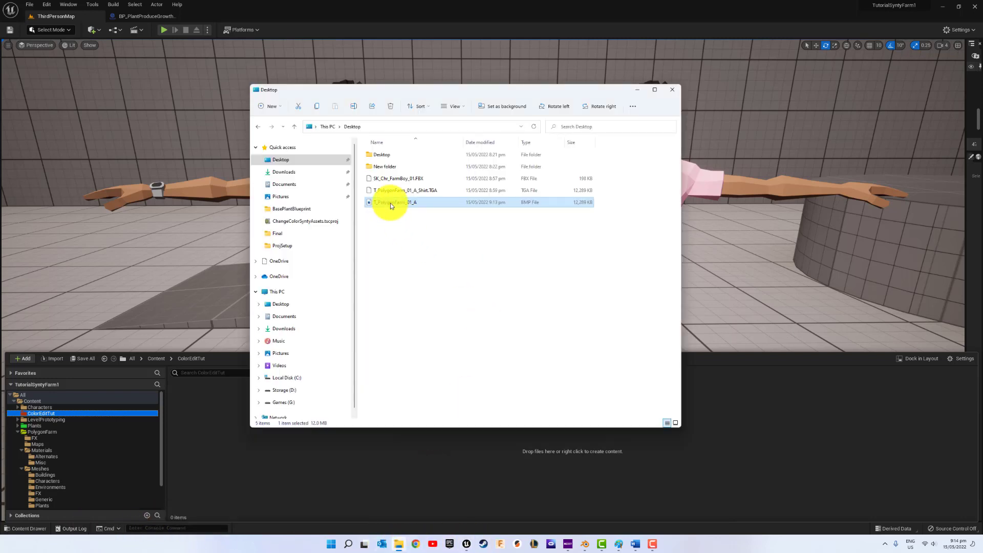
{"action": "left_click", "coordinate": [399, 238]}
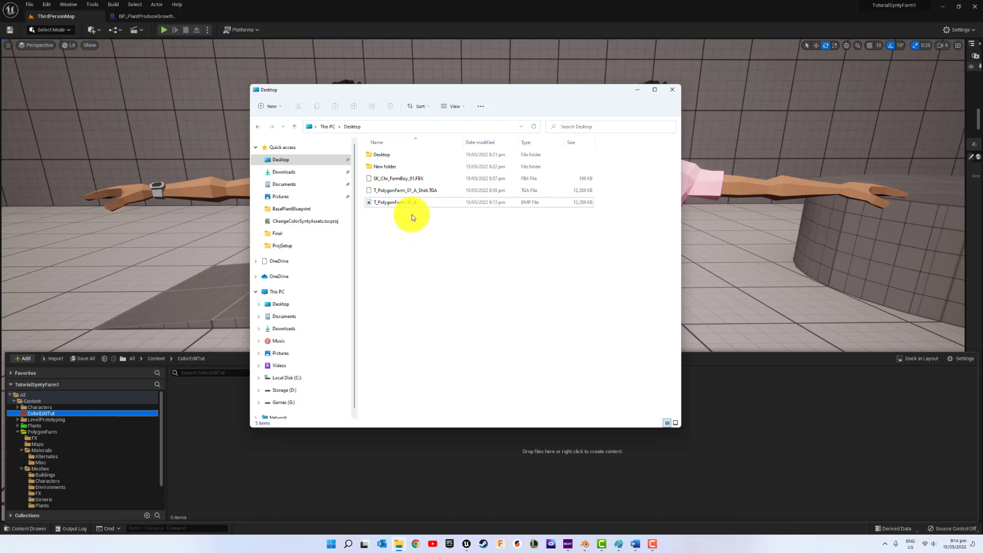
{"action": "left_click", "coordinate": [398, 204]}
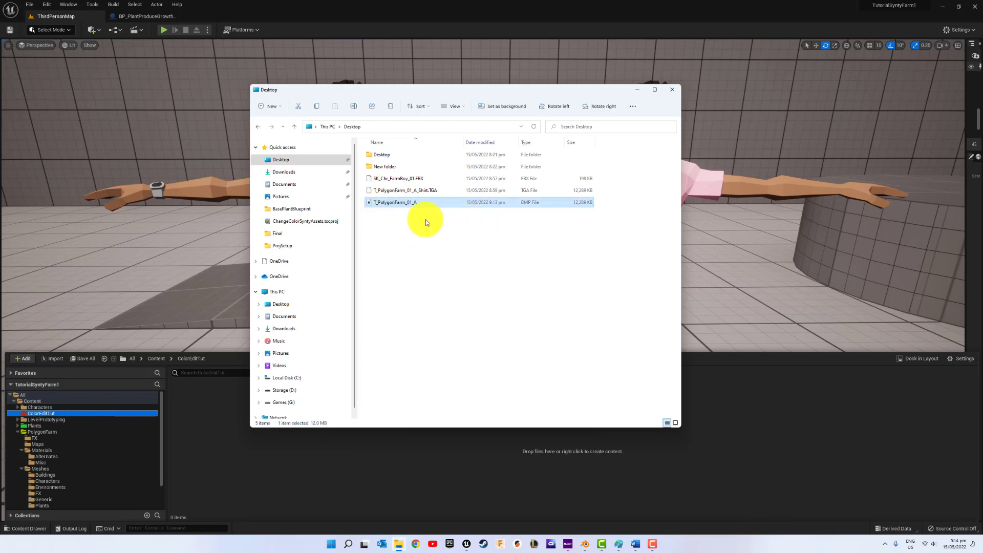
{"action": "left_click_drag", "start_coordinate": [379, 205], "coordinate": [330, 465]}
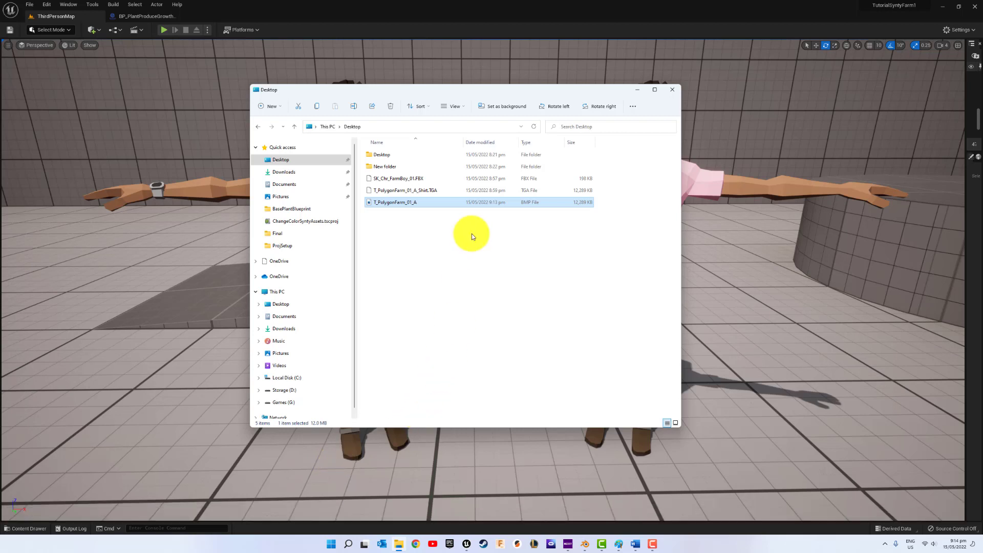
{"action": "left_click", "coordinate": [672, 91]}
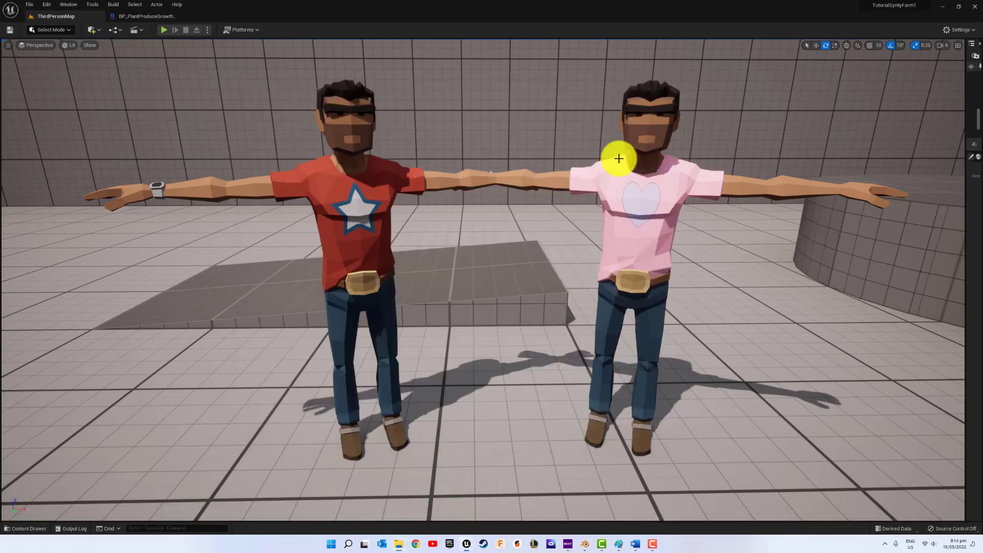
{"action": "left_click", "coordinate": [28, 529]}
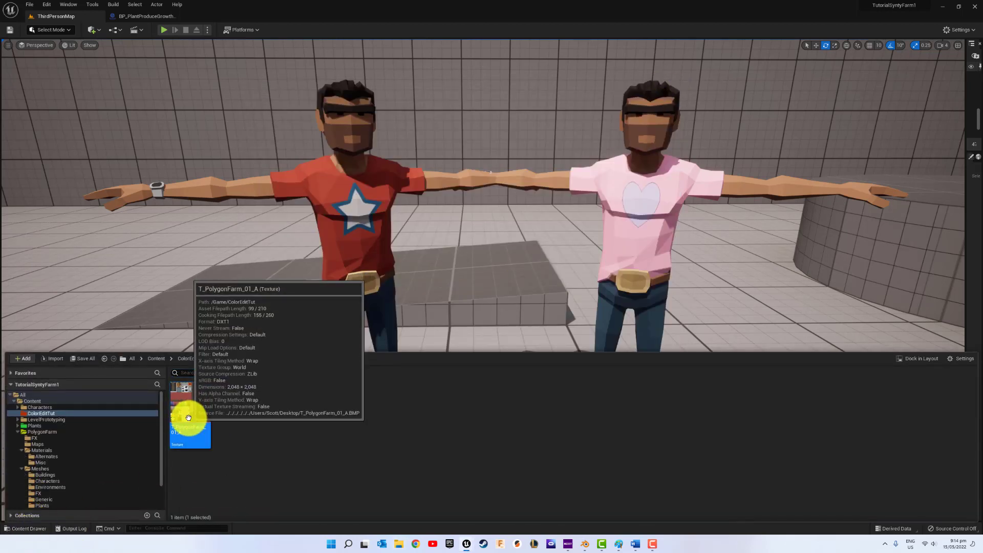
- Rename the imported texture to T_PolygonFarm_01_A_ShirtPink
{"action": "key", "text": "F2"}
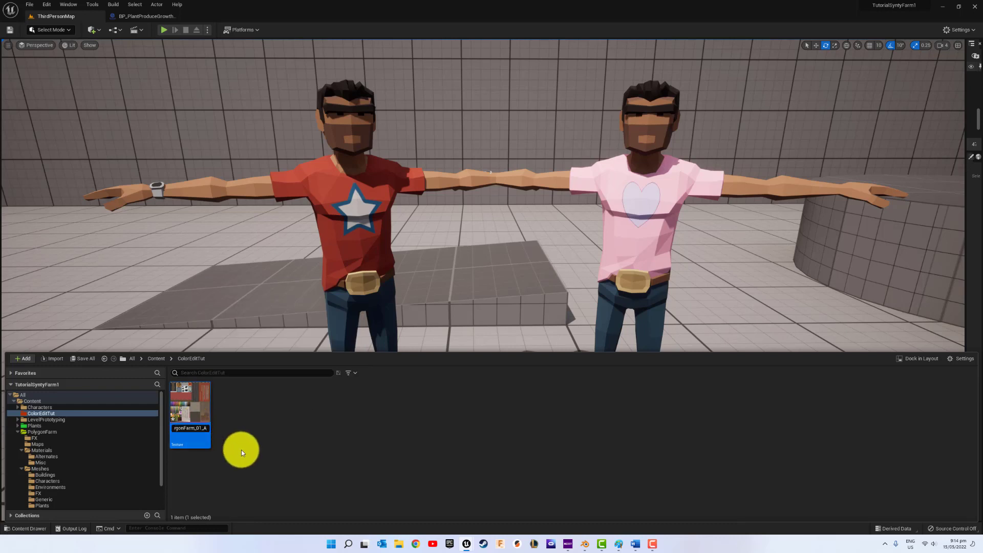
{"action": "type", "text": "_ShirtPink"}
{"action": "key", "text": "Return"}
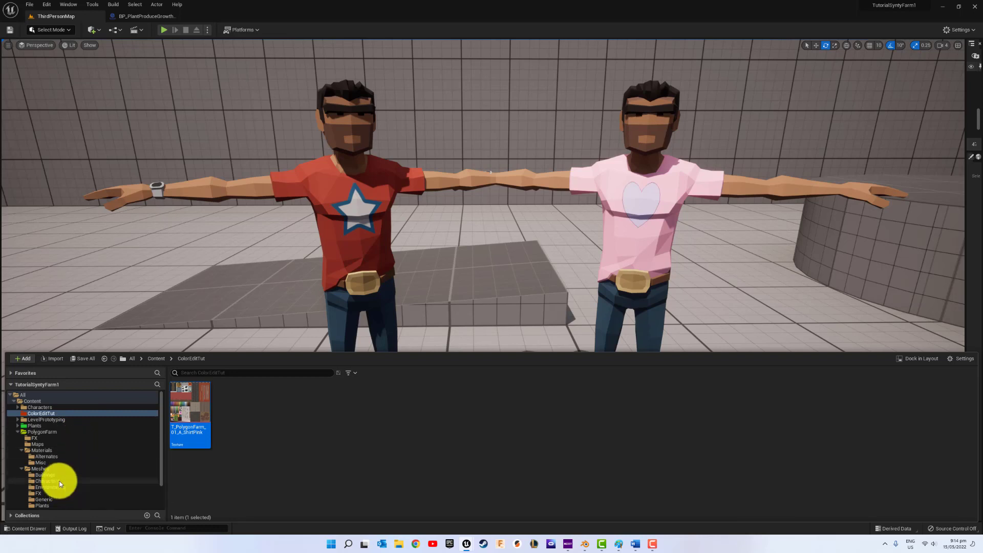
- Copy Mat_PolygonFarm_01_A from PolygonFarm/Materials into the ColorEditTut folder
{"action": "scroll", "coordinate": [59, 476], "scroll_direction": "down", "scroll_amount": 3}
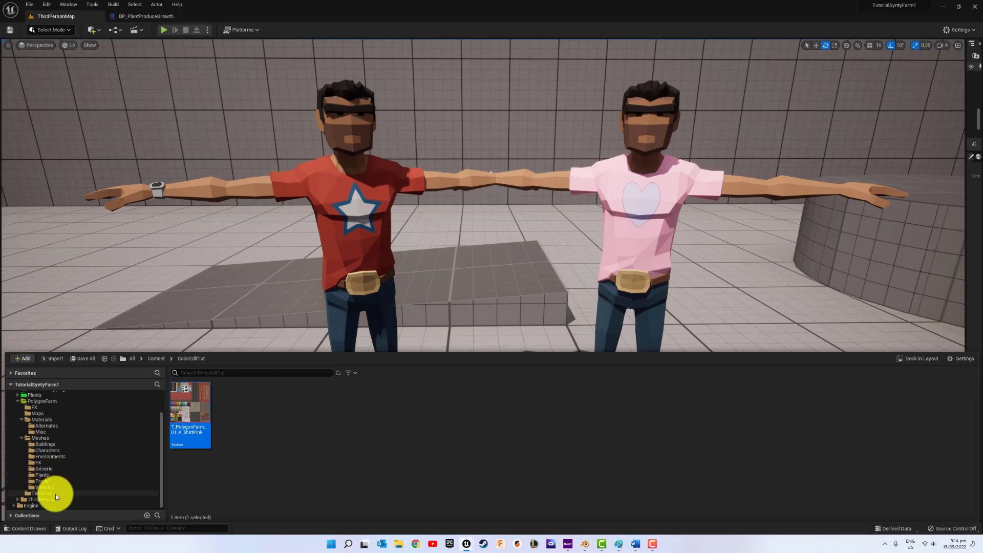
{"action": "left_click", "coordinate": [54, 419]}
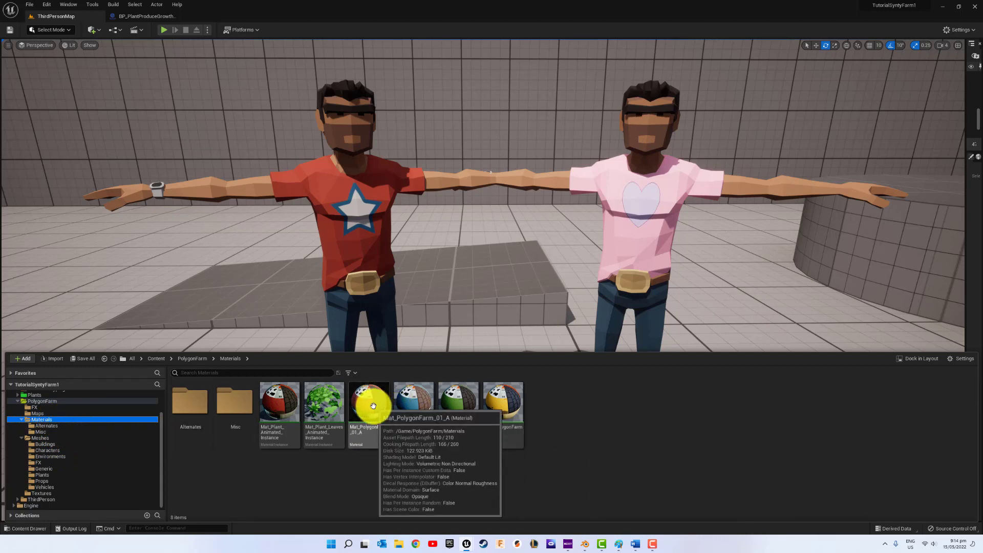
{"action": "left_click_drag", "start_coordinate": [372, 405], "coordinate": [59, 415]}
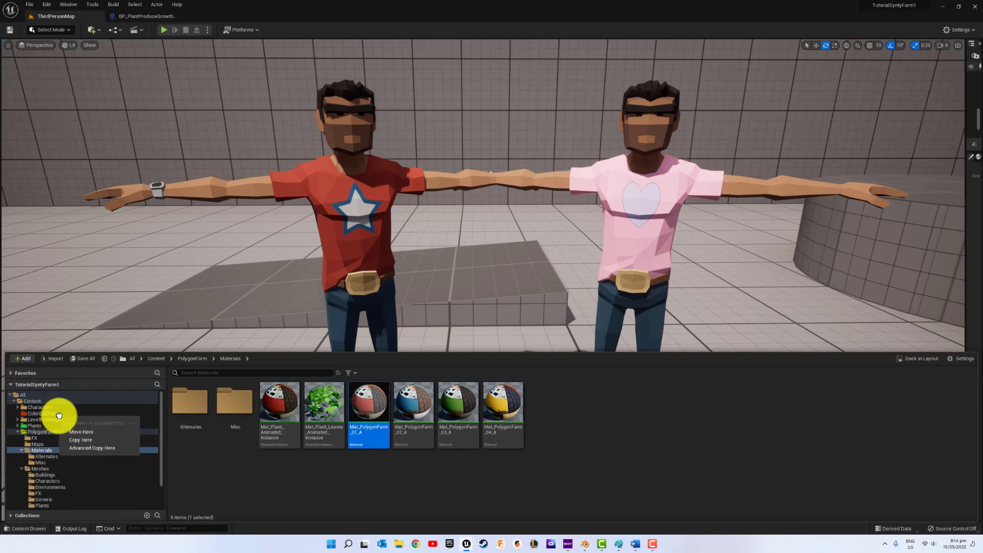
{"action": "left_click", "coordinate": [80, 439]}
{"action": "left_click", "coordinate": [43, 413]}
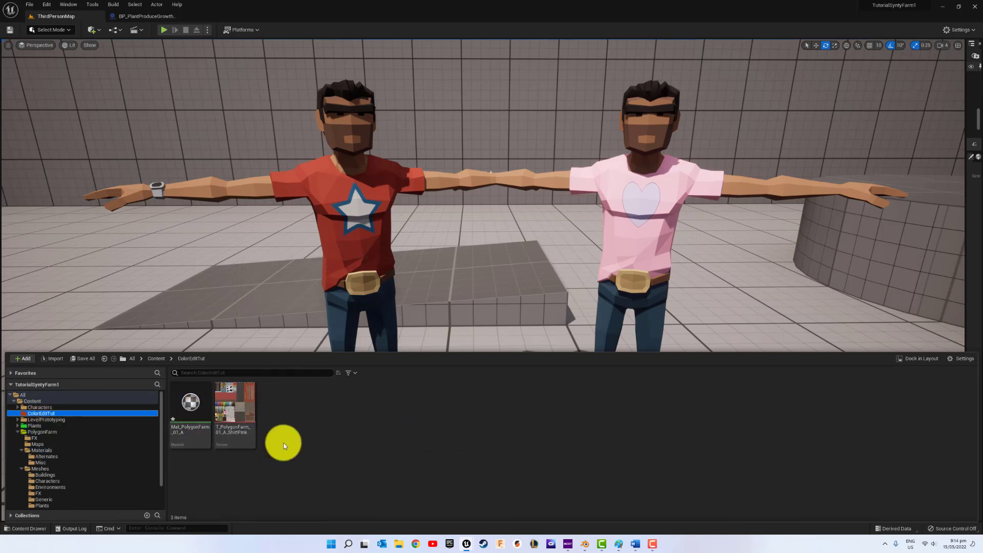
- Open the copied material and delete its old Texture Sample node
{"action": "double_click", "coordinate": [197, 409]}
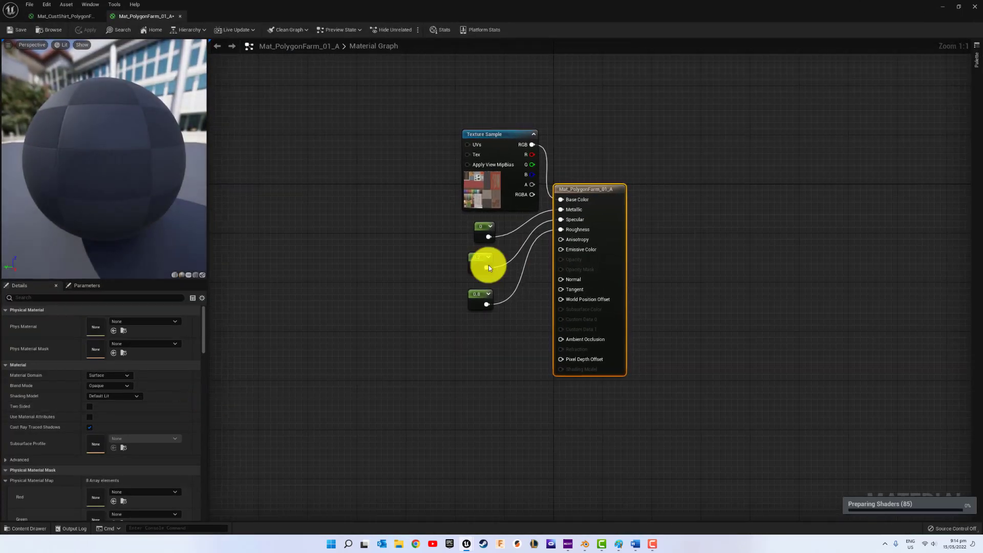
{"action": "left_click", "coordinate": [482, 173]}
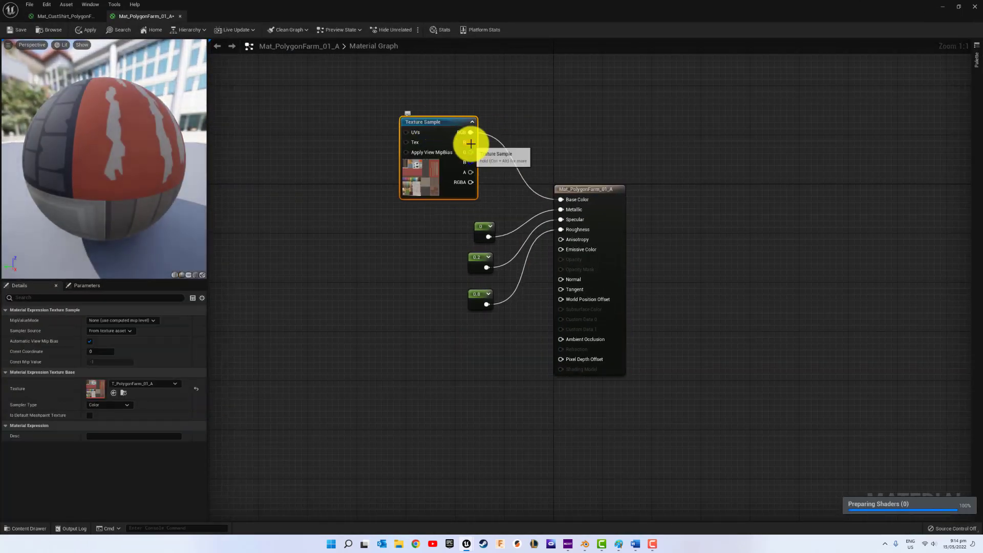
{"action": "key", "text": "Delete"}
- Enable sRGB on the T_PolygonFarm_01_A_ShirtPink texture and save it
{"action": "left_click", "coordinate": [36, 527]}
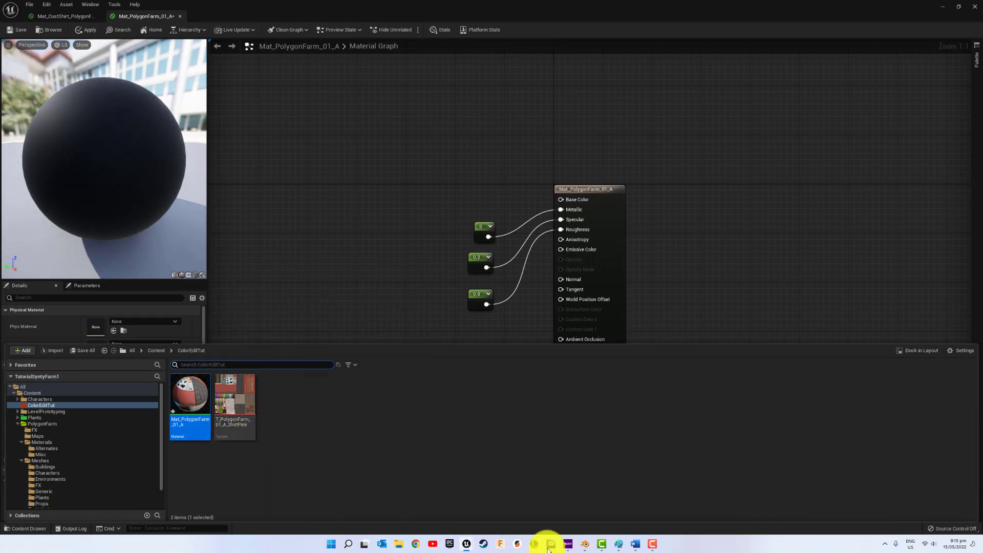
{"action": "mouse_move", "coordinate": [586, 546]}
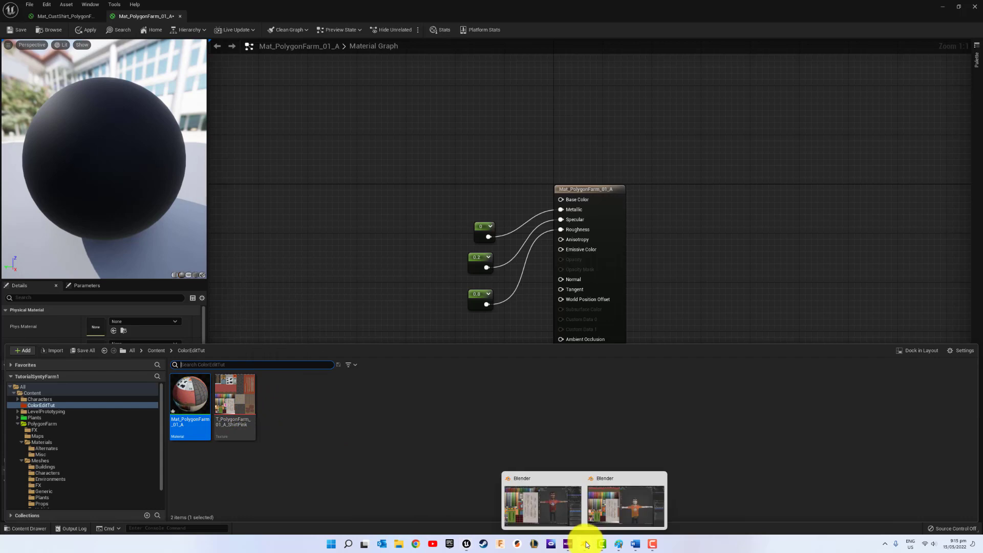
{"action": "left_click", "coordinate": [613, 505]}
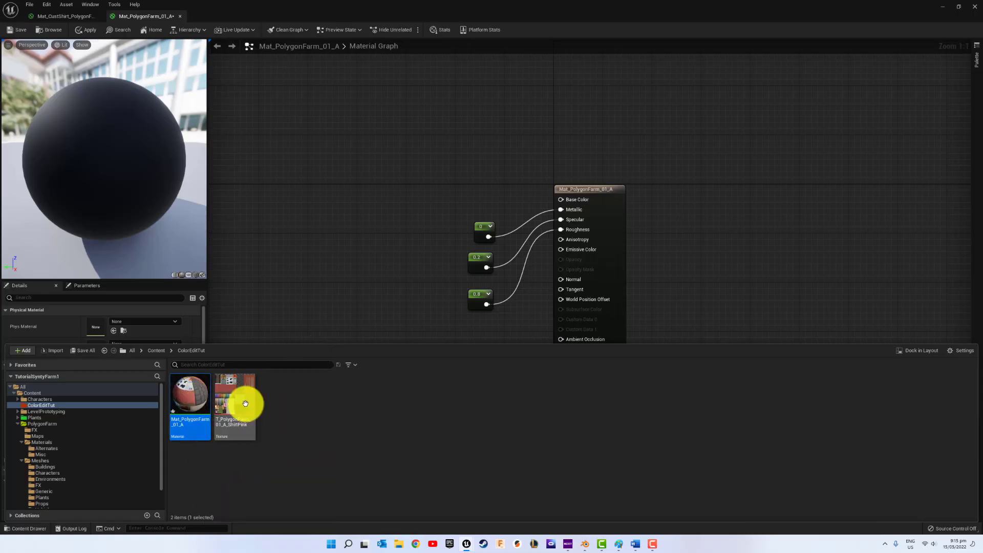
{"action": "left_click", "coordinate": [244, 407]}
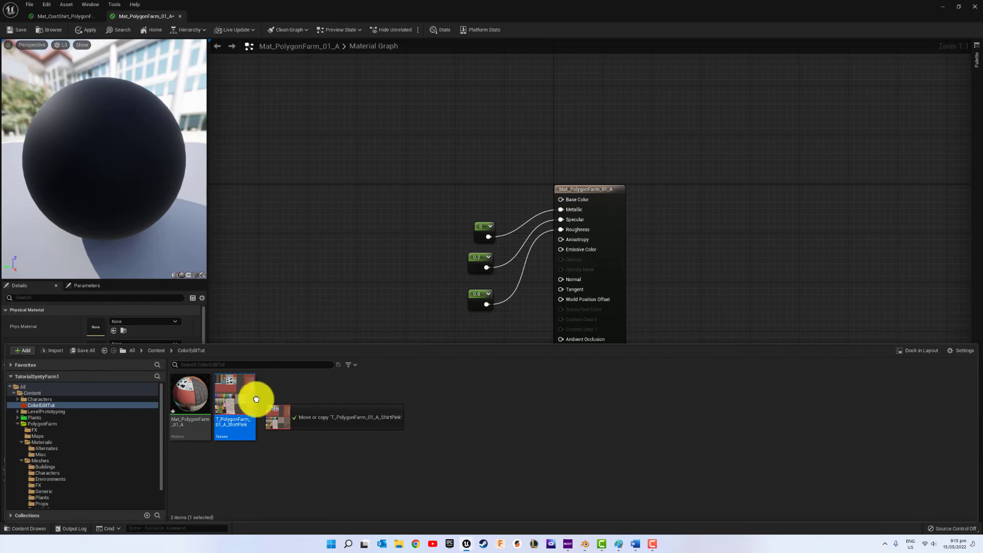
{"action": "left_click", "coordinate": [300, 385]}
{"action": "double_click", "coordinate": [233, 401]}
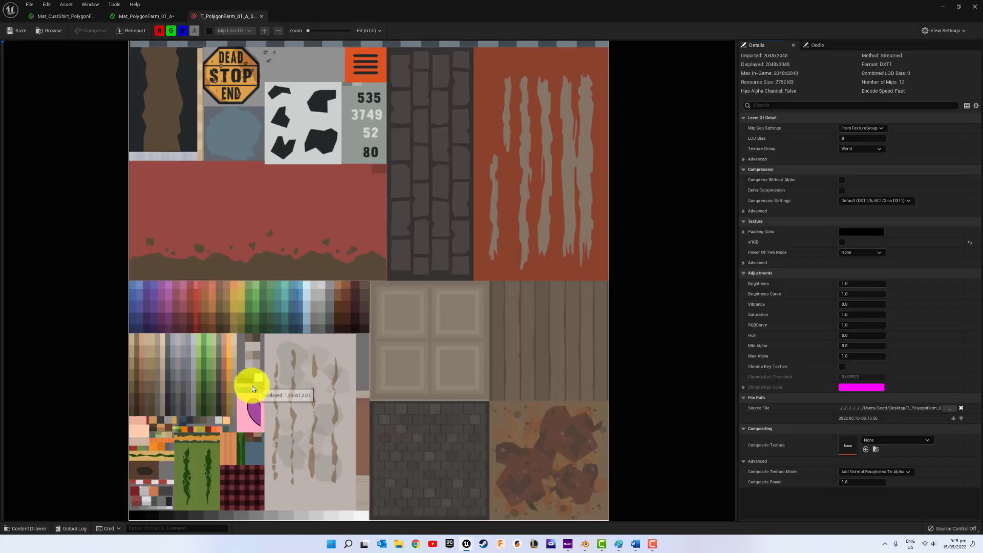
{"action": "left_click", "coordinate": [843, 243]}
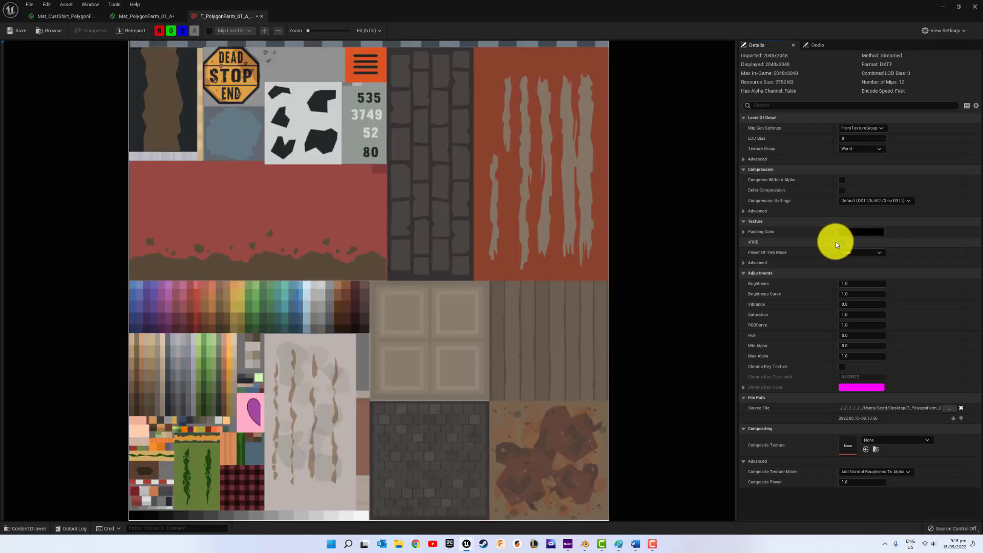
{"action": "left_click", "coordinate": [19, 31]}
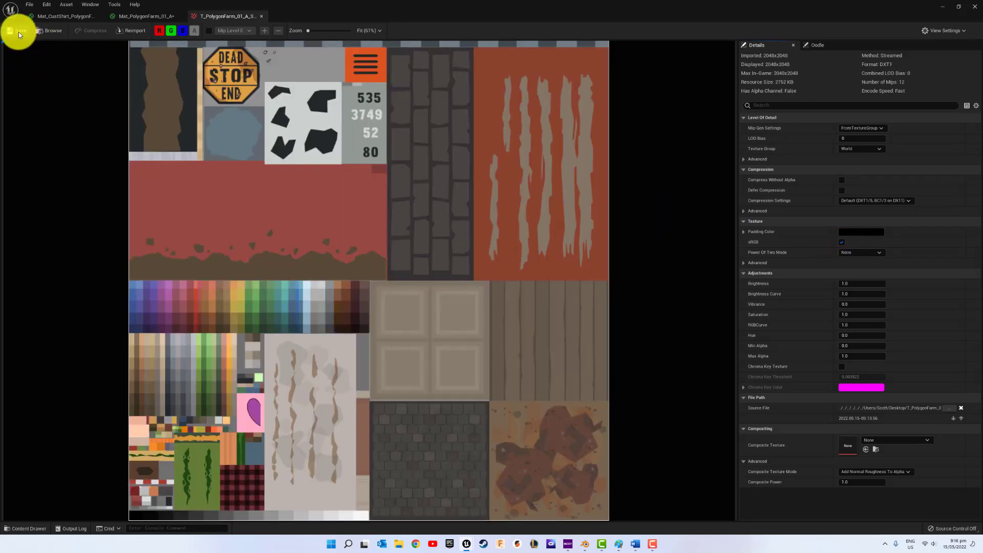
- Wire the T_PolygonFarm_01_A_ShirtPink texture into Mat_PolygonFarm_01_A's Base Color and save the material
{"action": "left_click", "coordinate": [262, 16]}
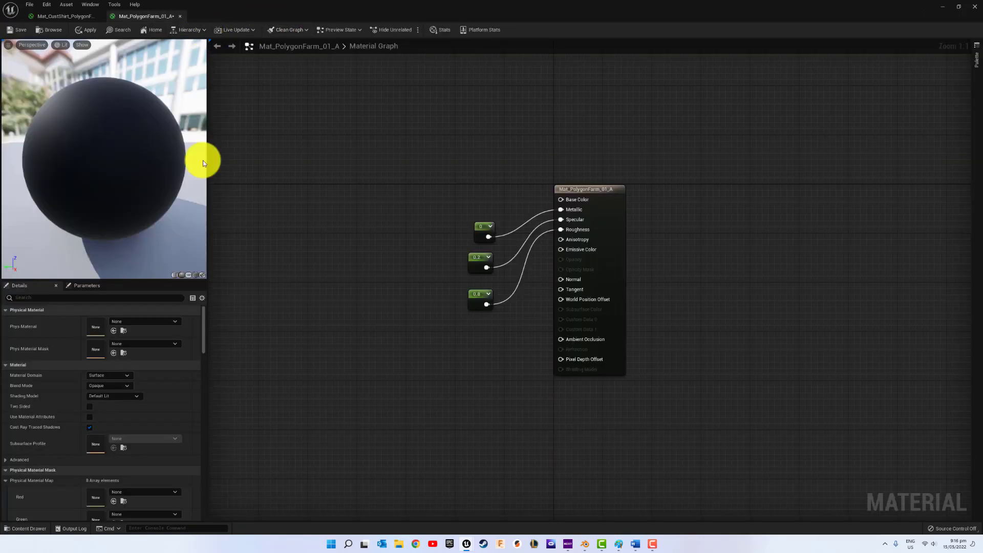
{"action": "left_click", "coordinate": [32, 527]}
{"action": "left_click_drag", "start_coordinate": [225, 406], "coordinate": [461, 120]}
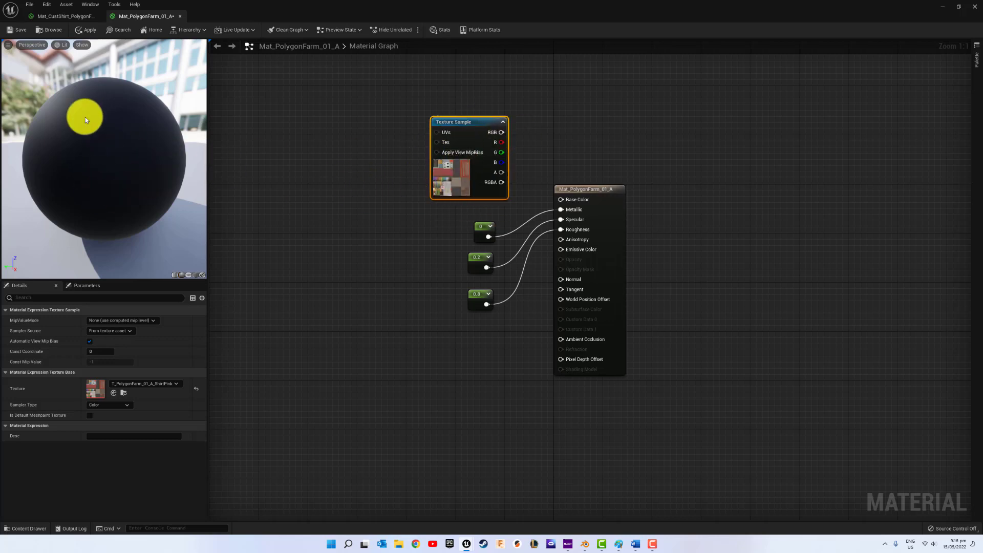
{"action": "left_click_drag", "start_coordinate": [501, 132], "coordinate": [560, 201]}
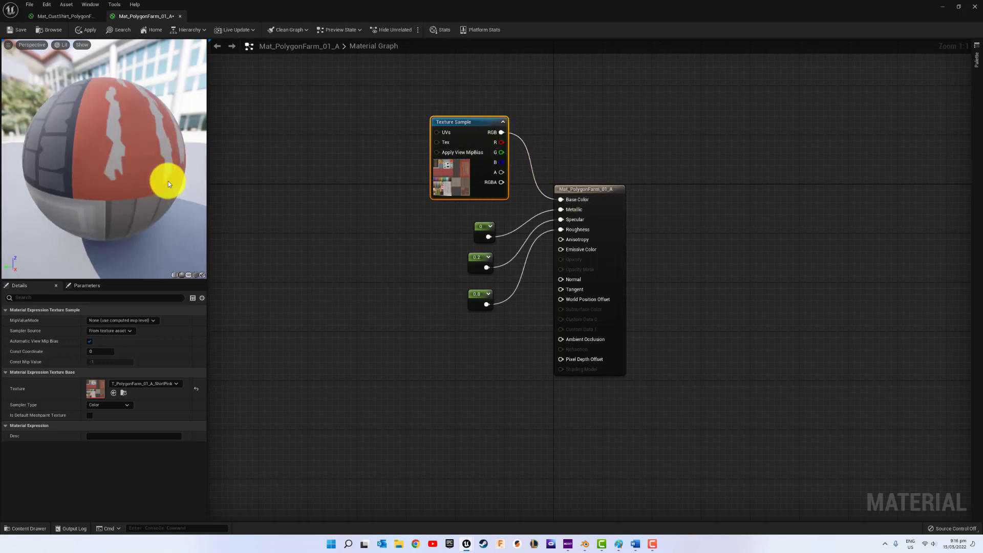
{"action": "left_click", "coordinate": [188, 275]}
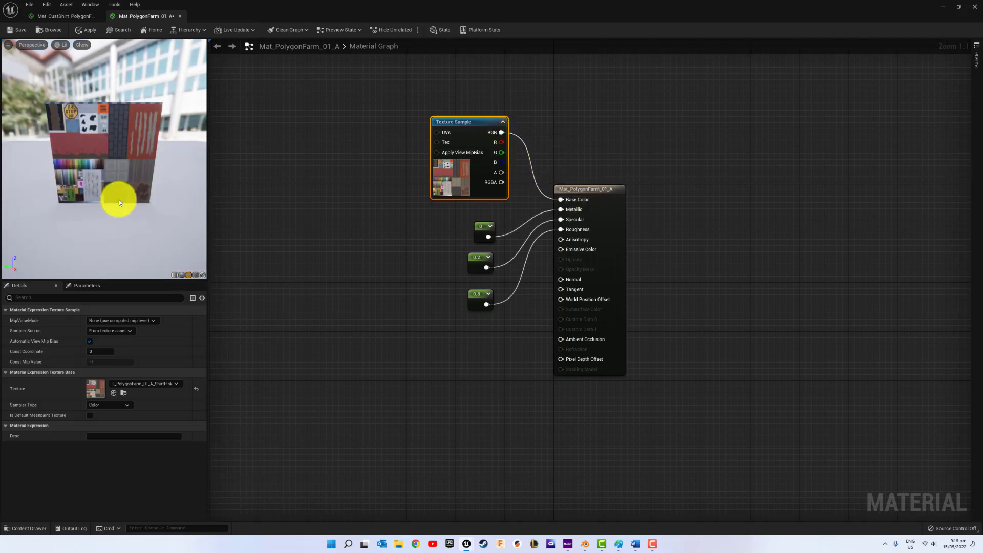
{"action": "scroll", "coordinate": [93, 140], "scroll_direction": "up", "scroll_amount": 5}
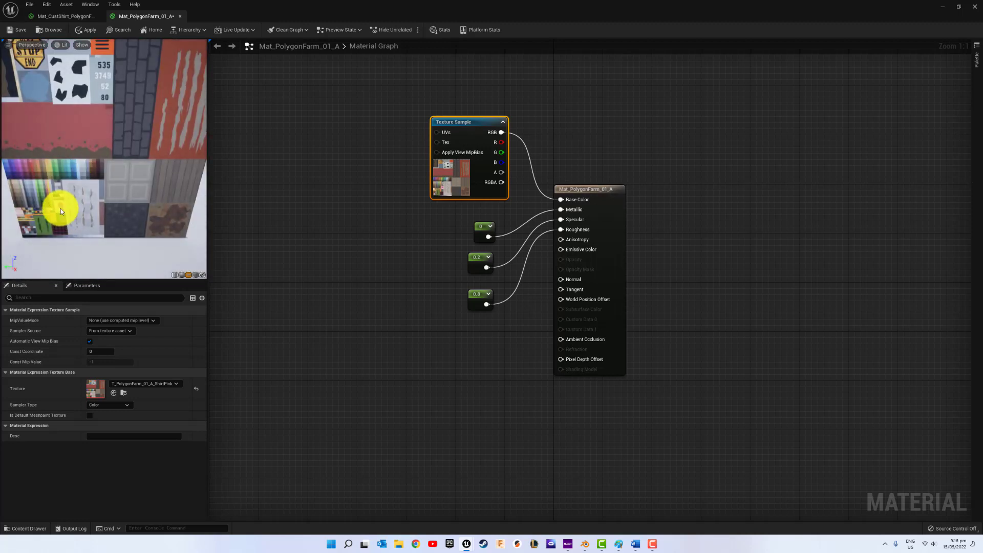
{"action": "left_click", "coordinate": [18, 30]}
- Compare against Mat_CustShirt, then close both material editors to return to the level
{"action": "left_click", "coordinate": [80, 17]}
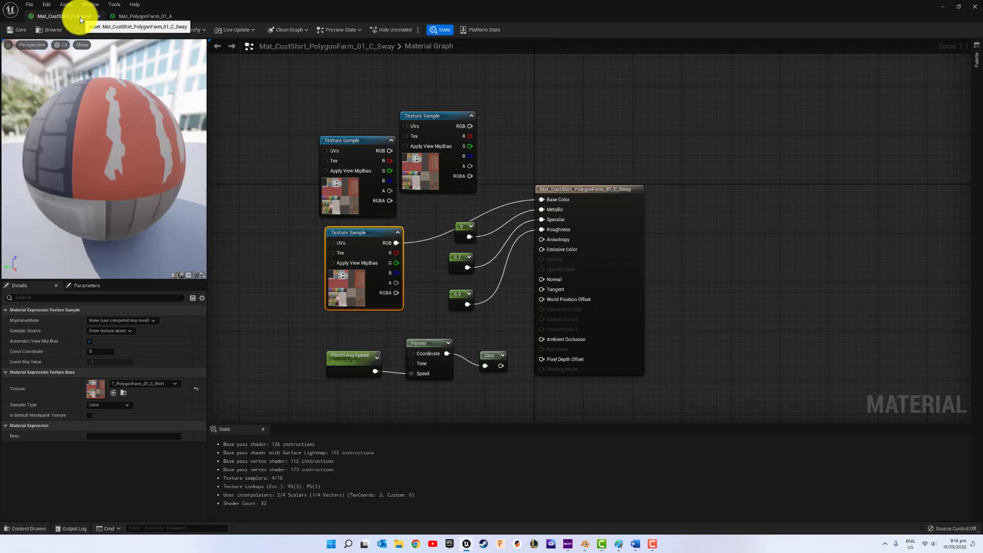
{"action": "left_click", "coordinate": [127, 16]}
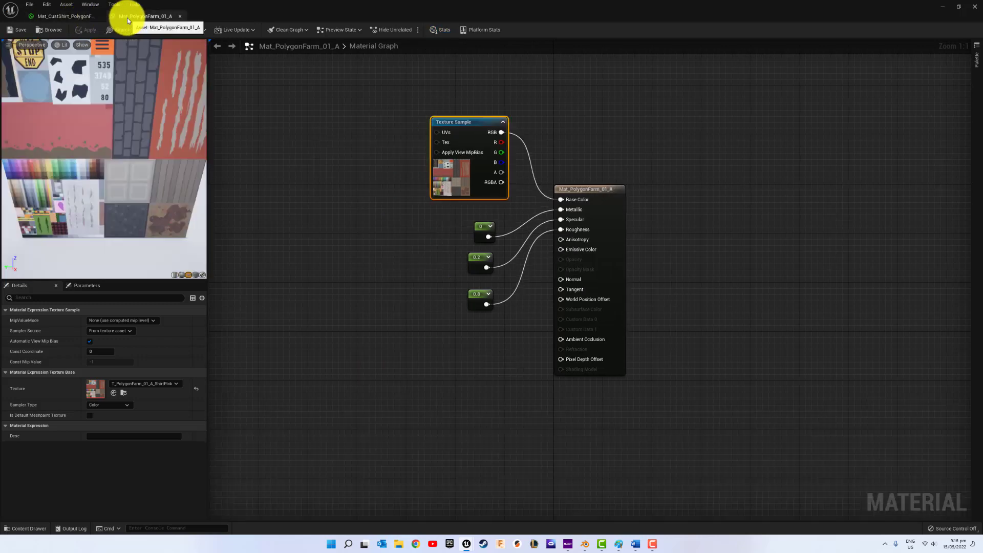
{"action": "left_click", "coordinate": [20, 533]}
{"action": "left_click", "coordinate": [35, 527]}
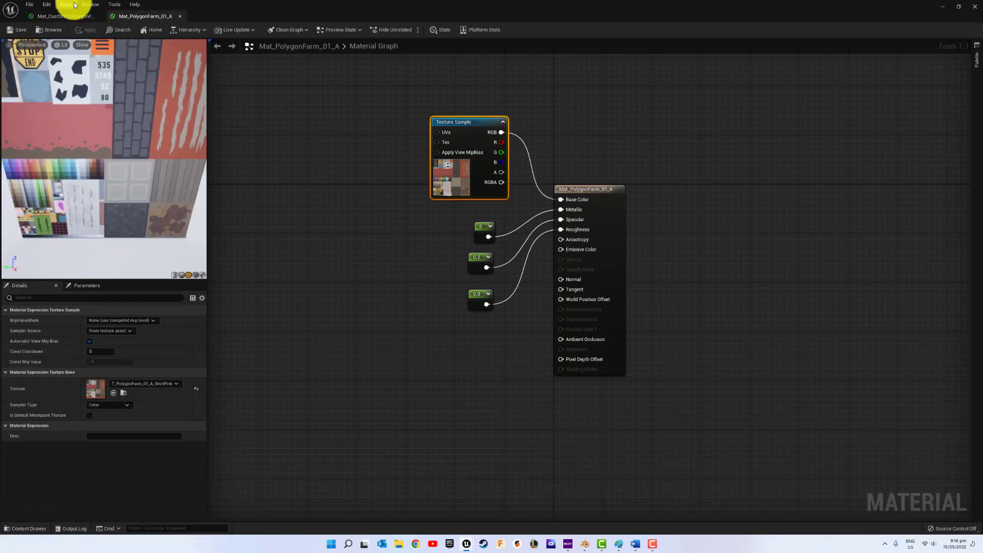
{"action": "left_click", "coordinate": [99, 17]}
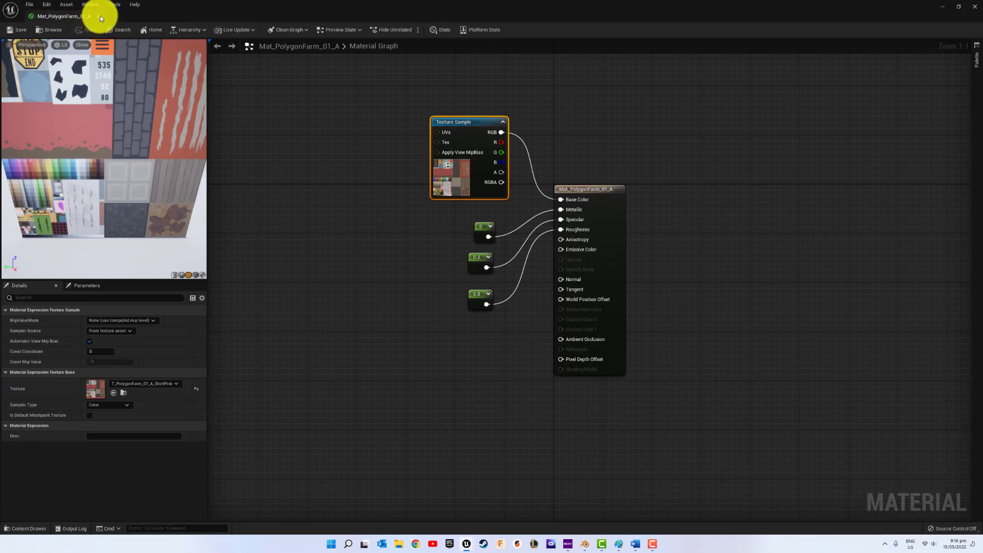
{"action": "left_click", "coordinate": [100, 17]}
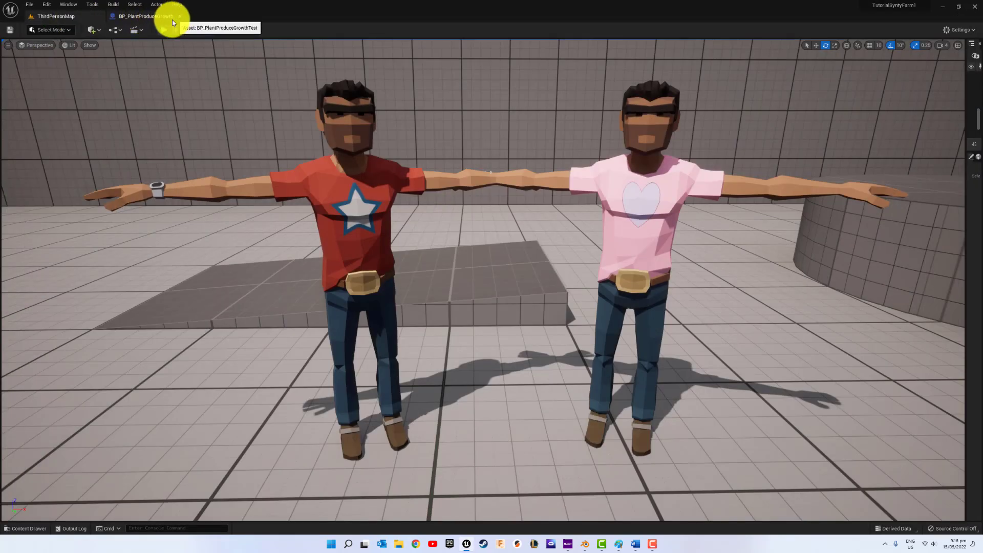
- Apply Mat_PolygonFarm_01_A from the Content Drawer to the right-hand farm boy
{"action": "left_click", "coordinate": [39, 530]}
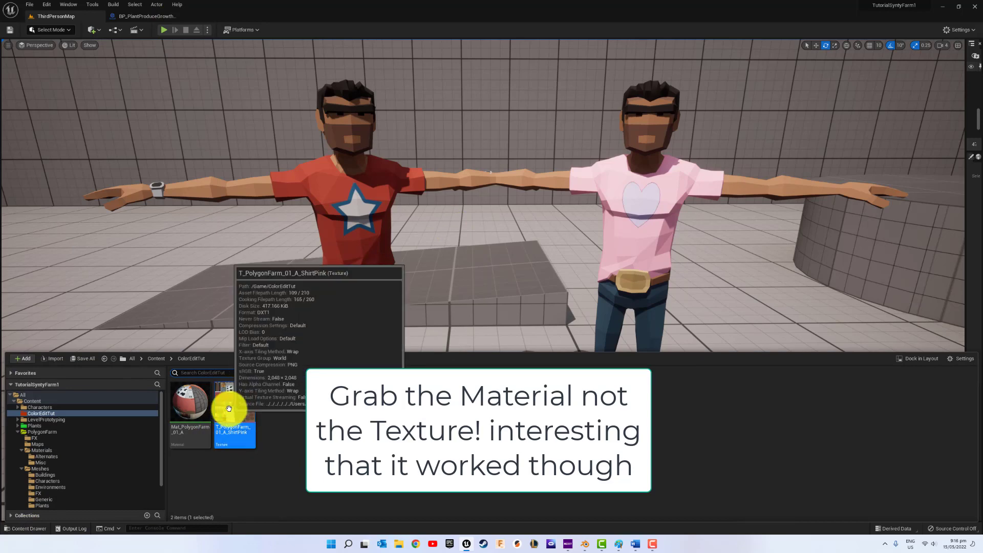
{"action": "left_click_drag", "start_coordinate": [229, 408], "coordinate": [645, 204]}
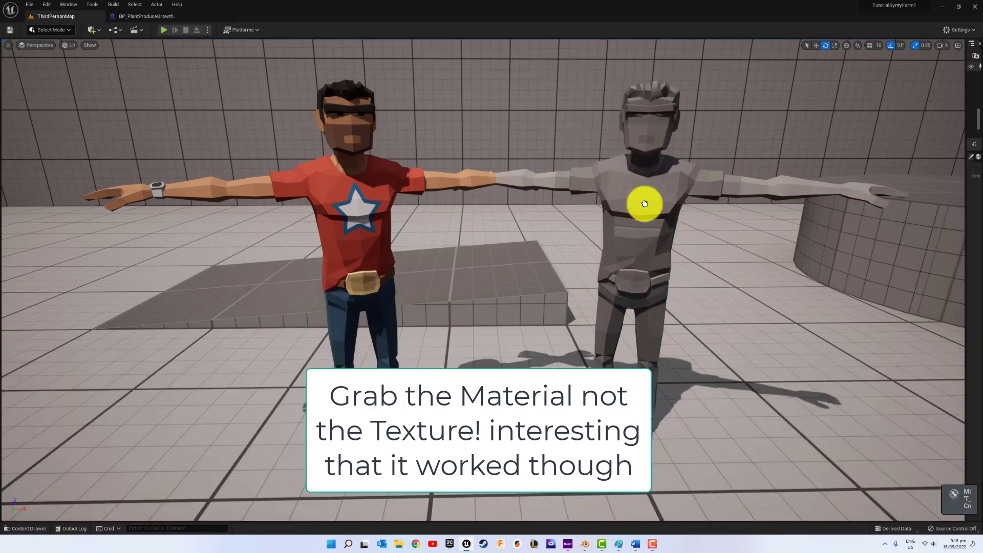